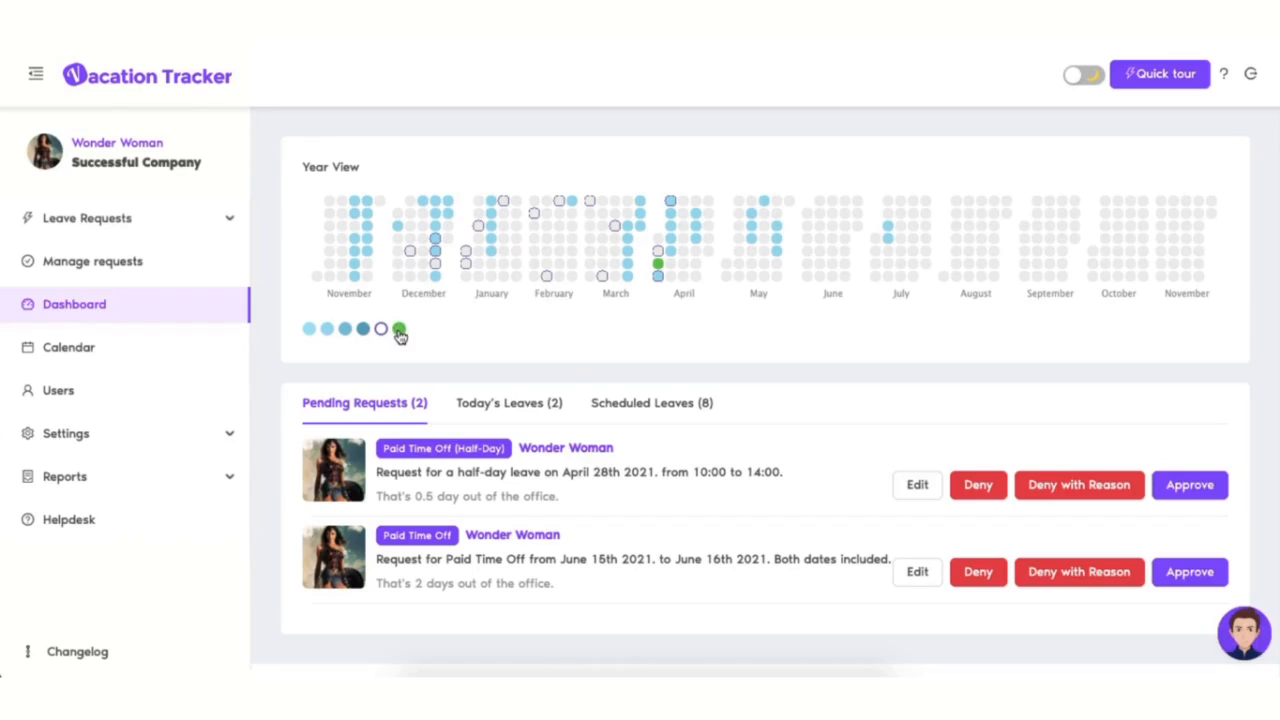
Step: Review today's leaves and the full list of scheduled leaves on the dashboard
{"action": "mouse_move", "coordinate": [399, 335]}
{"action": "left_click", "coordinate": [520, 406]}
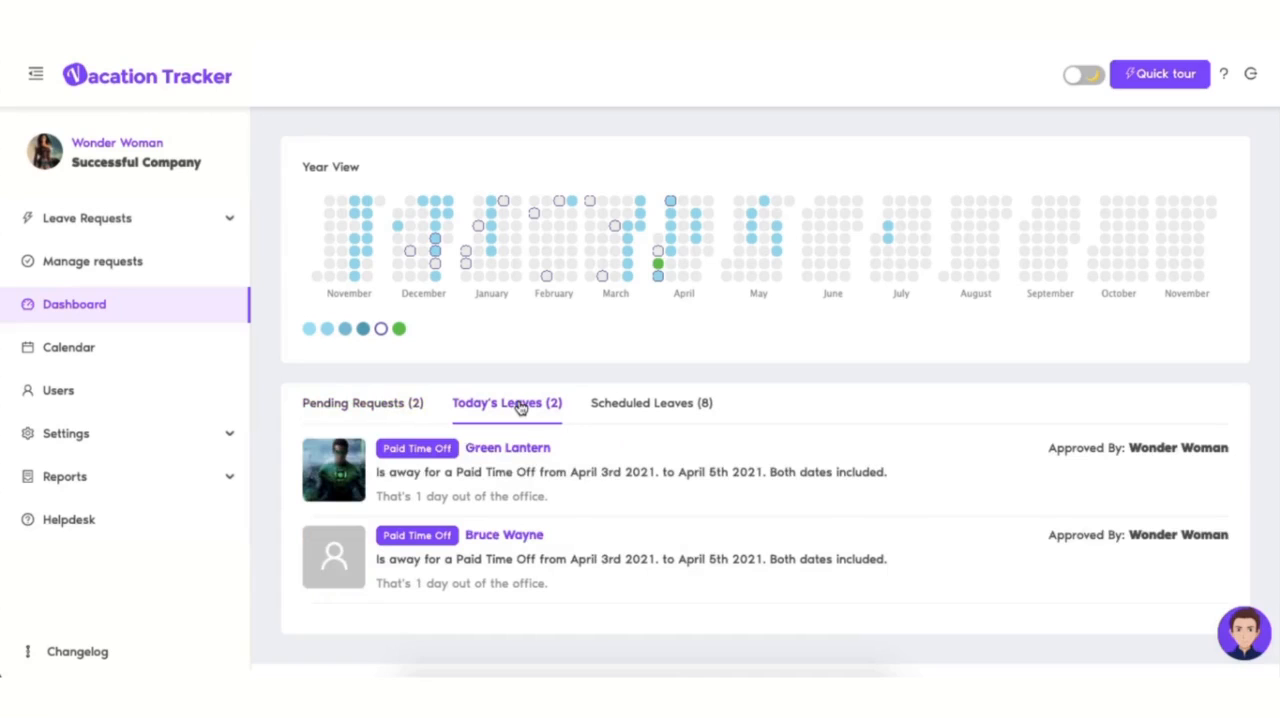
{"action": "left_click", "coordinate": [659, 405]}
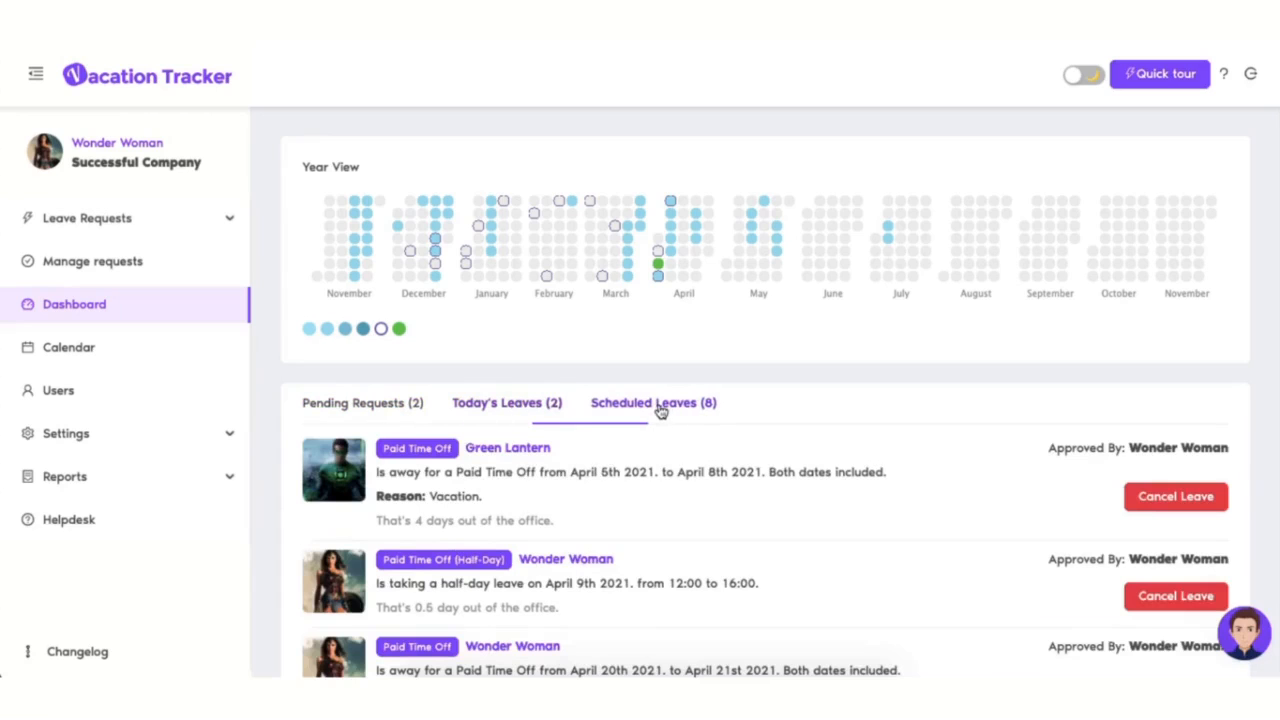
{"action": "scroll", "coordinate": [728, 426], "scroll_direction": "down", "scroll_amount": 5}
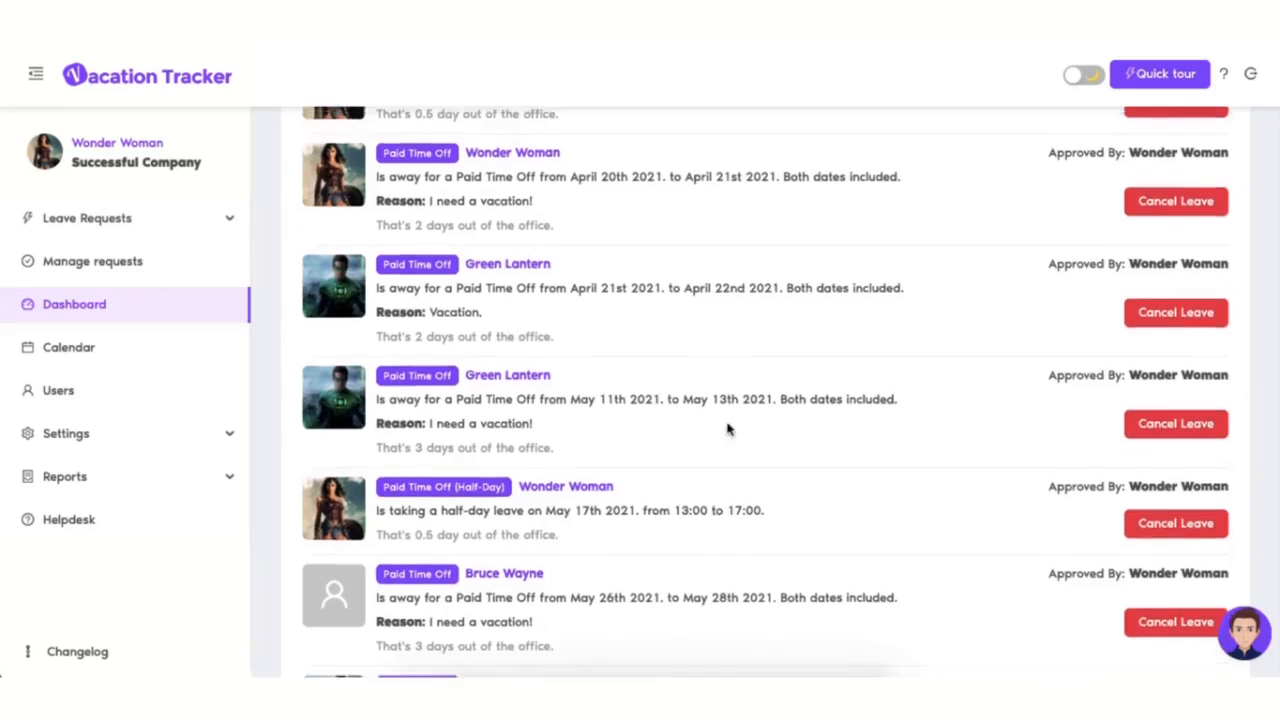
{"action": "scroll", "coordinate": [728, 428], "scroll_direction": "up", "scroll_amount": 5}
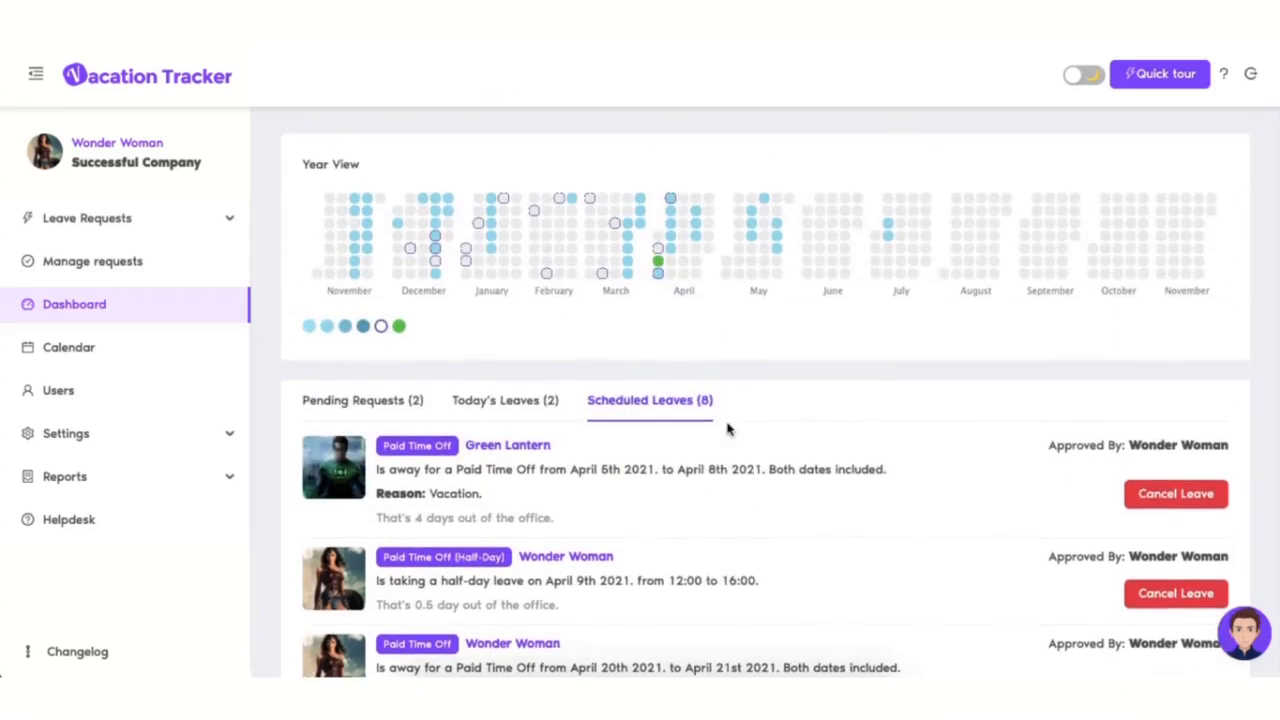
Step: Switch the interface to dark mode and return it to light mode
{"action": "left_click", "coordinate": [1080, 80]}
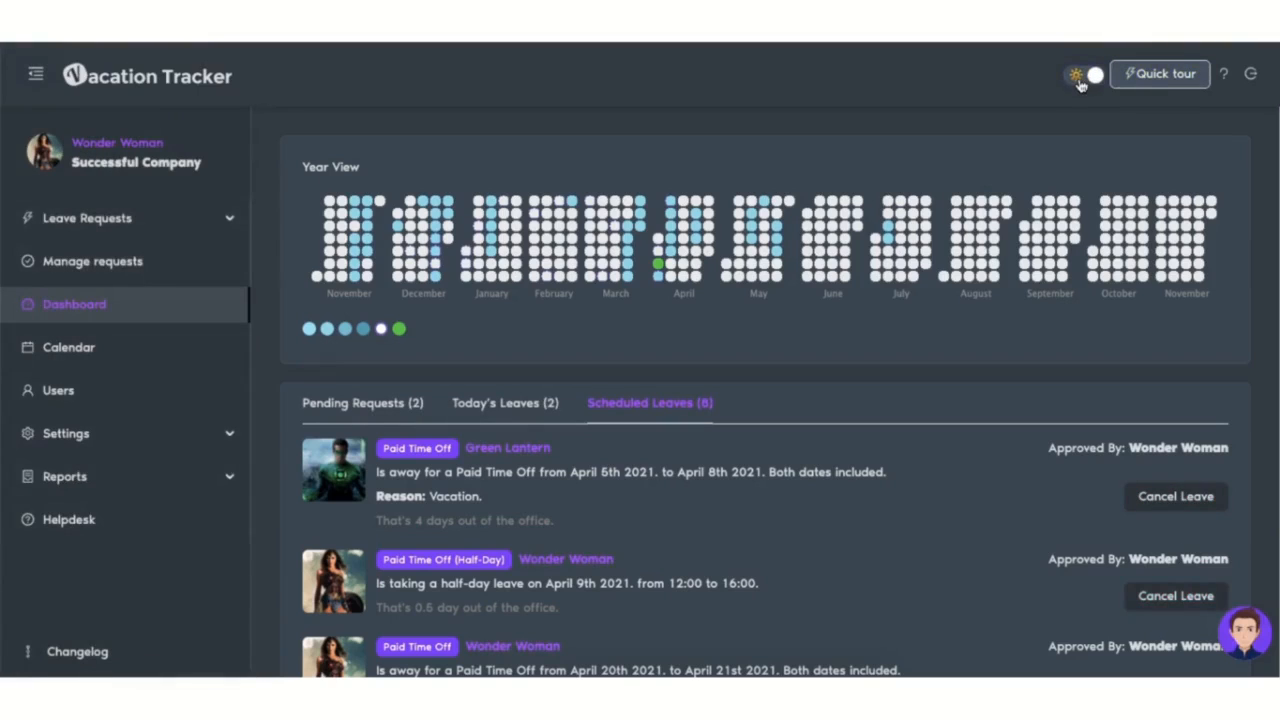
{"action": "left_click", "coordinate": [1080, 80]}
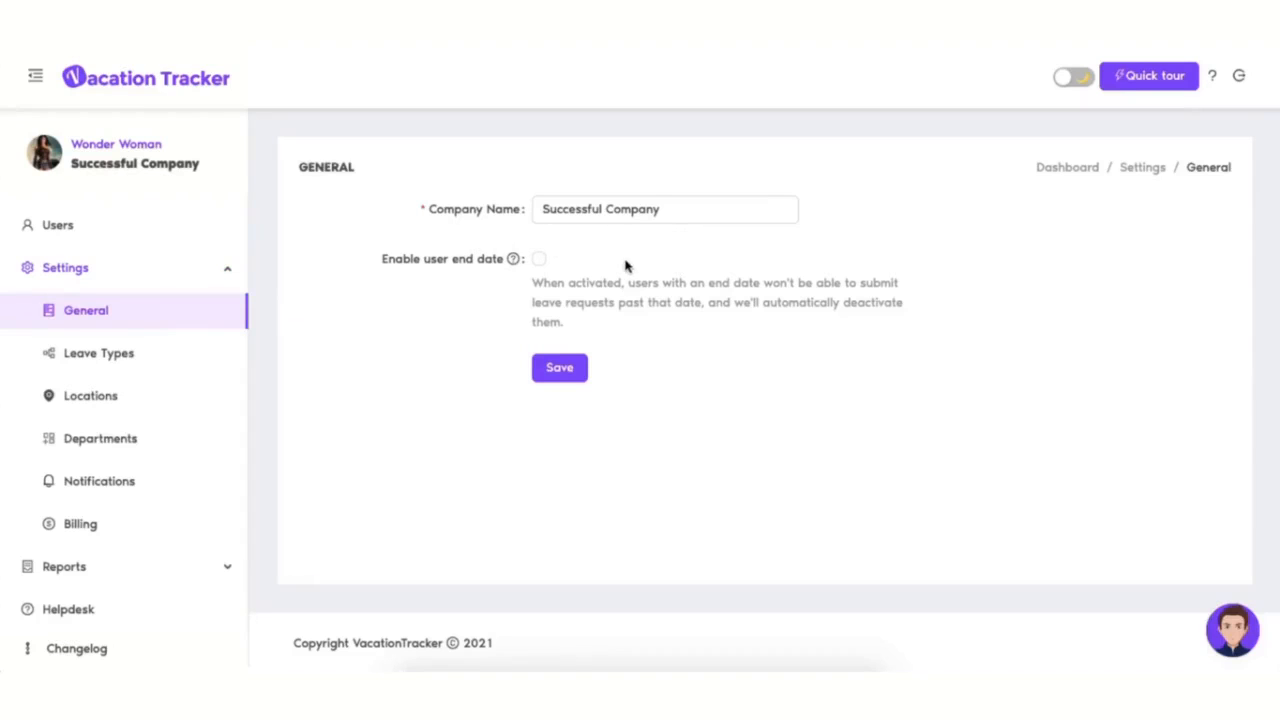
Step: Enable the user end date option in the company's general settings
{"action": "left_click", "coordinate": [539, 265]}
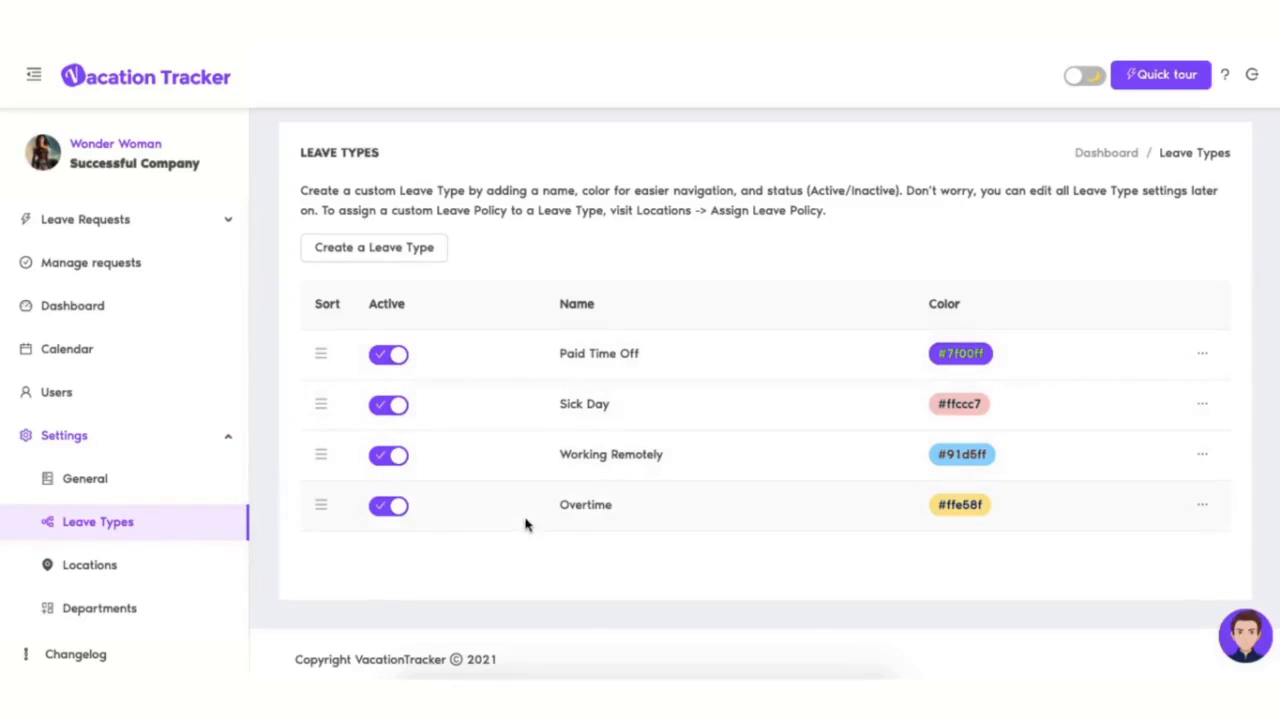
Step: Check the deactivation prompt and the edit form of the Paid Time Off leave type, cancelling both
{"action": "left_click", "coordinate": [398, 357]}
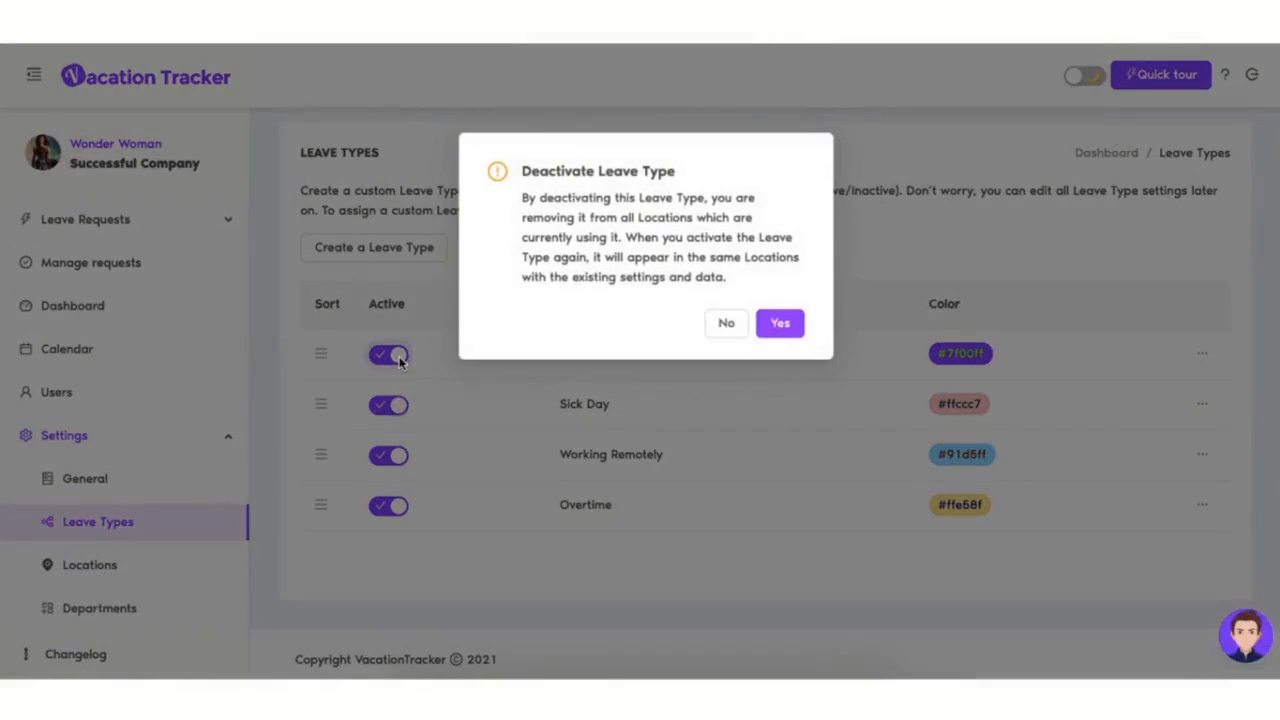
{"action": "left_click", "coordinate": [726, 325]}
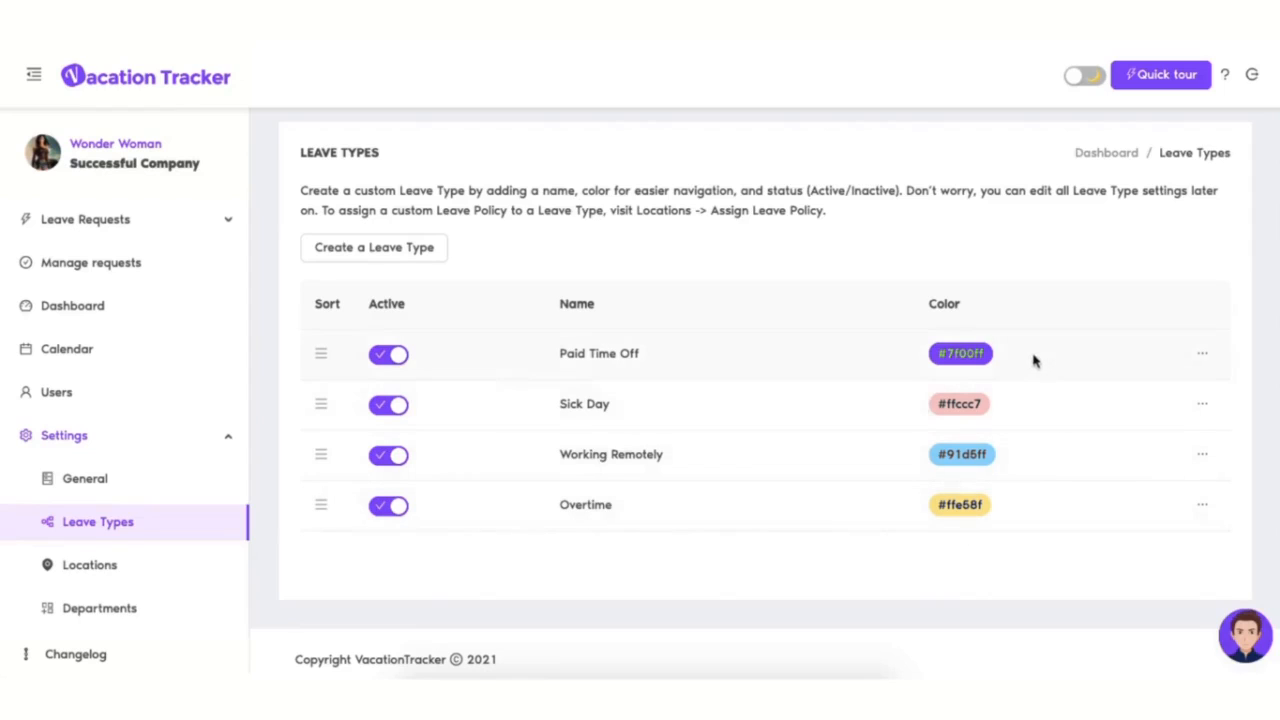
{"action": "left_click", "coordinate": [1205, 357]}
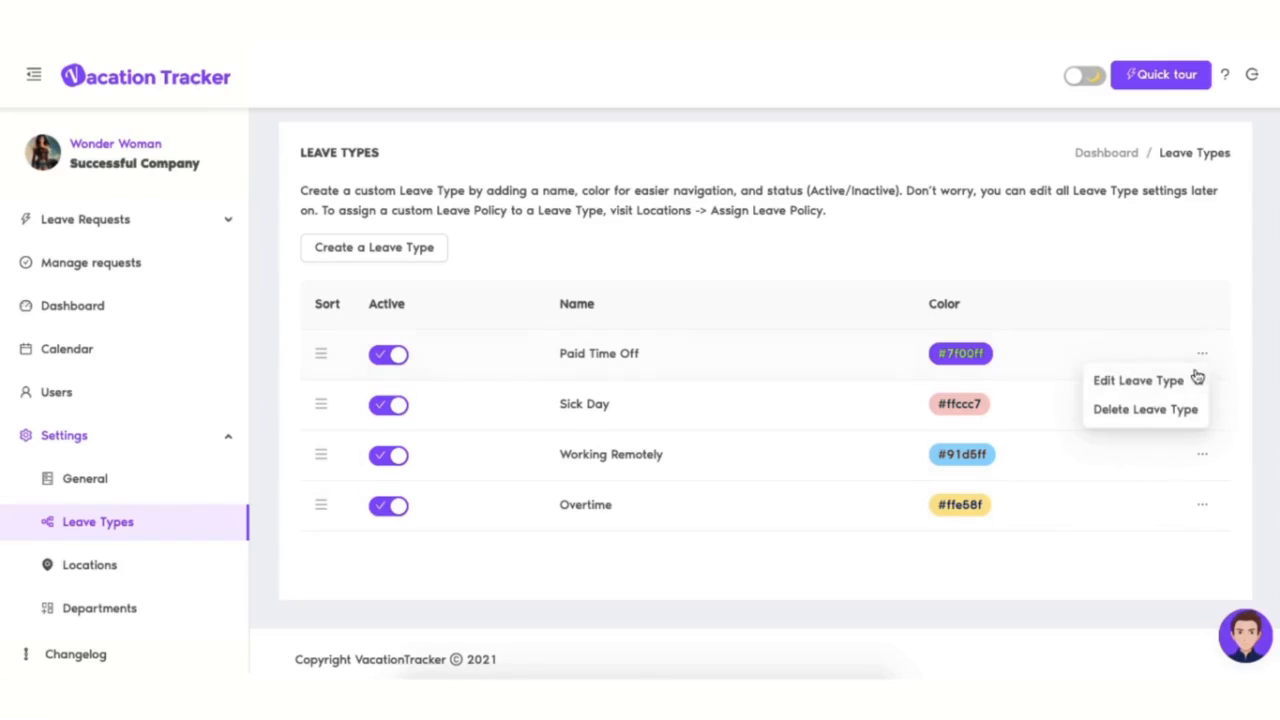
{"action": "left_click", "coordinate": [1105, 384]}
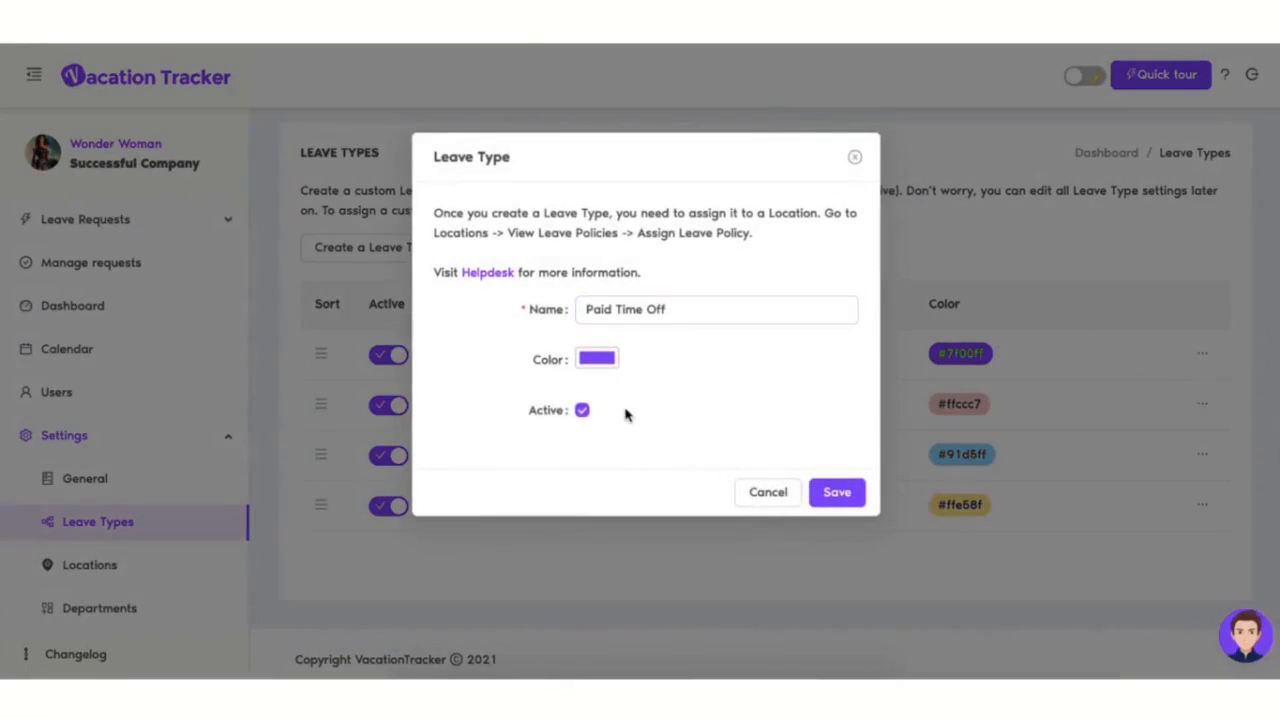
{"action": "left_click", "coordinate": [788, 499]}
Step: Create an active leave type named Jury Duty with a dark brown color and save it
{"action": "left_click", "coordinate": [434, 257]}
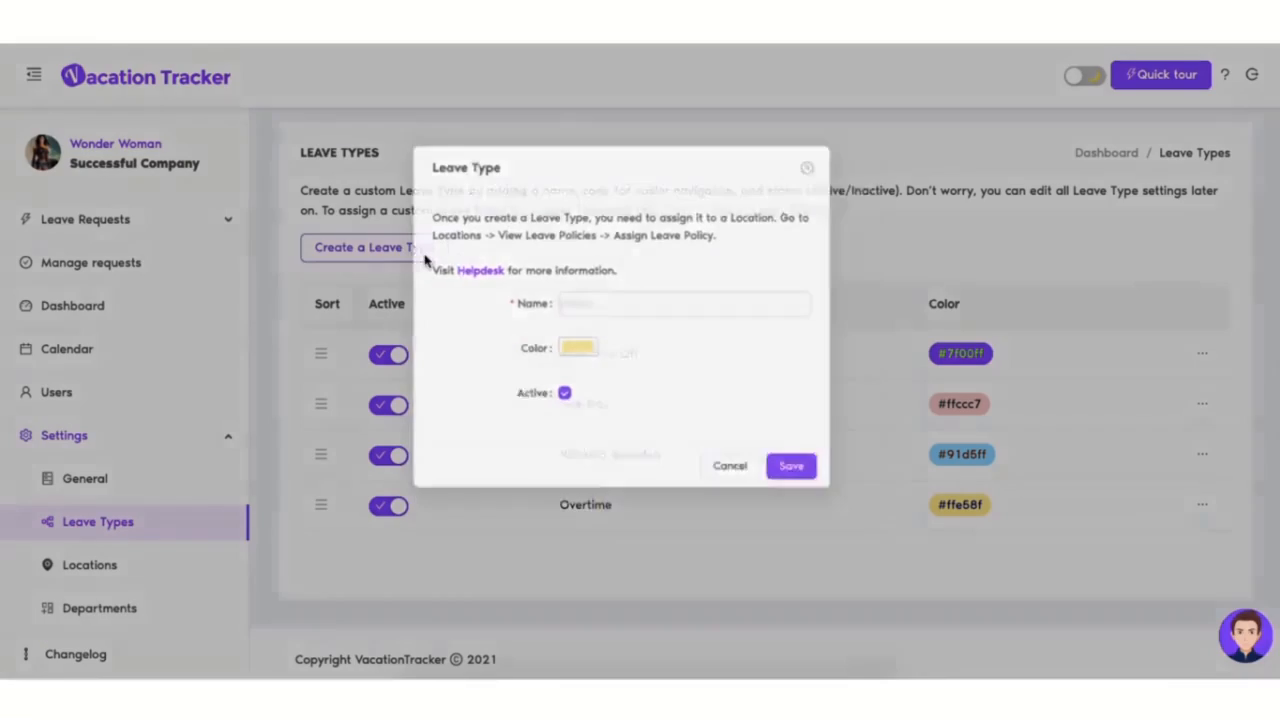
{"action": "left_click", "coordinate": [606, 309]}
{"action": "type", "text": "Ju"}
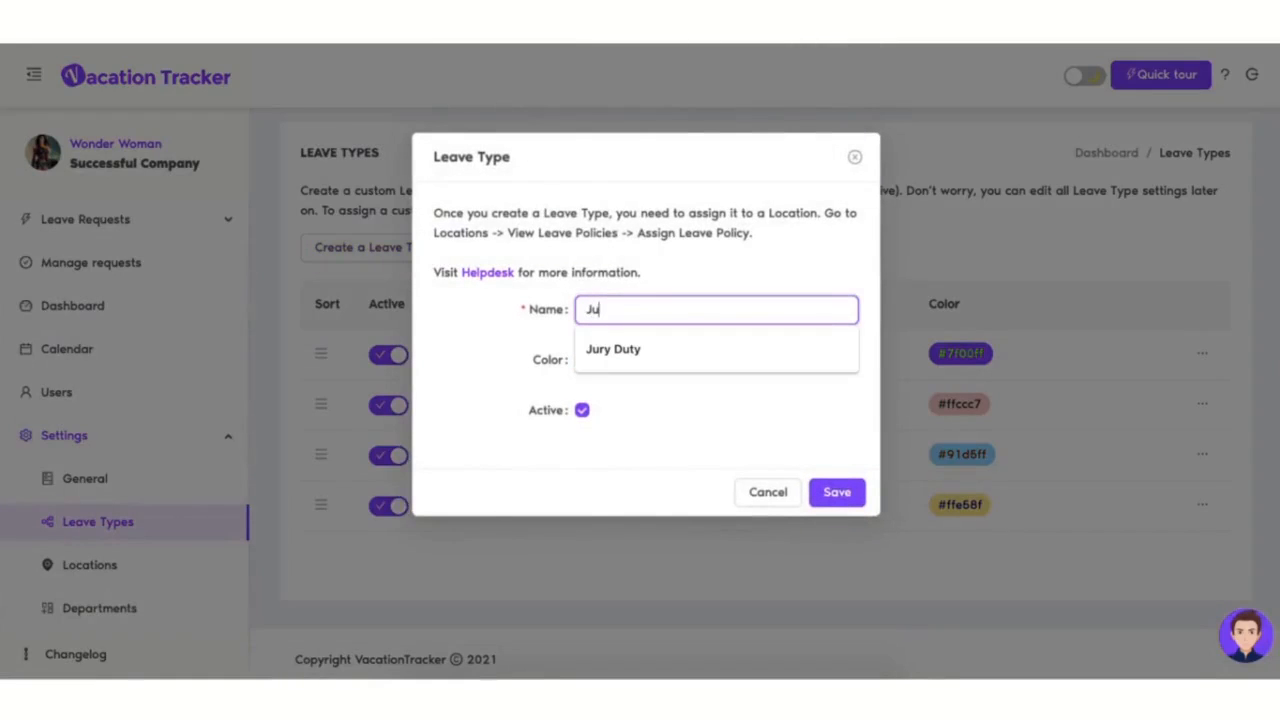
{"action": "type", "text": "ry Duty"}
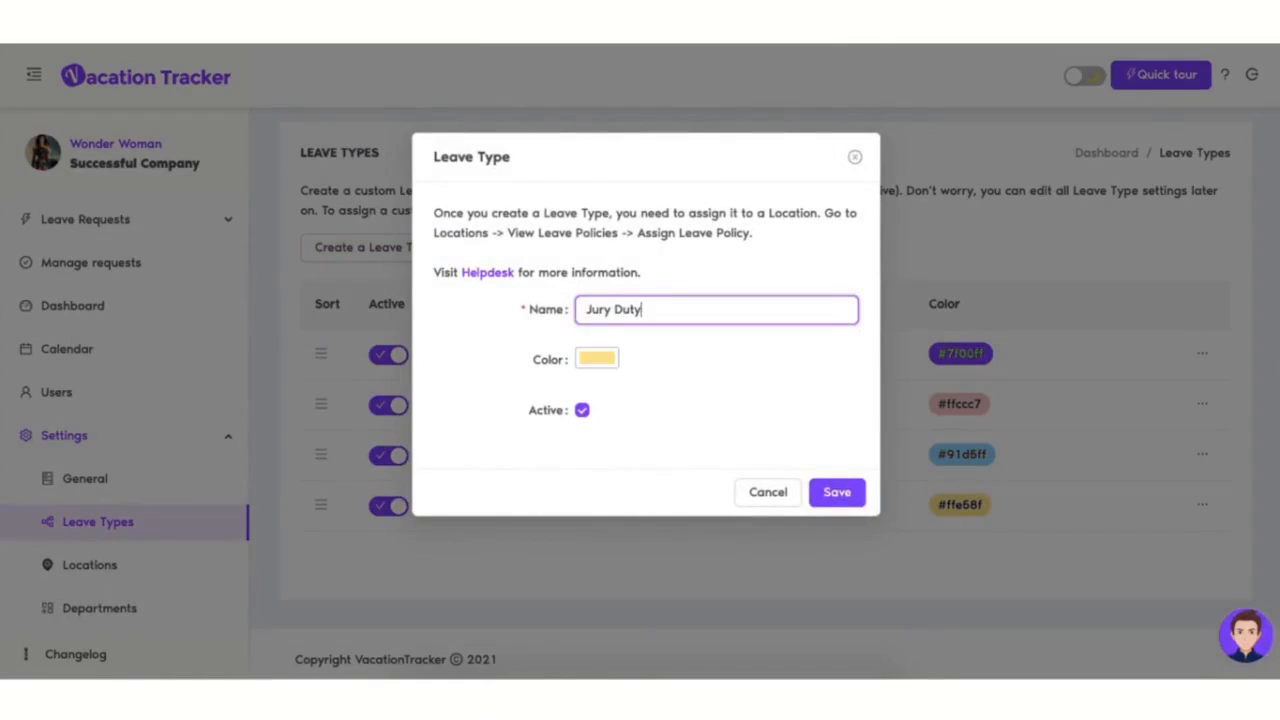
{"action": "left_click", "coordinate": [582, 360]}
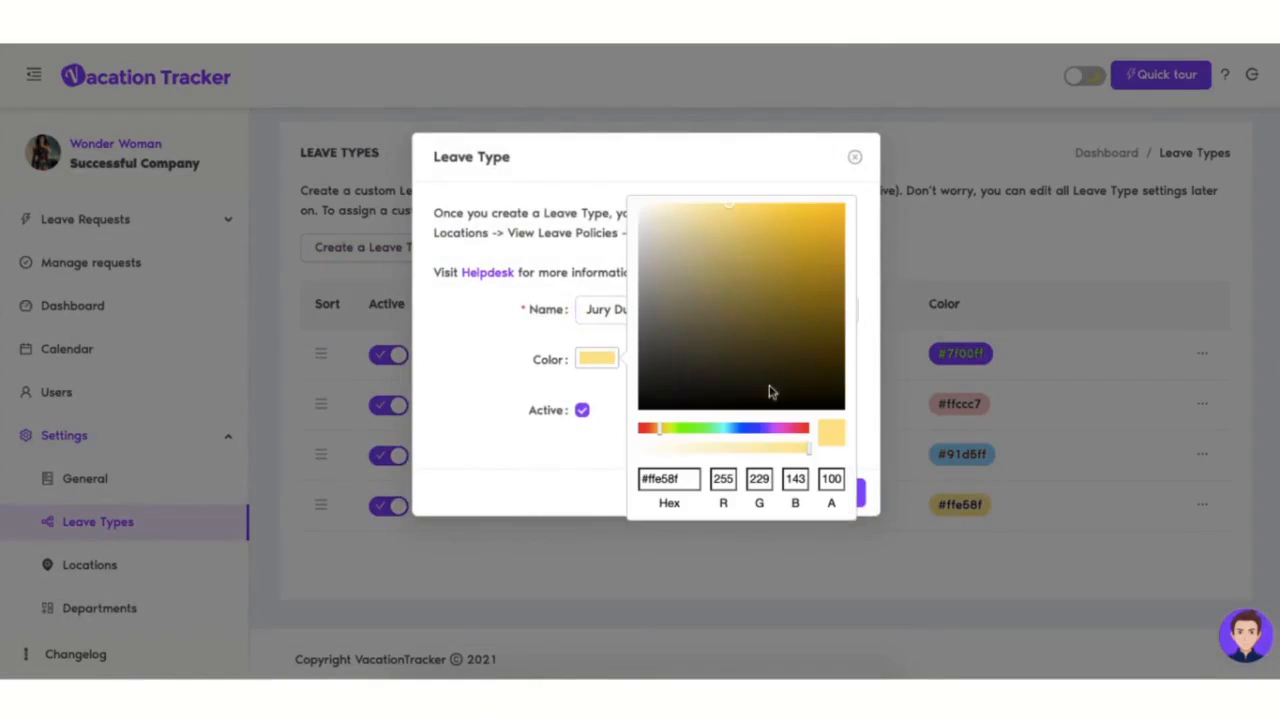
{"action": "left_click", "coordinate": [799, 367]}
{"action": "left_click", "coordinate": [597, 455]}
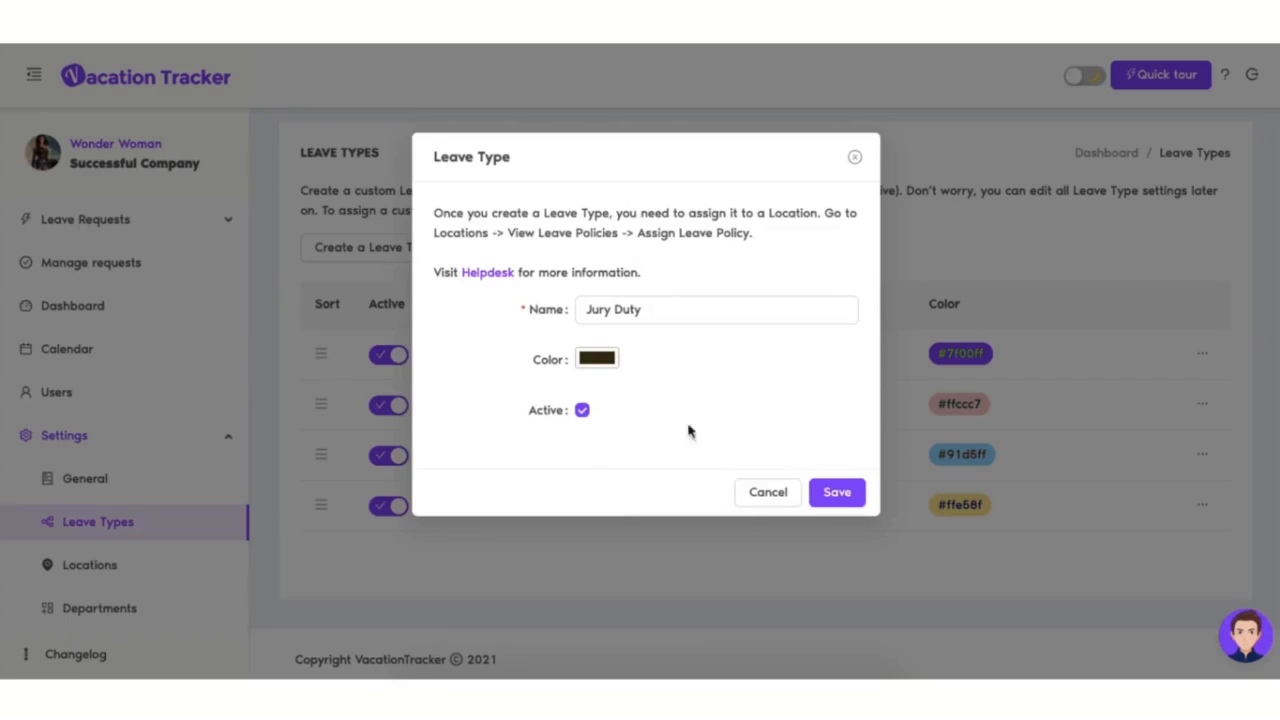
{"action": "left_click", "coordinate": [835, 493]}
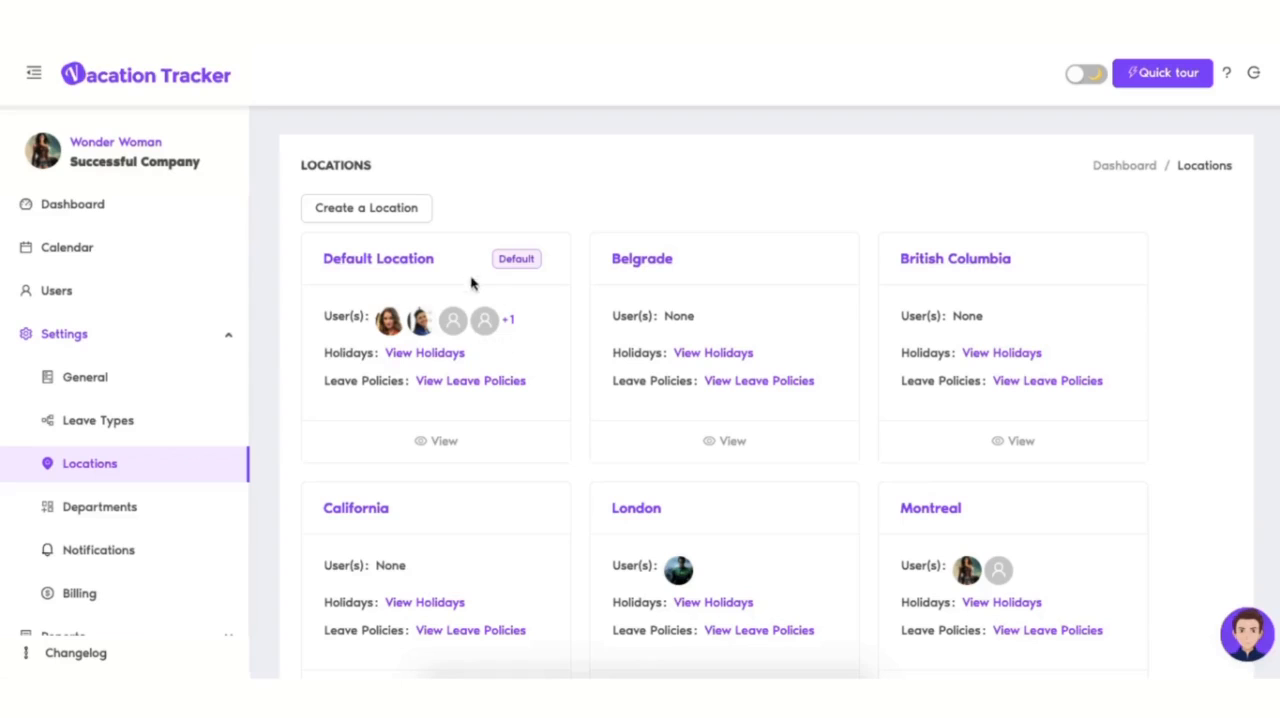
Step: Start a new location and name it Amsterdam
{"action": "left_click", "coordinate": [363, 212]}
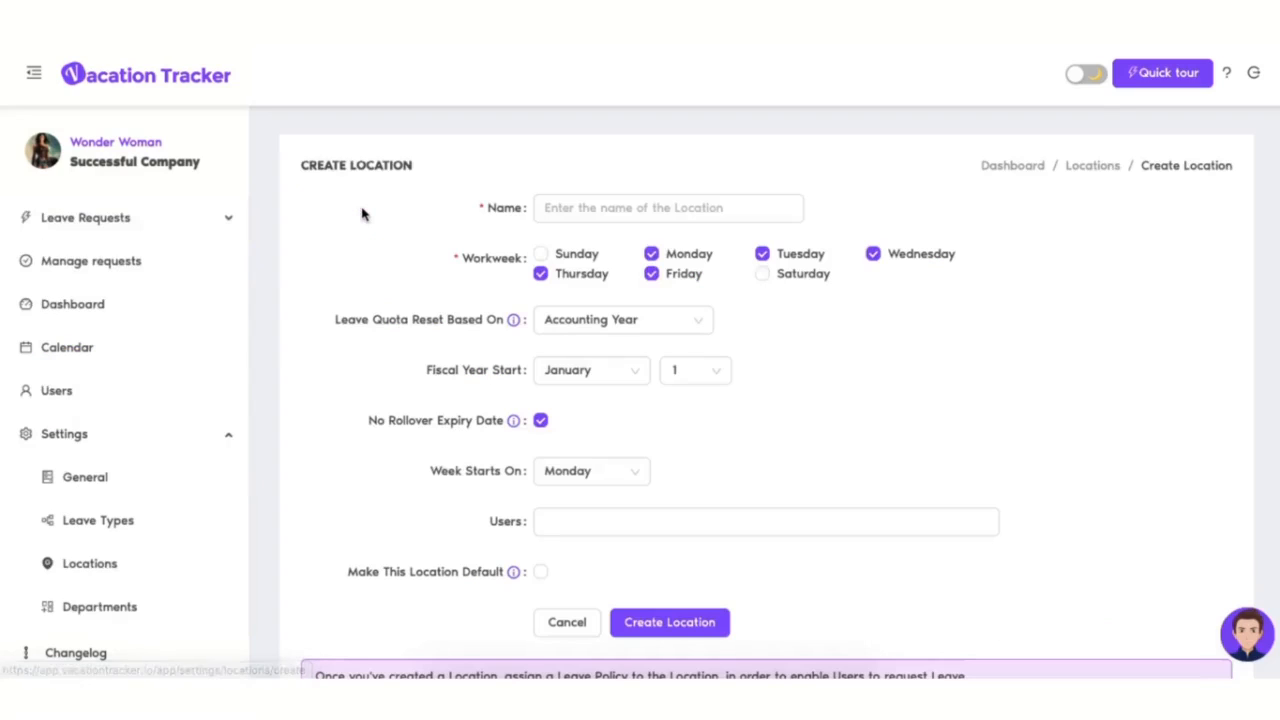
{"action": "left_click", "coordinate": [563, 208]}
{"action": "type", "text": "Am"}
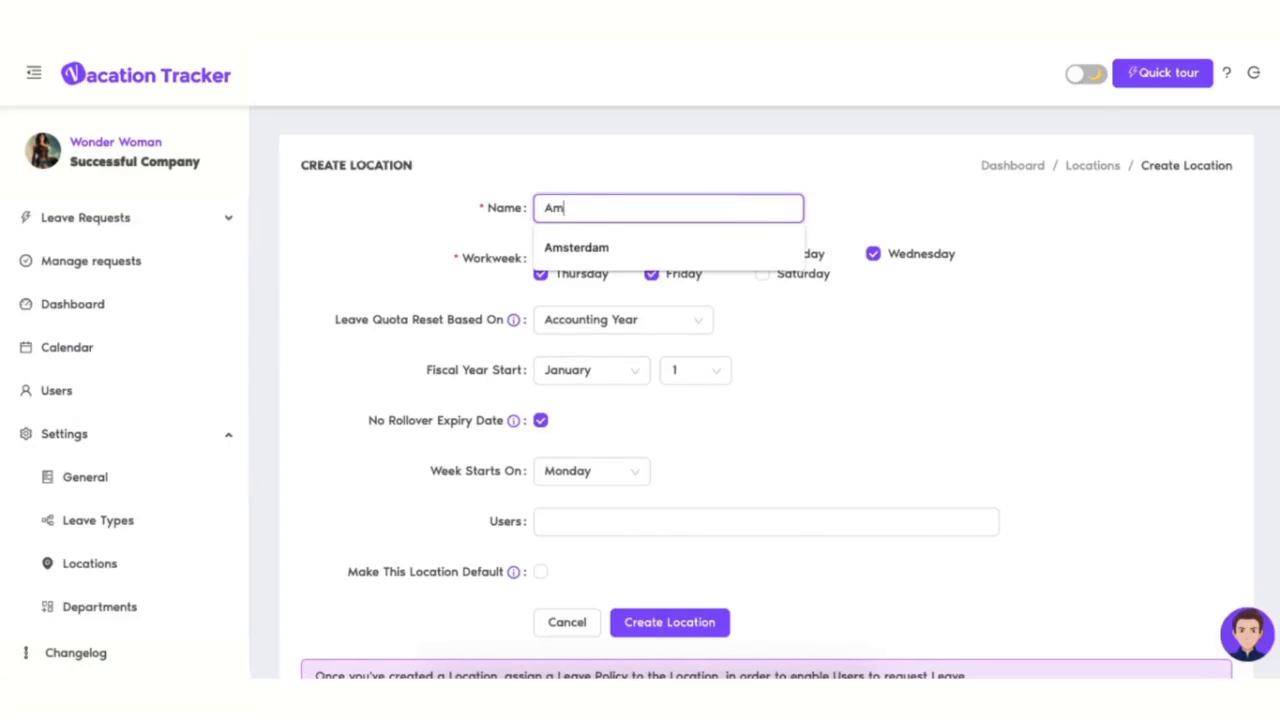
{"action": "type", "text": "sterdam"}
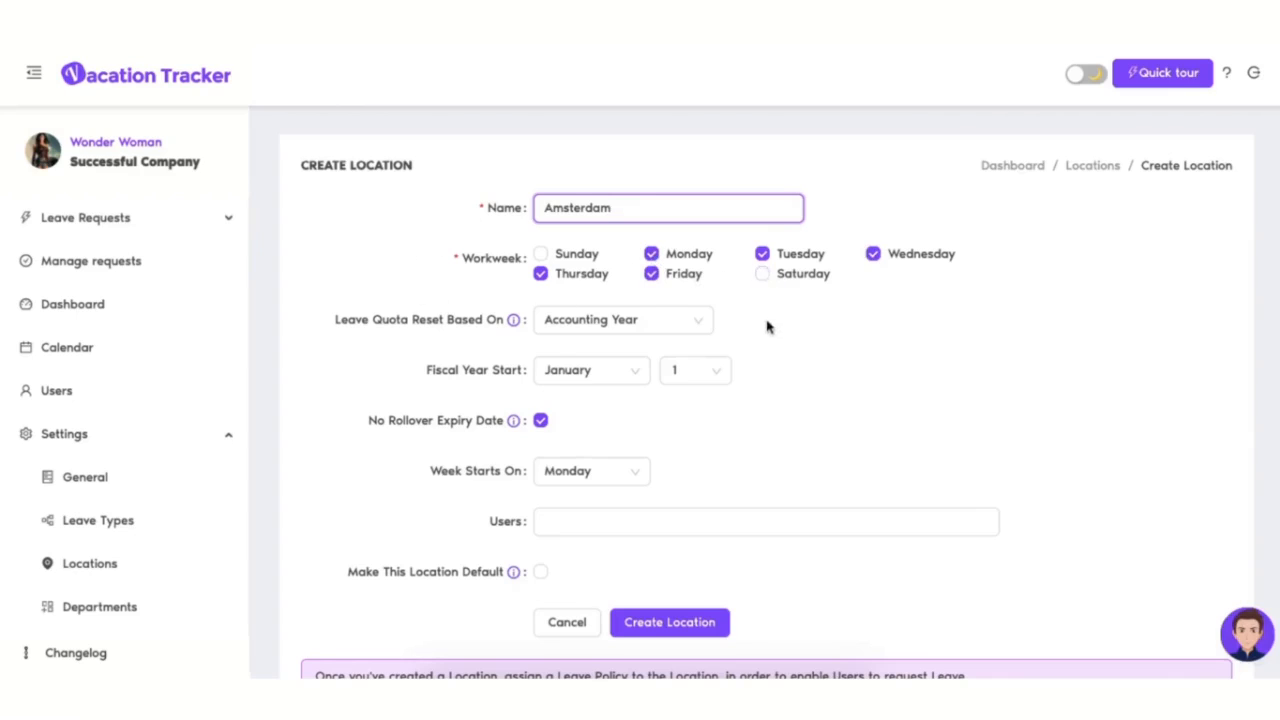
Step: Keep the new location's leave quota reset on Accounting Year and set its week to start on Monday
{"action": "left_click", "coordinate": [700, 328]}
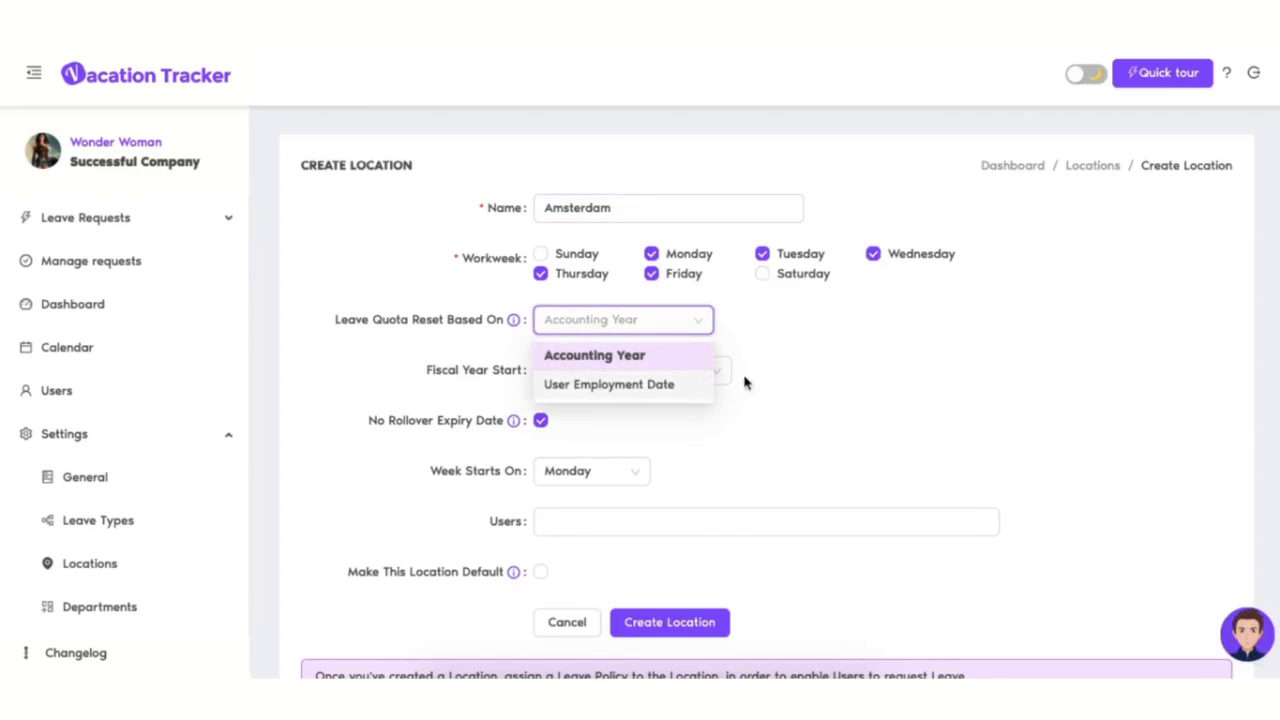
{"action": "left_click", "coordinate": [789, 381]}
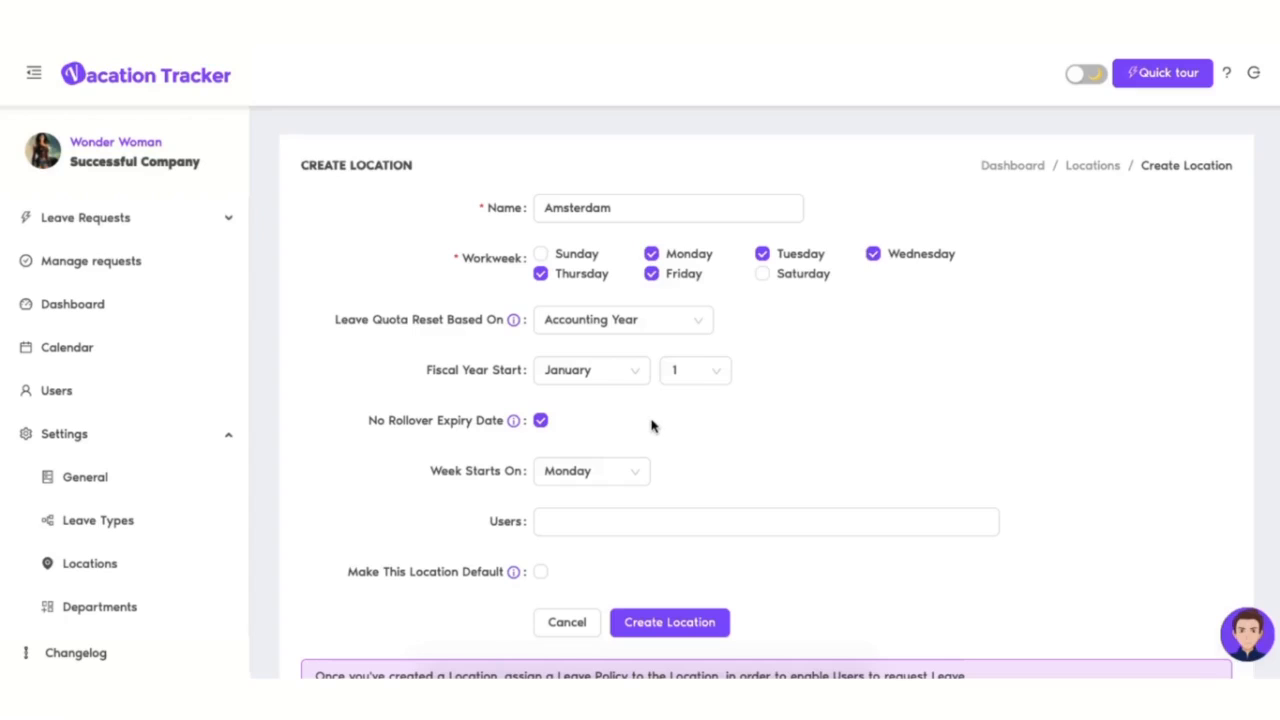
{"action": "scroll", "coordinate": [655, 470], "scroll_direction": "down", "scroll_amount": 1}
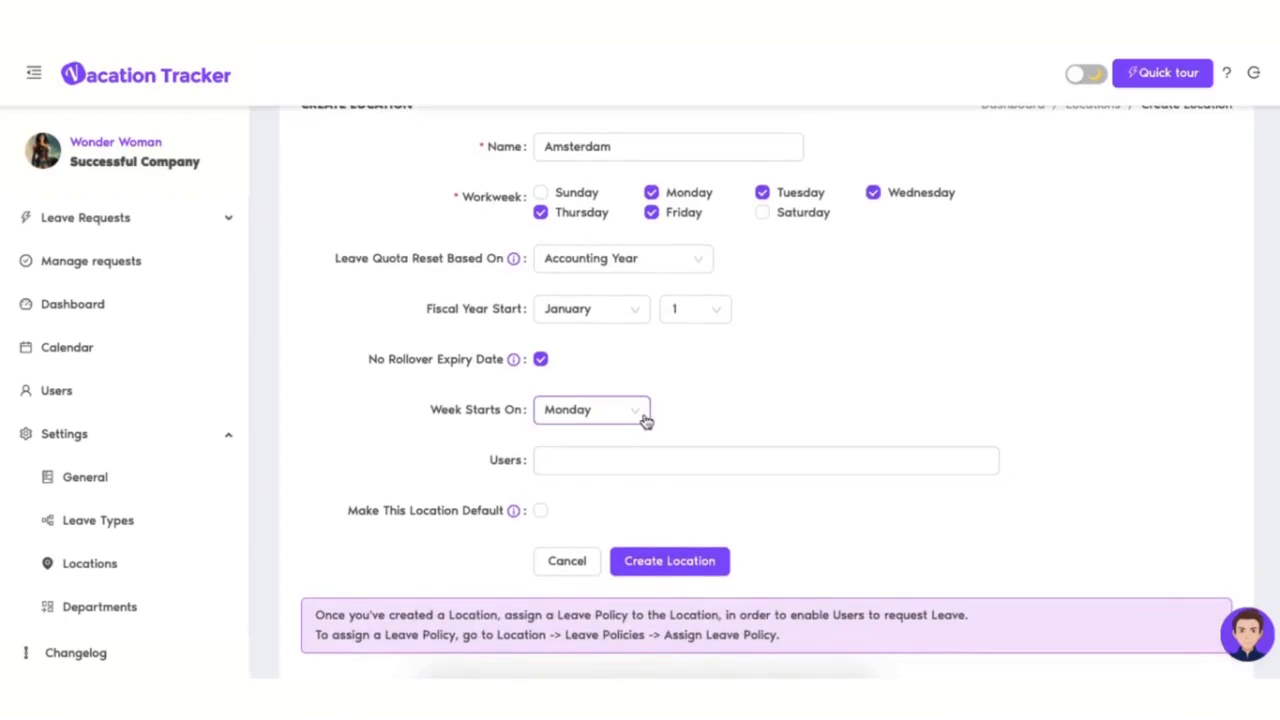
{"action": "left_click", "coordinate": [641, 421]}
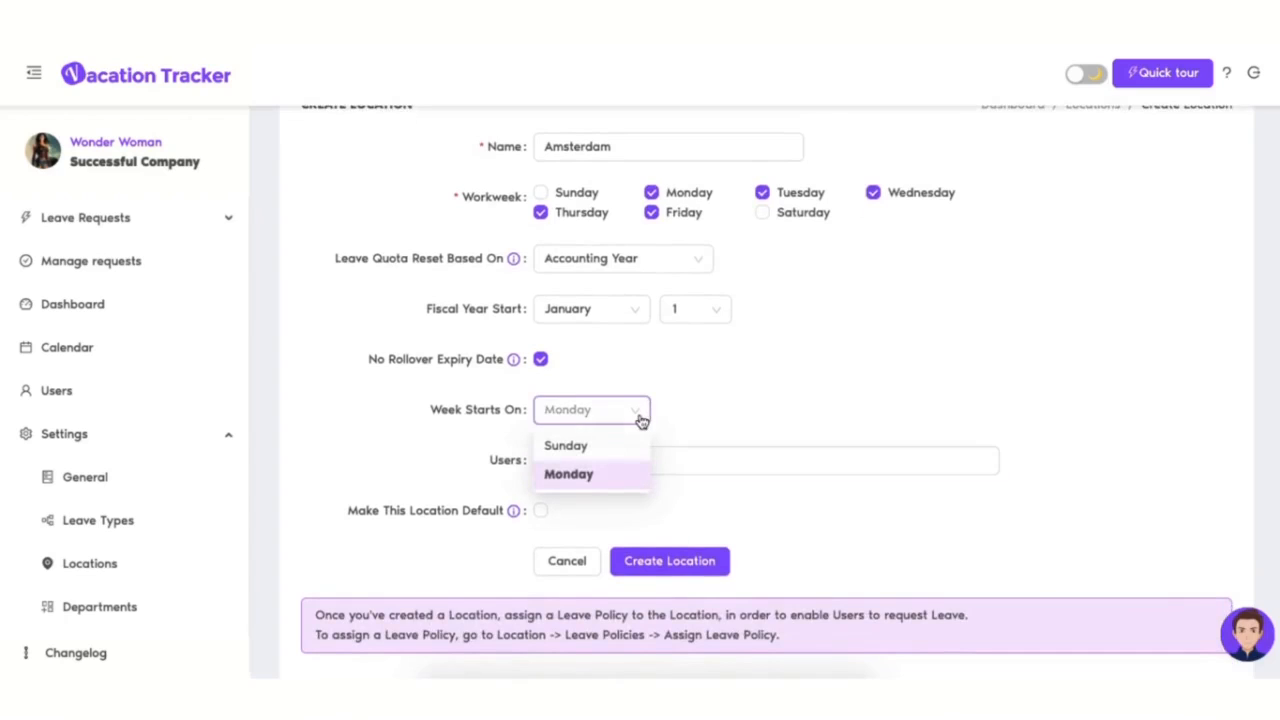
{"action": "left_click", "coordinate": [613, 478]}
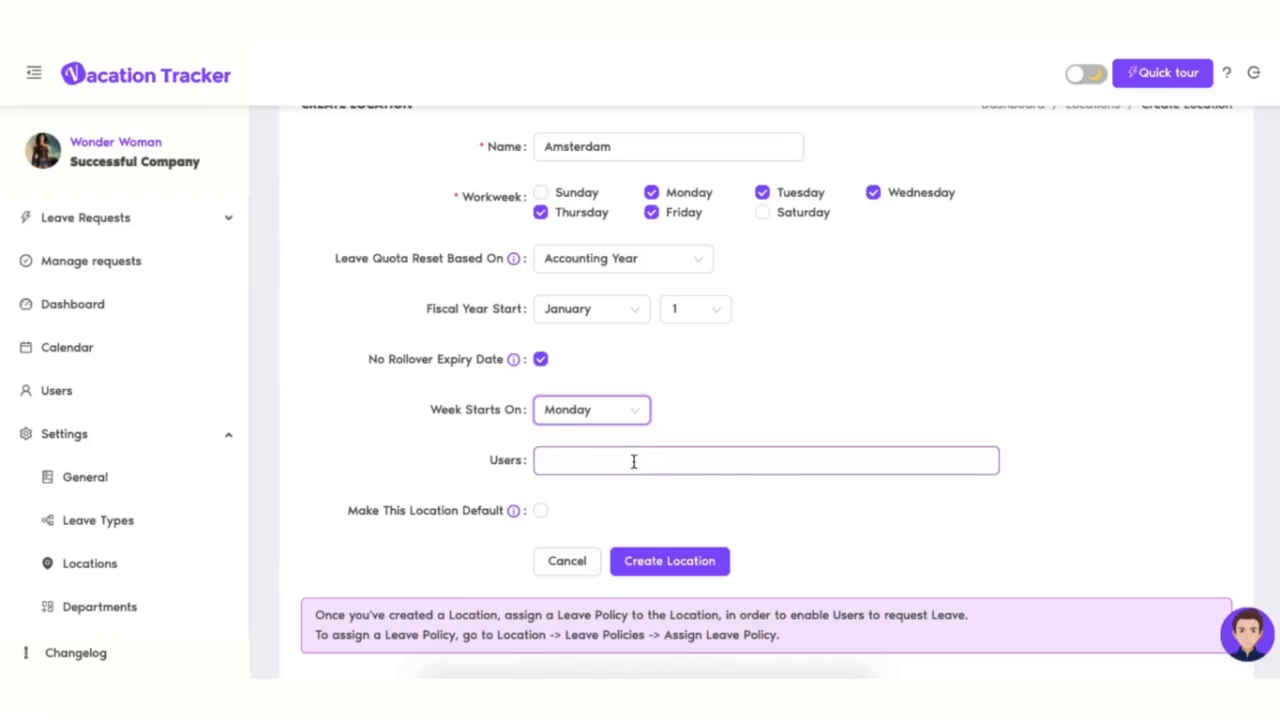
Step: Assign the first and fifth listed users to the Amsterdam location and create it
{"action": "left_click", "coordinate": [633, 460]}
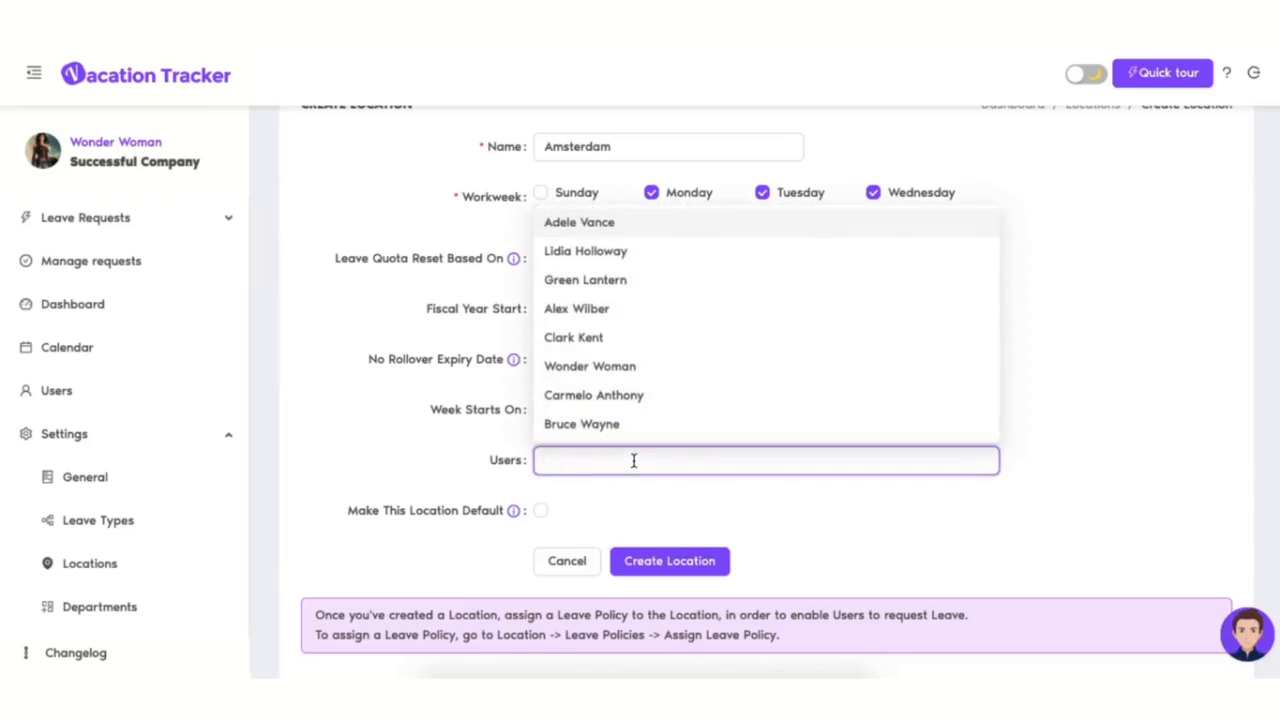
{"action": "left_click", "coordinate": [652, 226]}
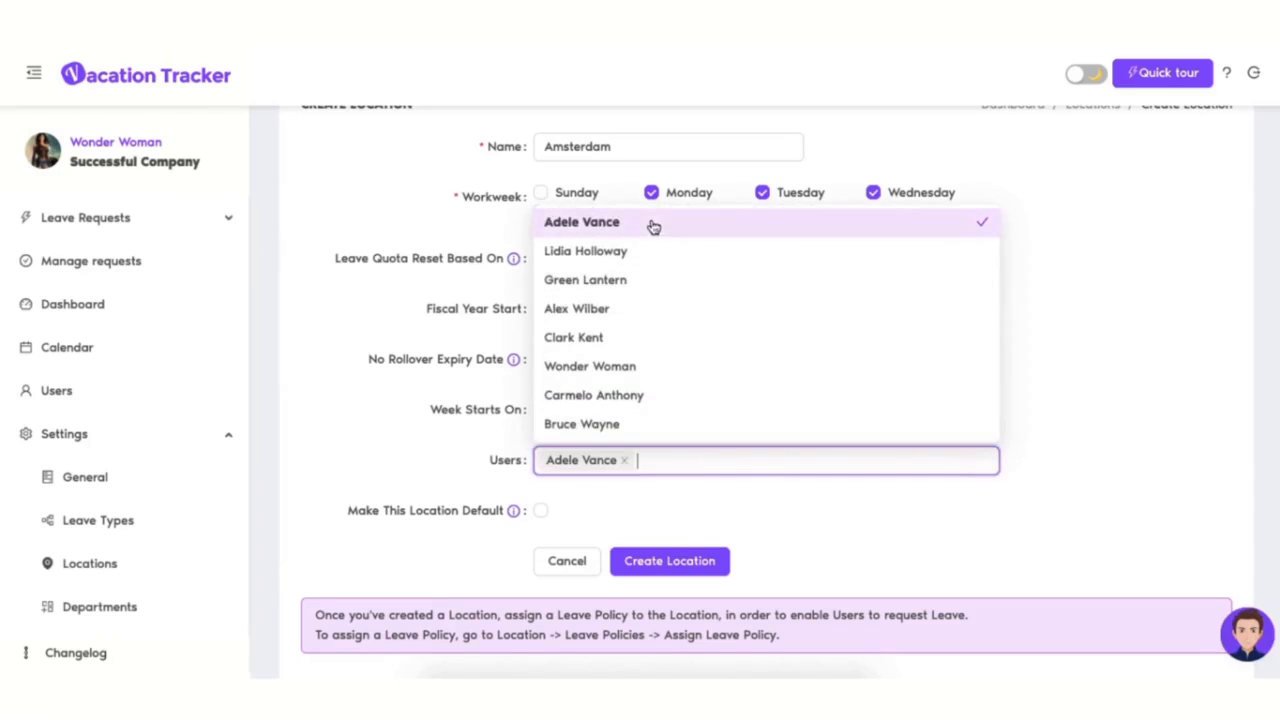
{"action": "left_click", "coordinate": [650, 340]}
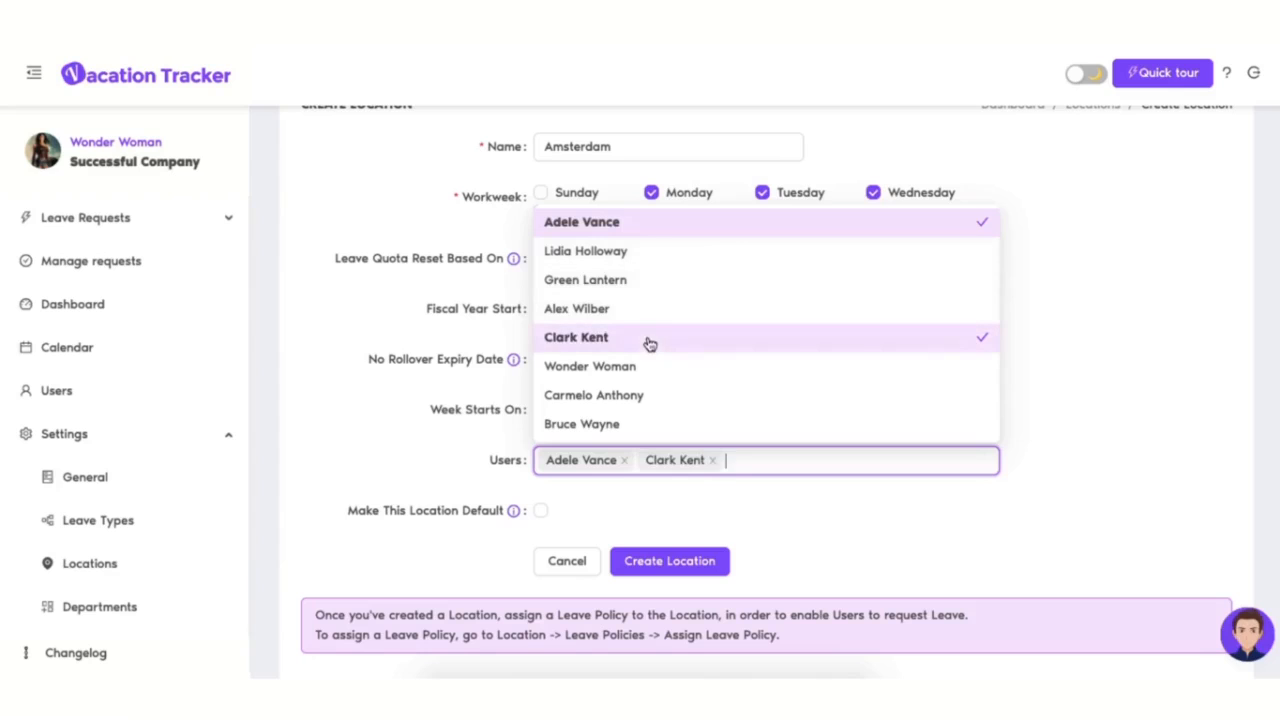
{"action": "left_click", "coordinate": [651, 515]}
{"action": "left_click", "coordinate": [660, 562]}
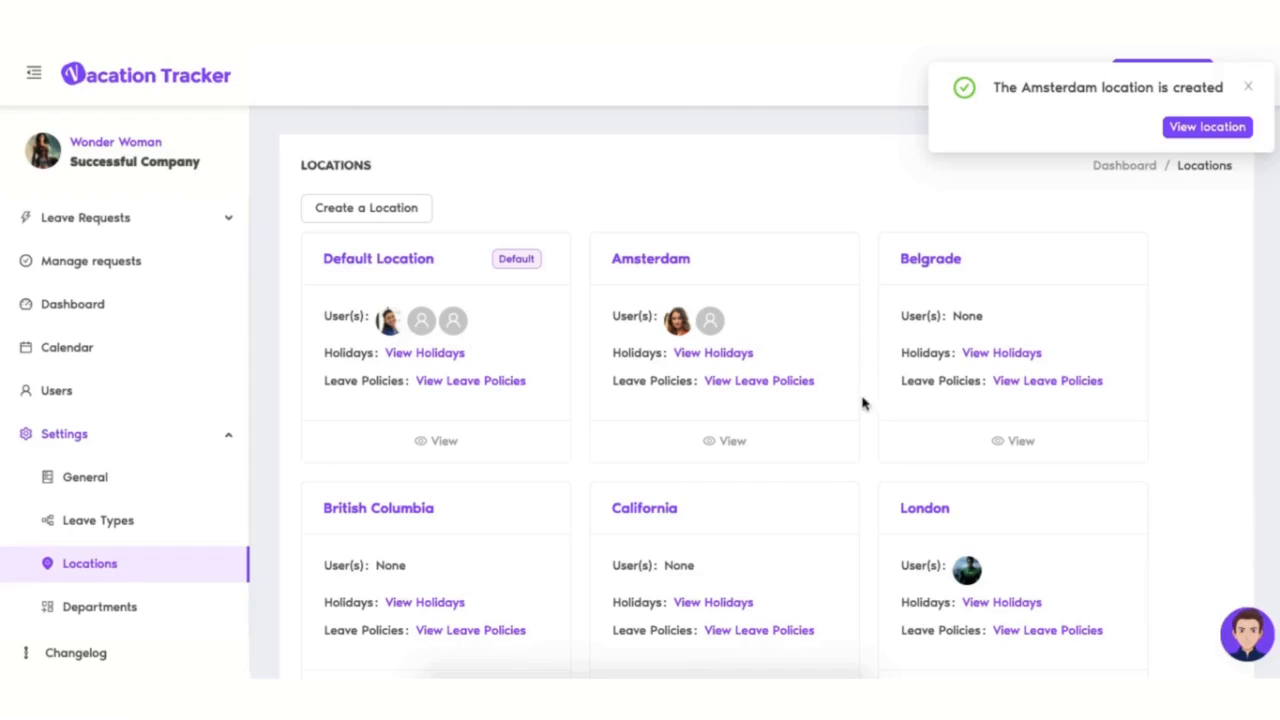
Step: Open the Amsterdam location's leave policies and begin assigning a policy for the Paid Time Off leave type
{"action": "left_click", "coordinate": [732, 443]}
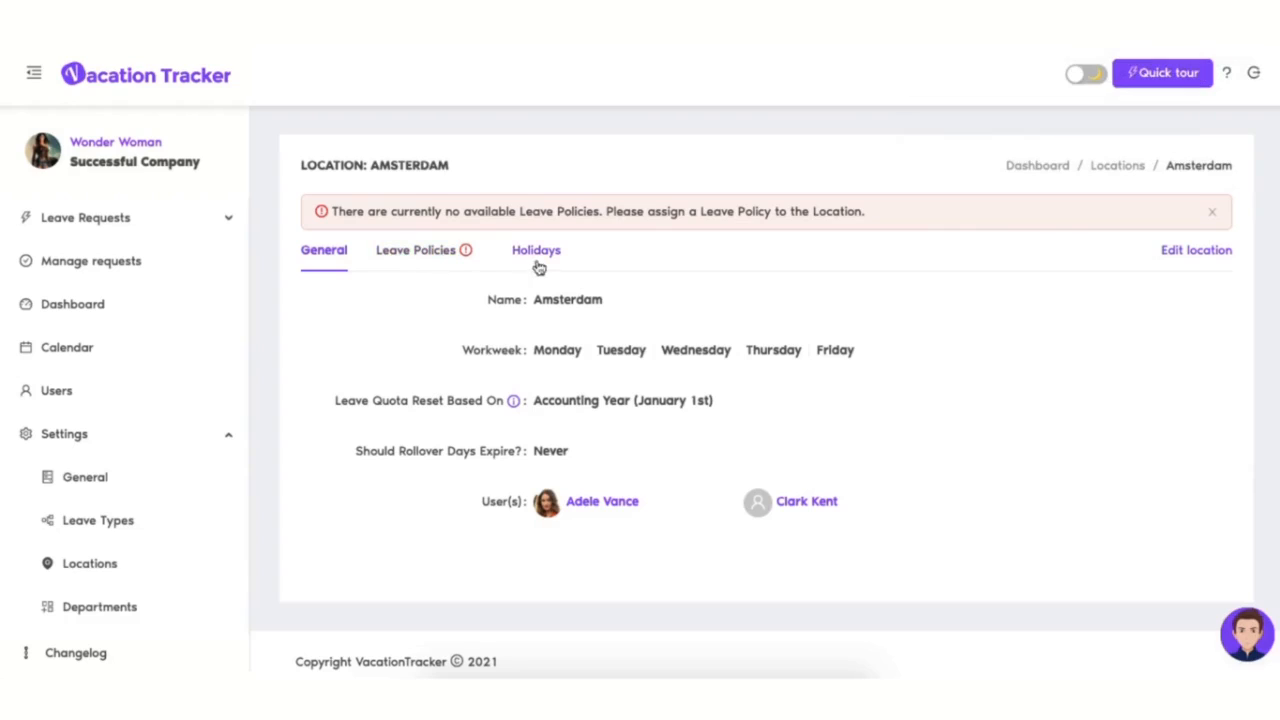
{"action": "left_click", "coordinate": [417, 255]}
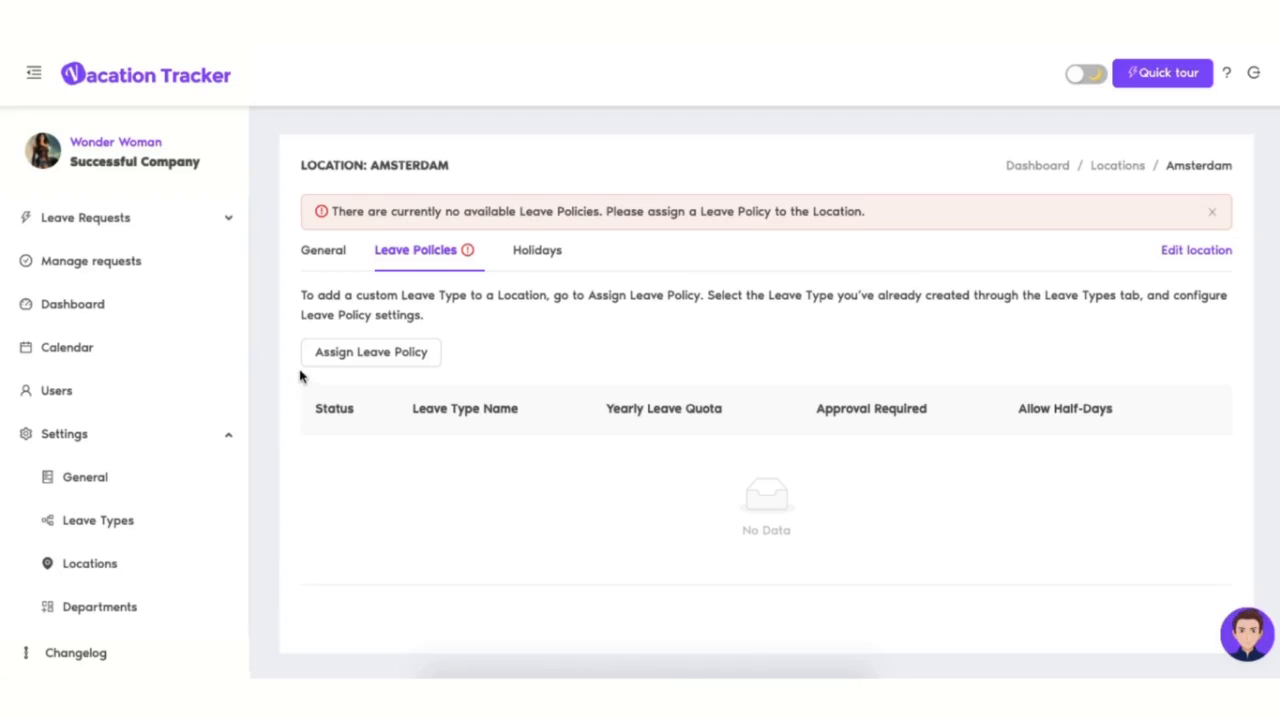
{"action": "left_click", "coordinate": [378, 358]}
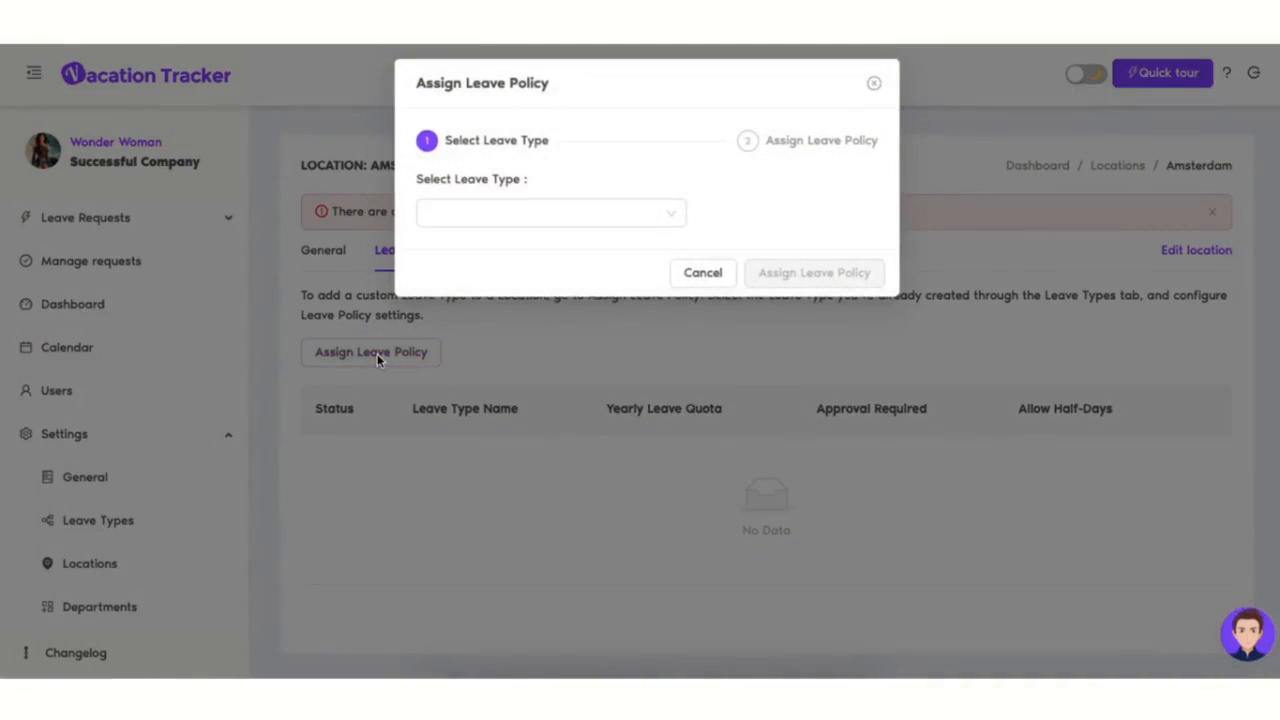
{"action": "left_click", "coordinate": [533, 215]}
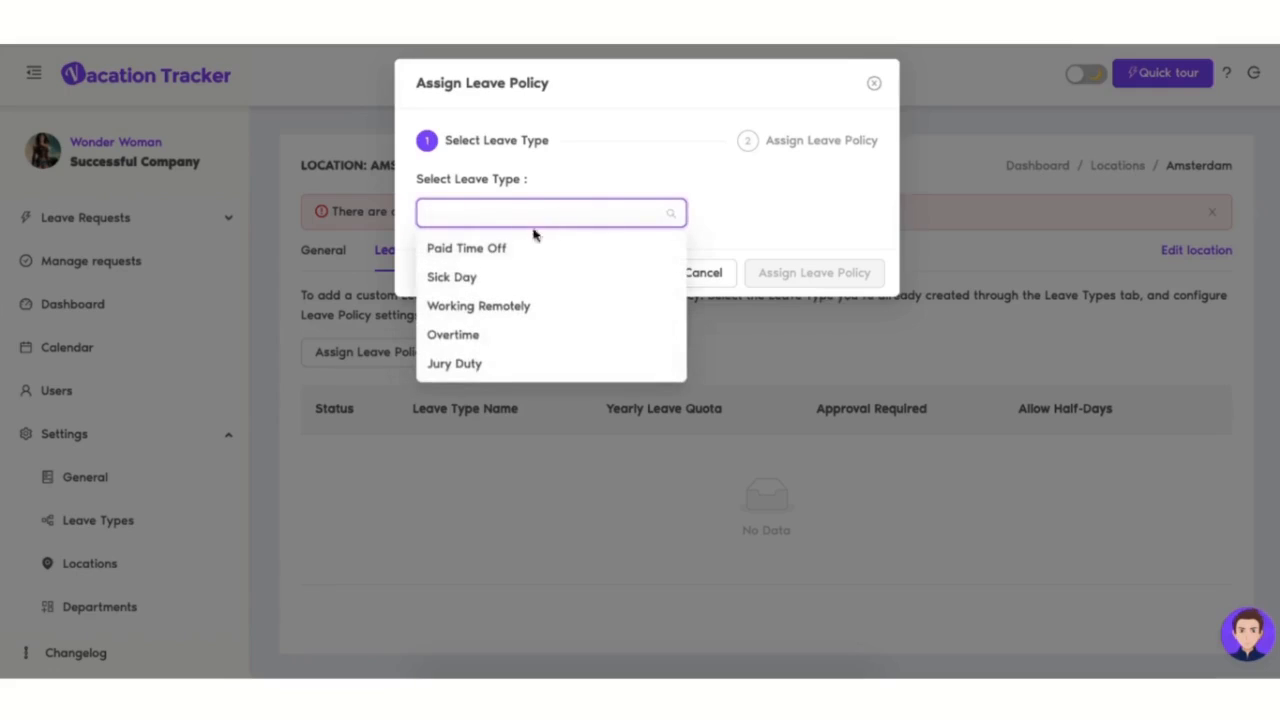
{"action": "left_click", "coordinate": [535, 255]}
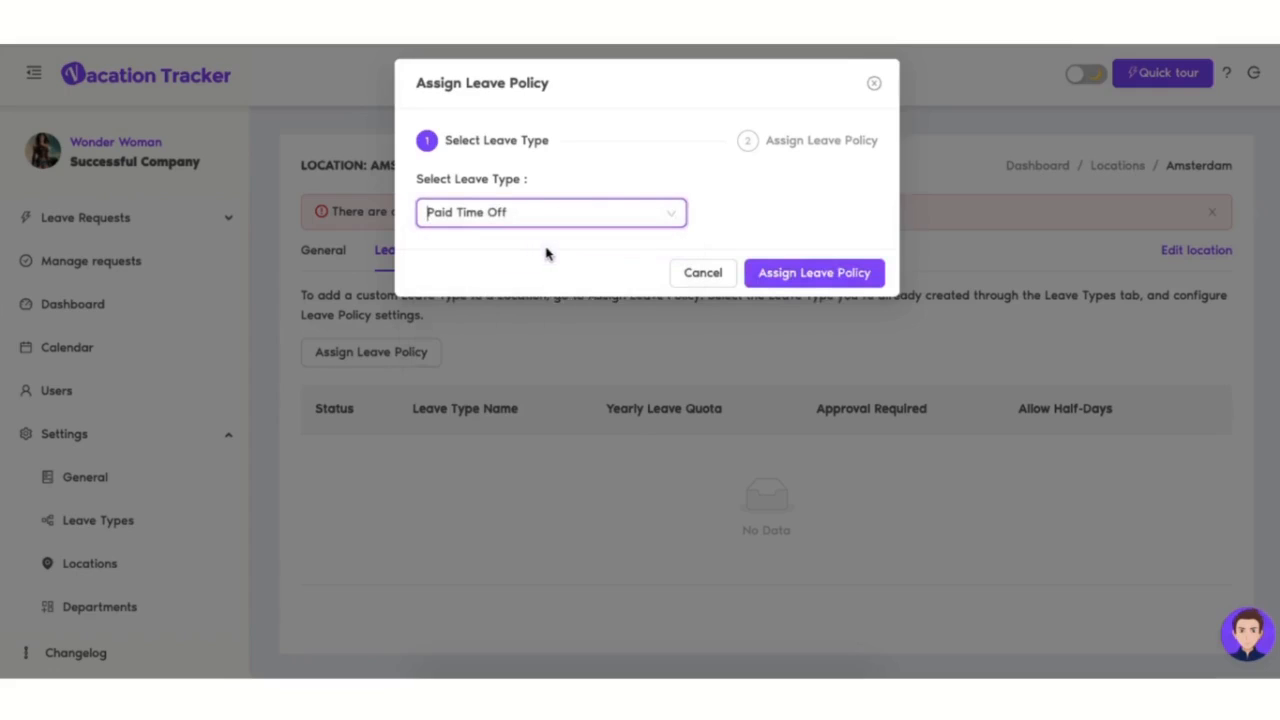
{"action": "left_click", "coordinate": [787, 278]}
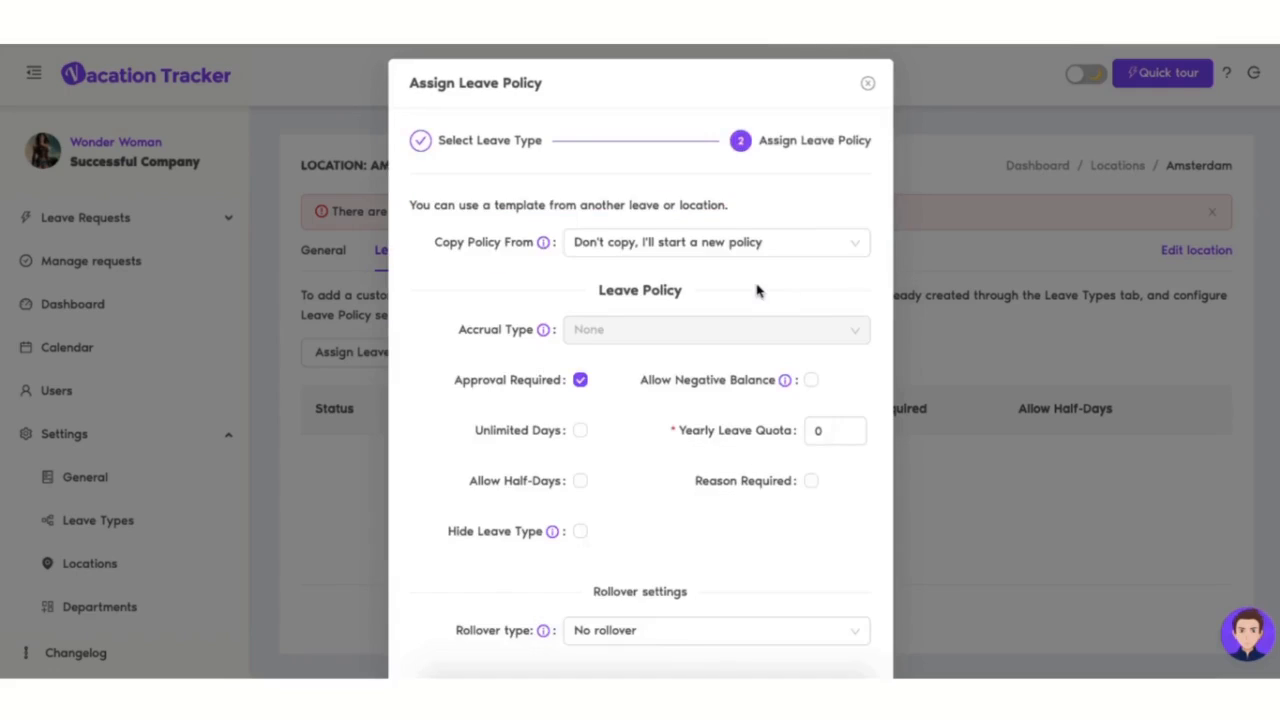
Step: Define the Paid Time Off policy as a new one without copying, with approval required and half-days allowed
{"action": "left_click", "coordinate": [775, 246]}
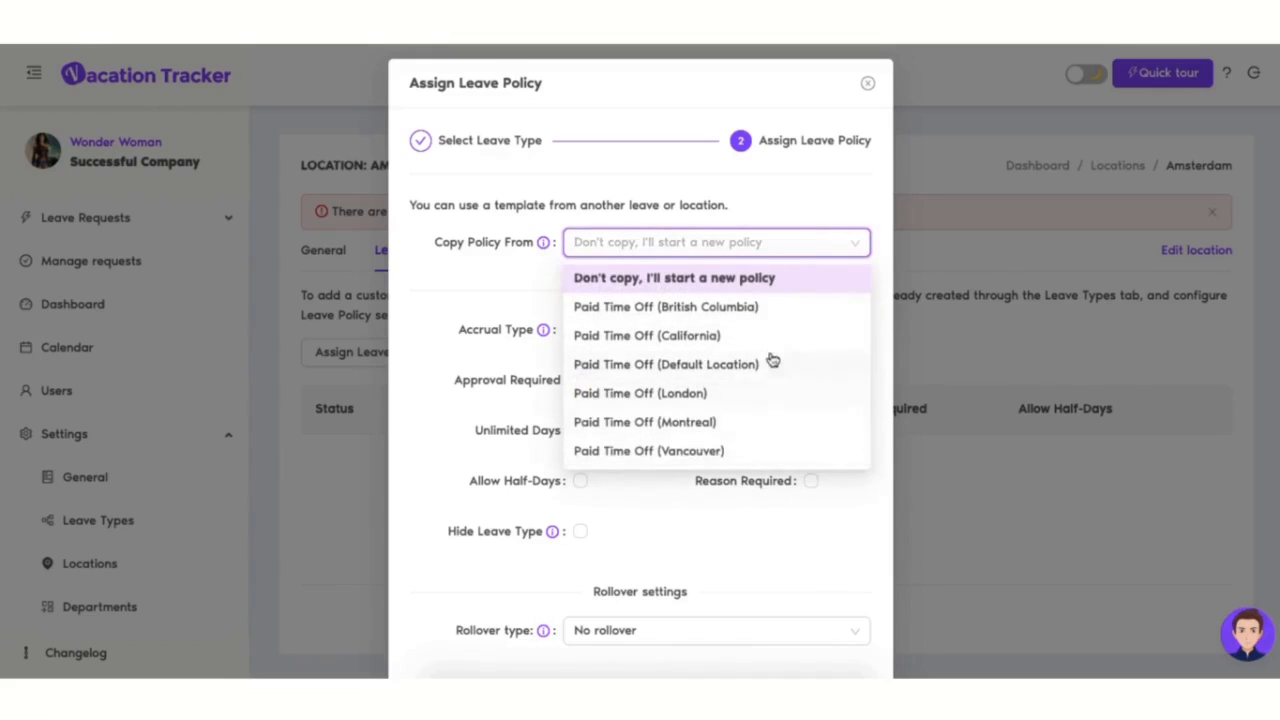
{"action": "left_click", "coordinate": [766, 286]}
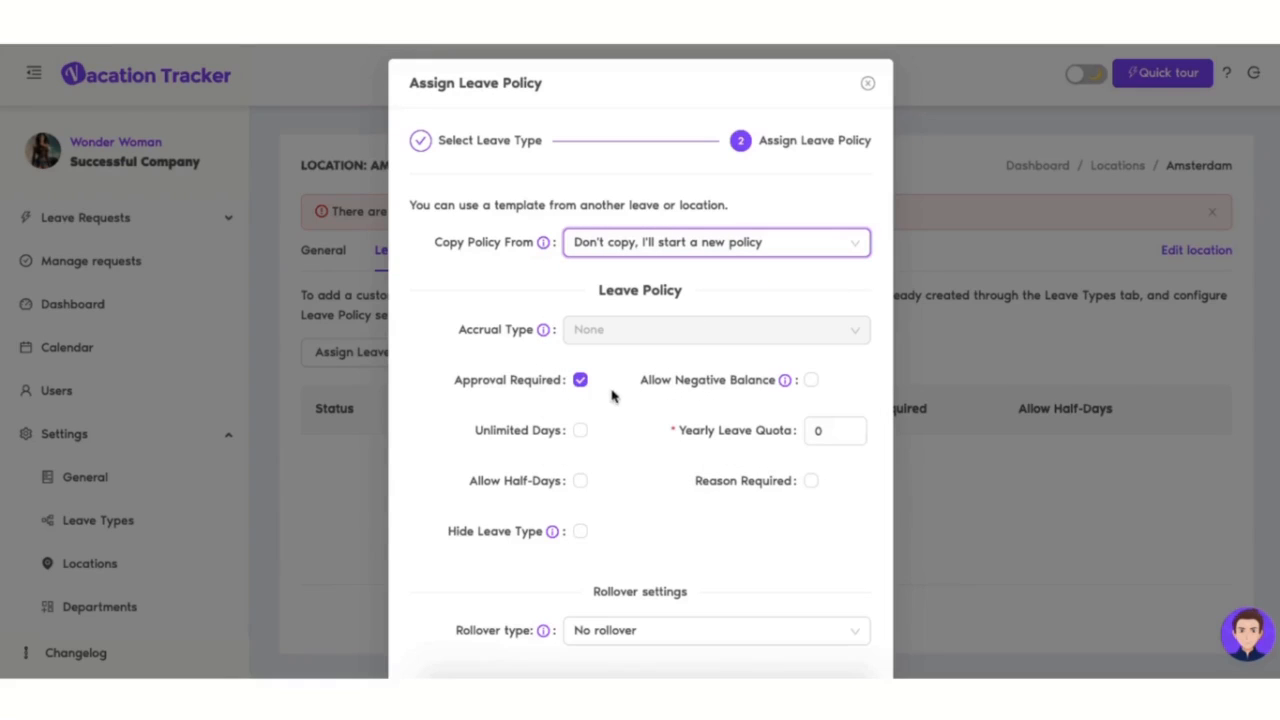
{"action": "left_click", "coordinate": [580, 381]}
{"action": "left_click", "coordinate": [581, 382]}
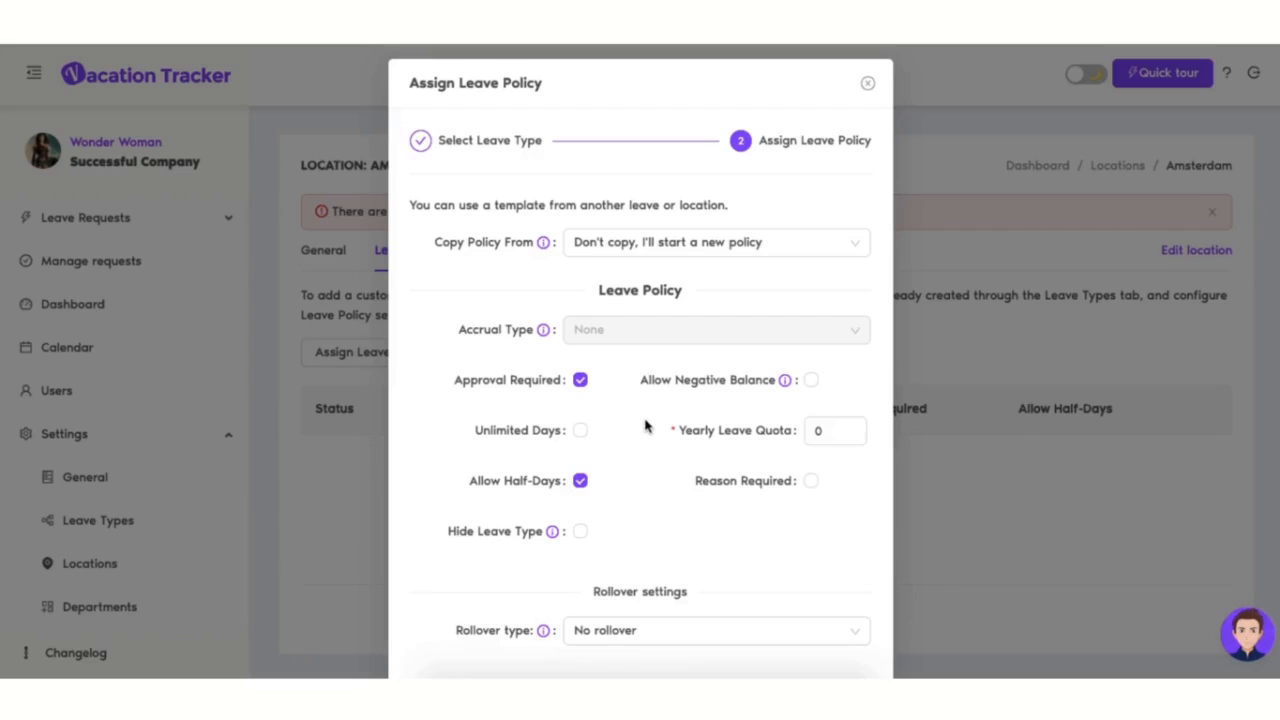
Step: Set the policy's yearly leave quota to 20, with negative balance allowed and a reason required
{"action": "left_click", "coordinate": [813, 392]}
{"action": "left_click", "coordinate": [830, 423]}
{"action": "left_click", "coordinate": [830, 432]}
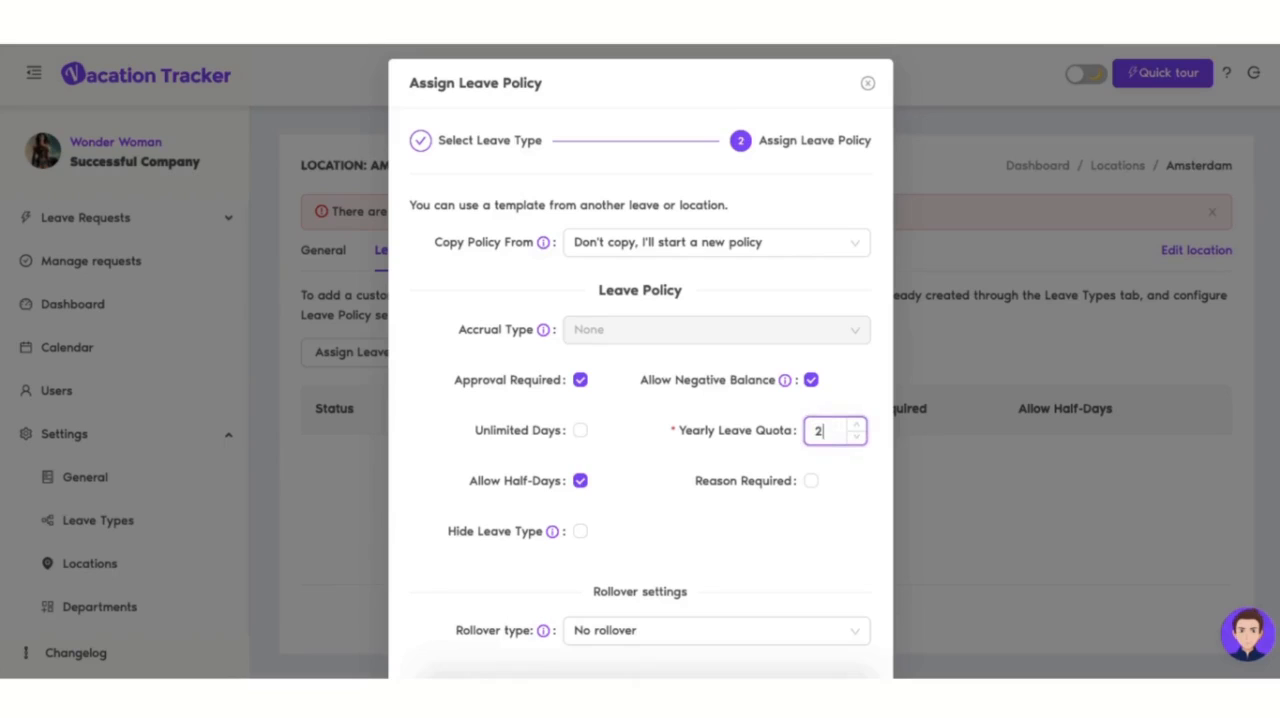
{"action": "left_click", "coordinate": [812, 483]}
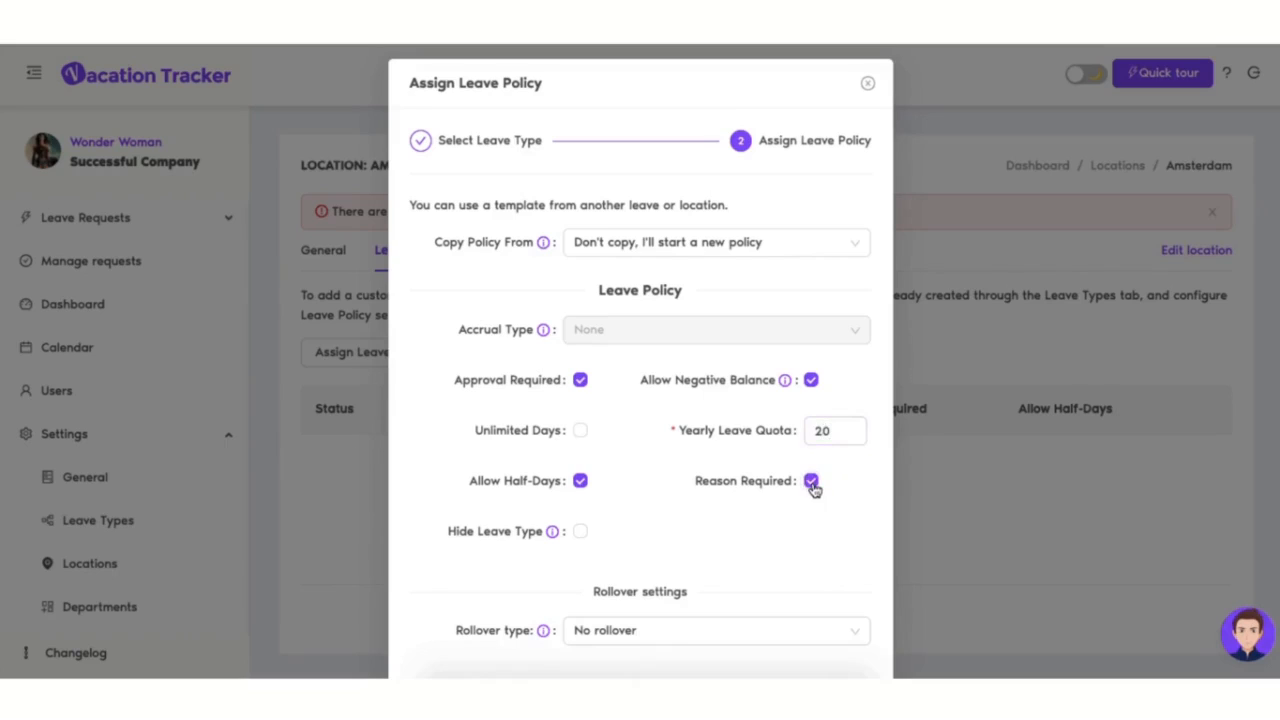
Step: Set the policy's rollover type to All days and save the policy
{"action": "scroll", "coordinate": [659, 508], "scroll_direction": "down", "scroll_amount": 2}
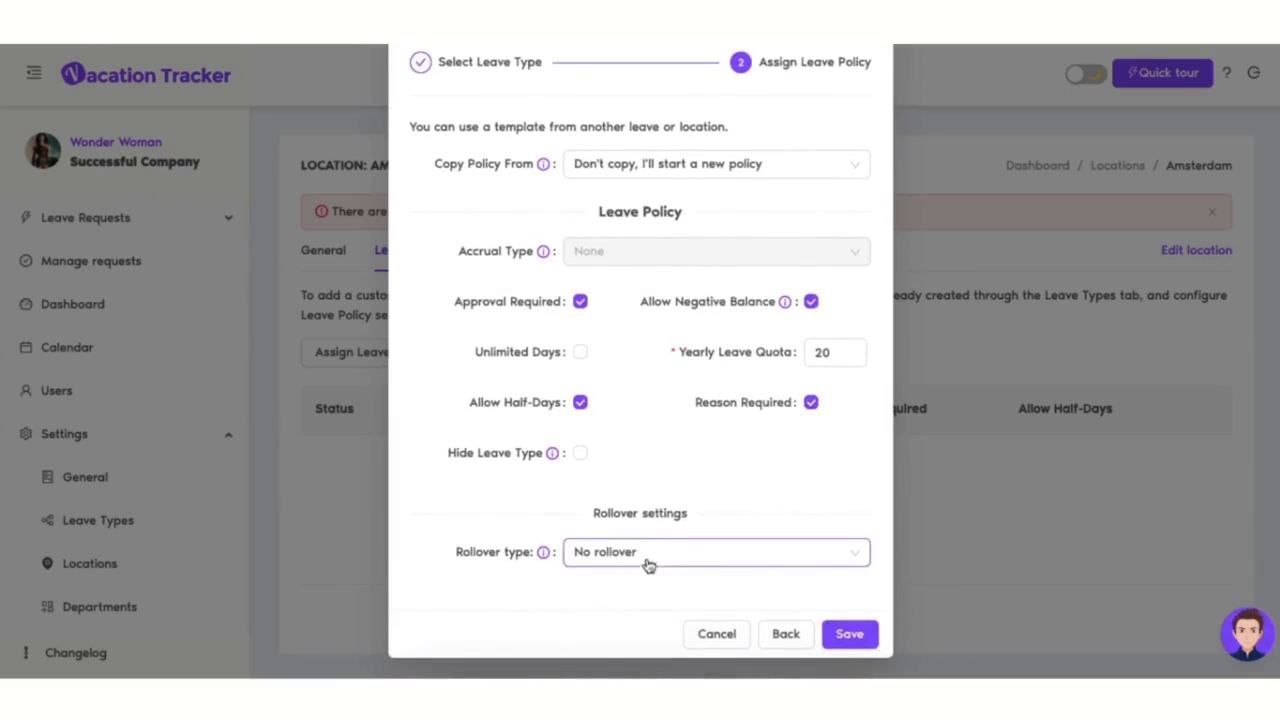
{"action": "left_click", "coordinate": [647, 562]}
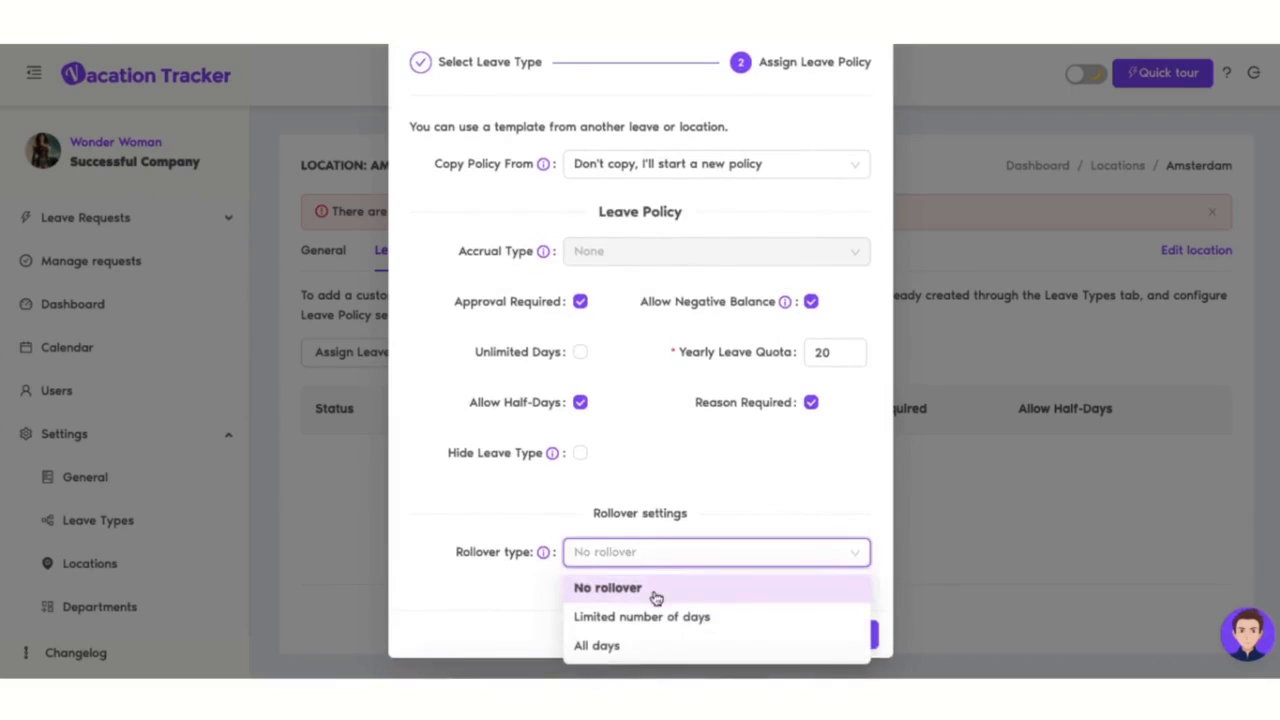
{"action": "left_click", "coordinate": [727, 654]}
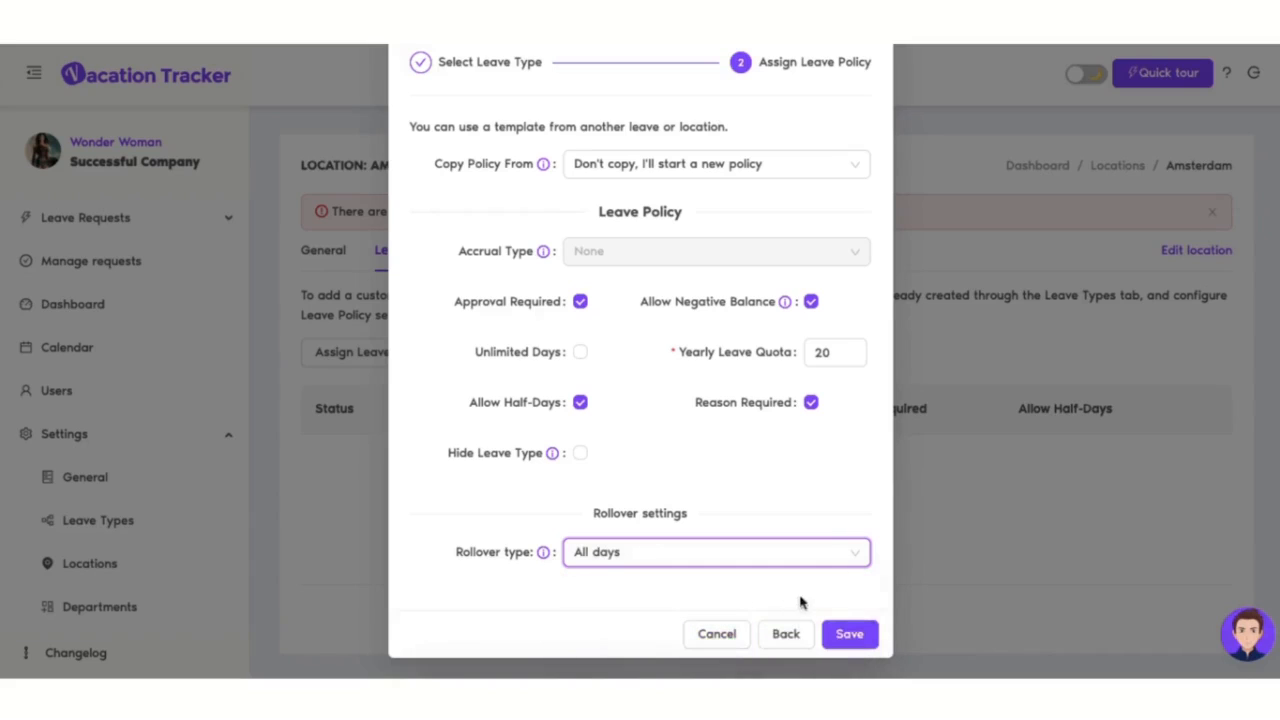
{"action": "left_click", "coordinate": [849, 636]}
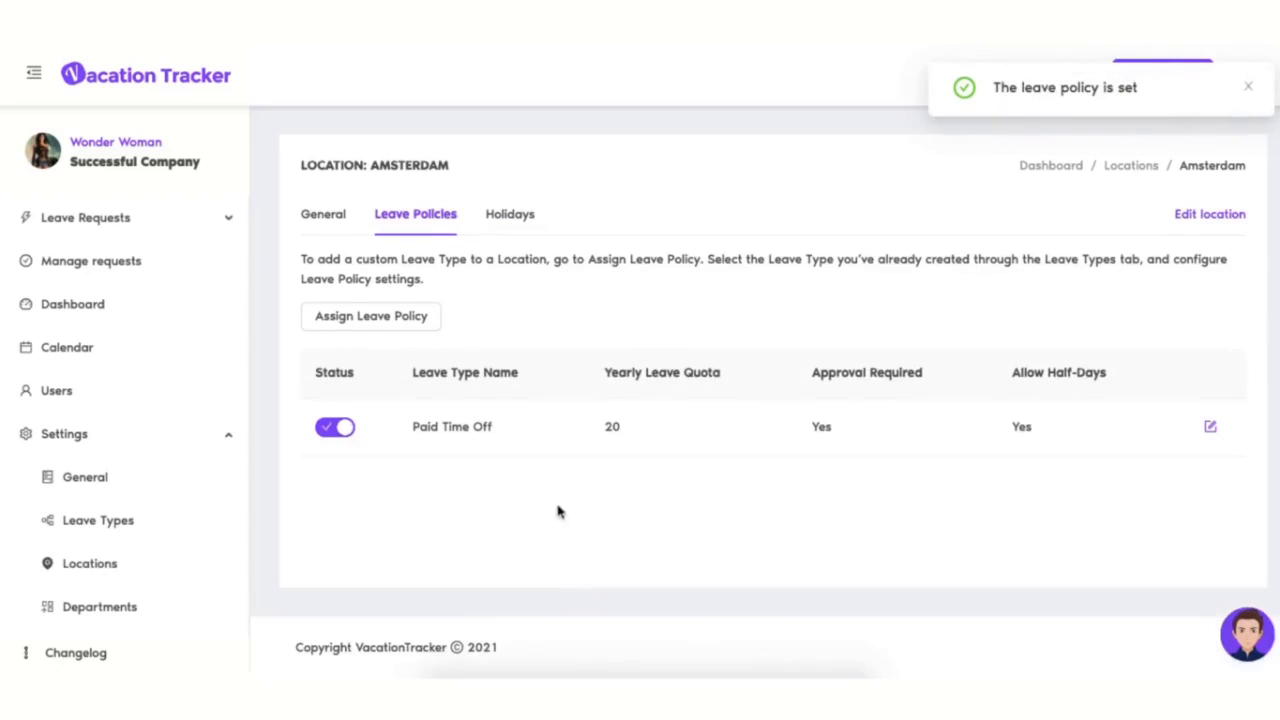
Step: Start a holiday import for the Amsterdam location and find the 2021 holidays for the Netherlands
{"action": "left_click", "coordinate": [511, 220]}
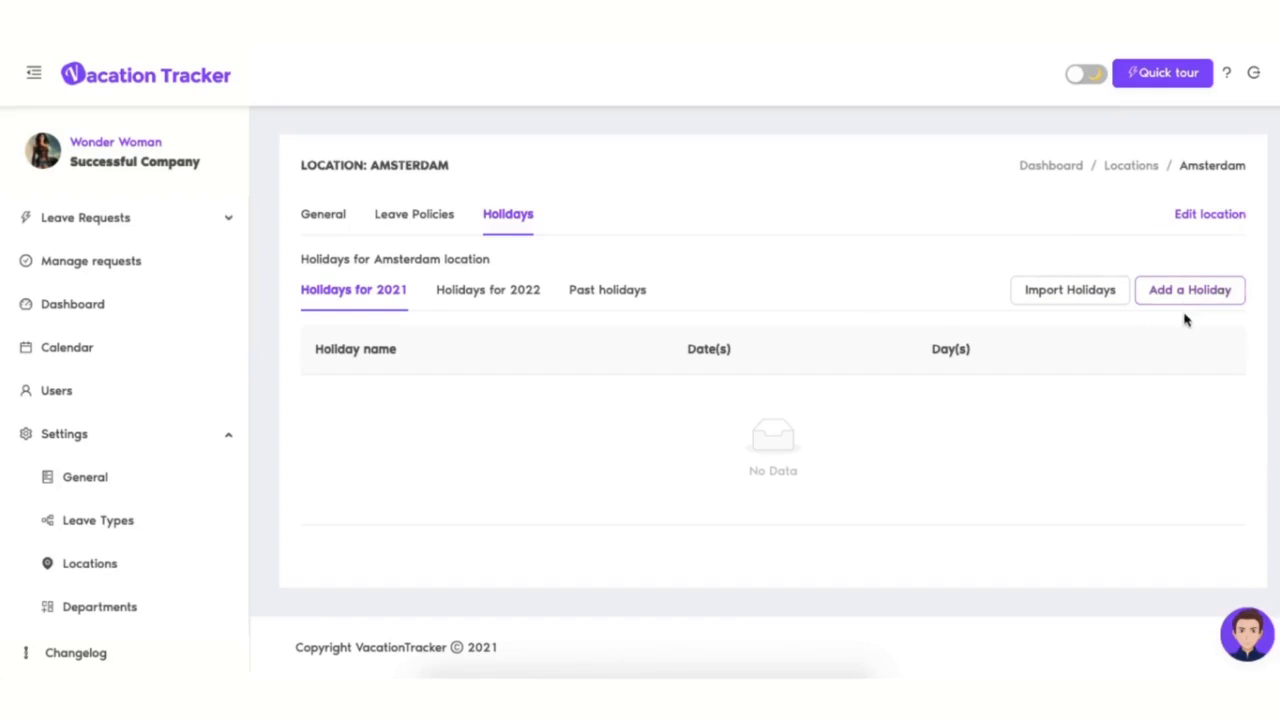
{"action": "left_click", "coordinate": [1070, 296]}
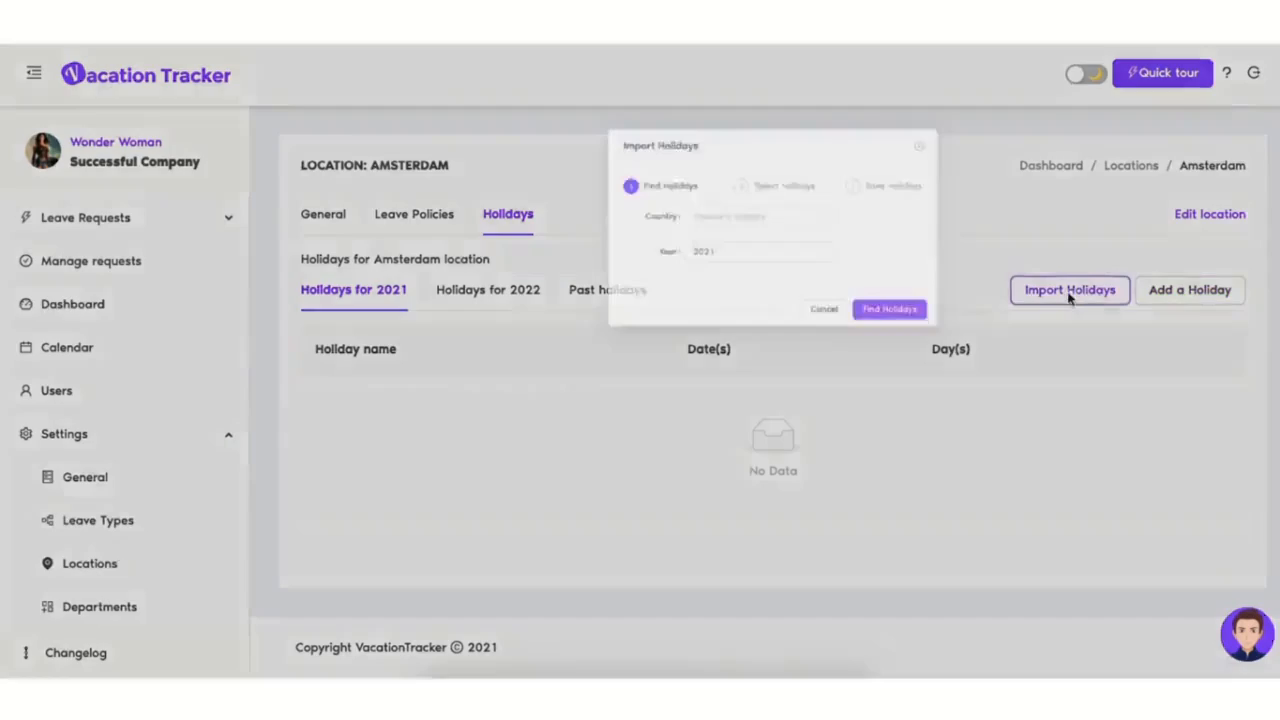
{"action": "left_click", "coordinate": [658, 185]}
{"action": "type", "text": "net"}
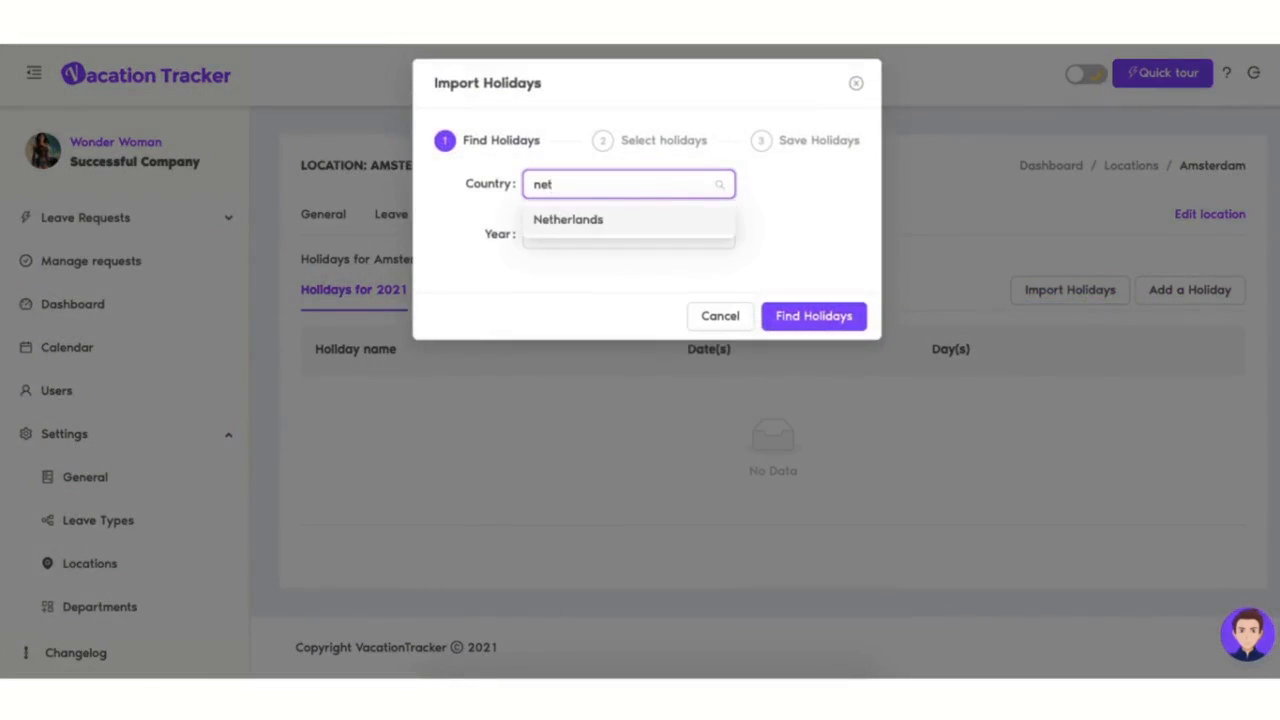
{"action": "key", "text": "Return"}
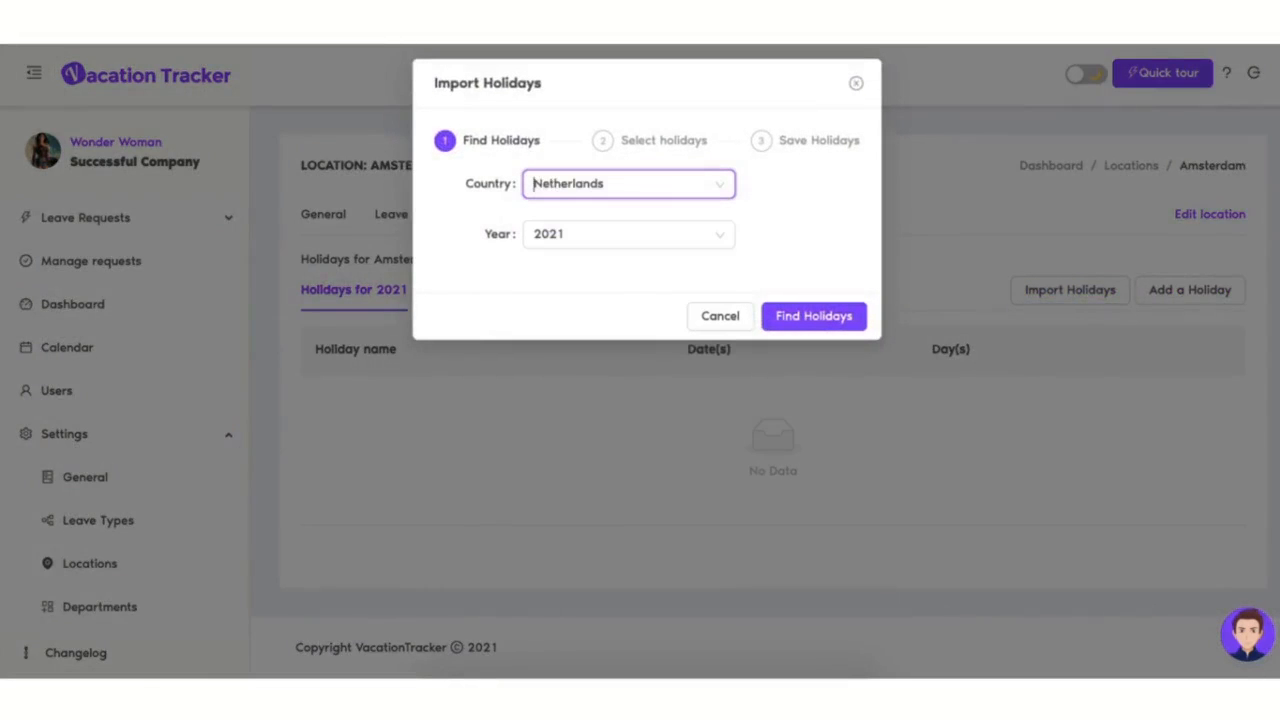
{"action": "left_click", "coordinate": [784, 326]}
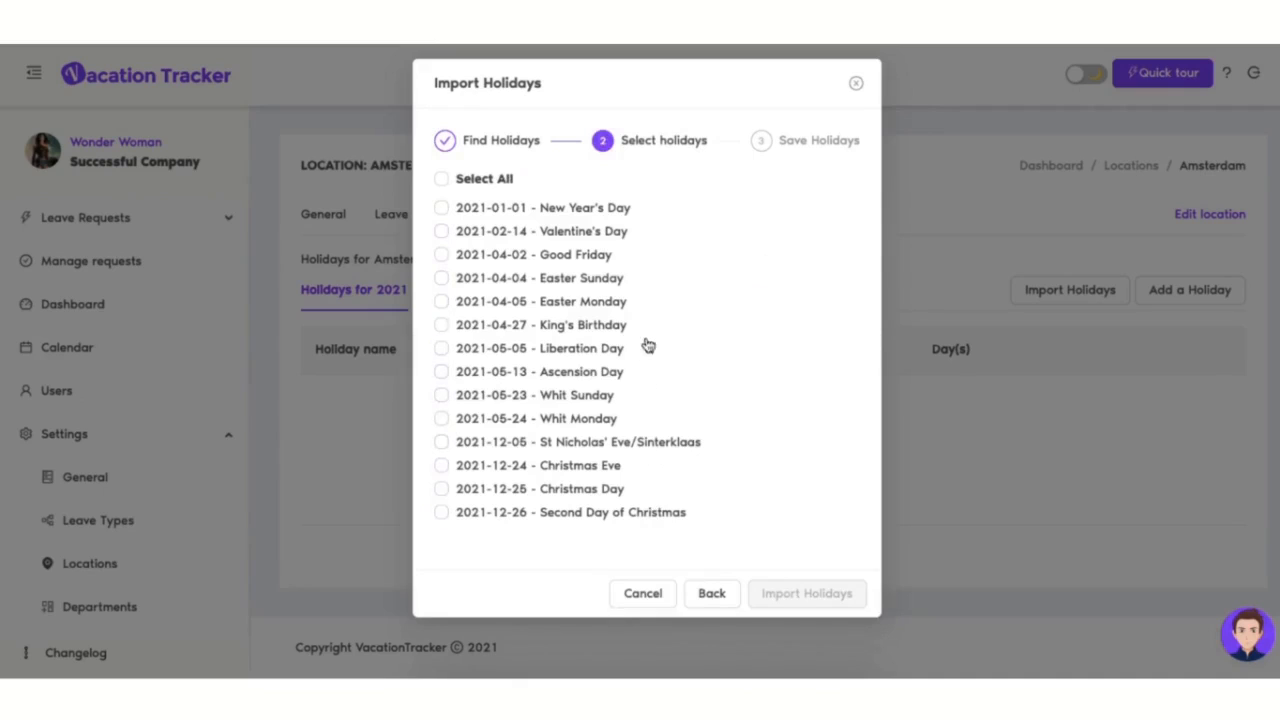
Step: Select all the found Netherlands holidays, import them and save them to the Amsterdam location
{"action": "left_click", "coordinate": [442, 180]}
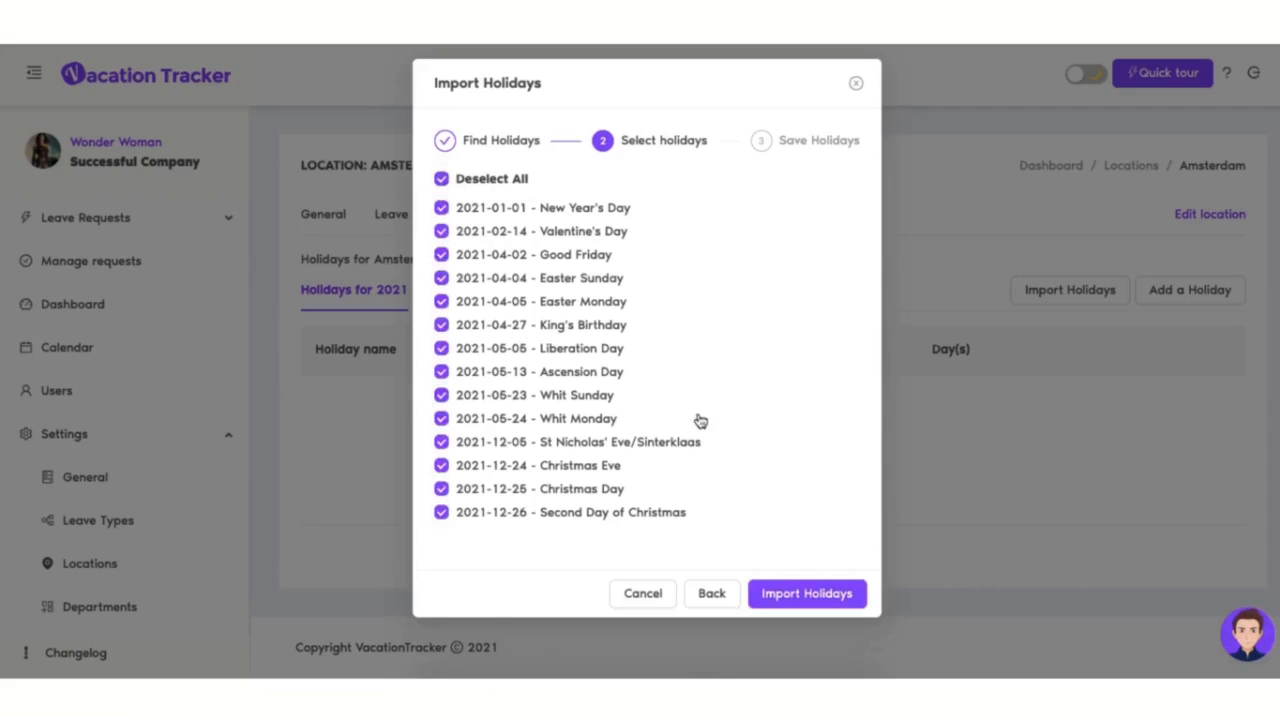
{"action": "left_click", "coordinate": [785, 596]}
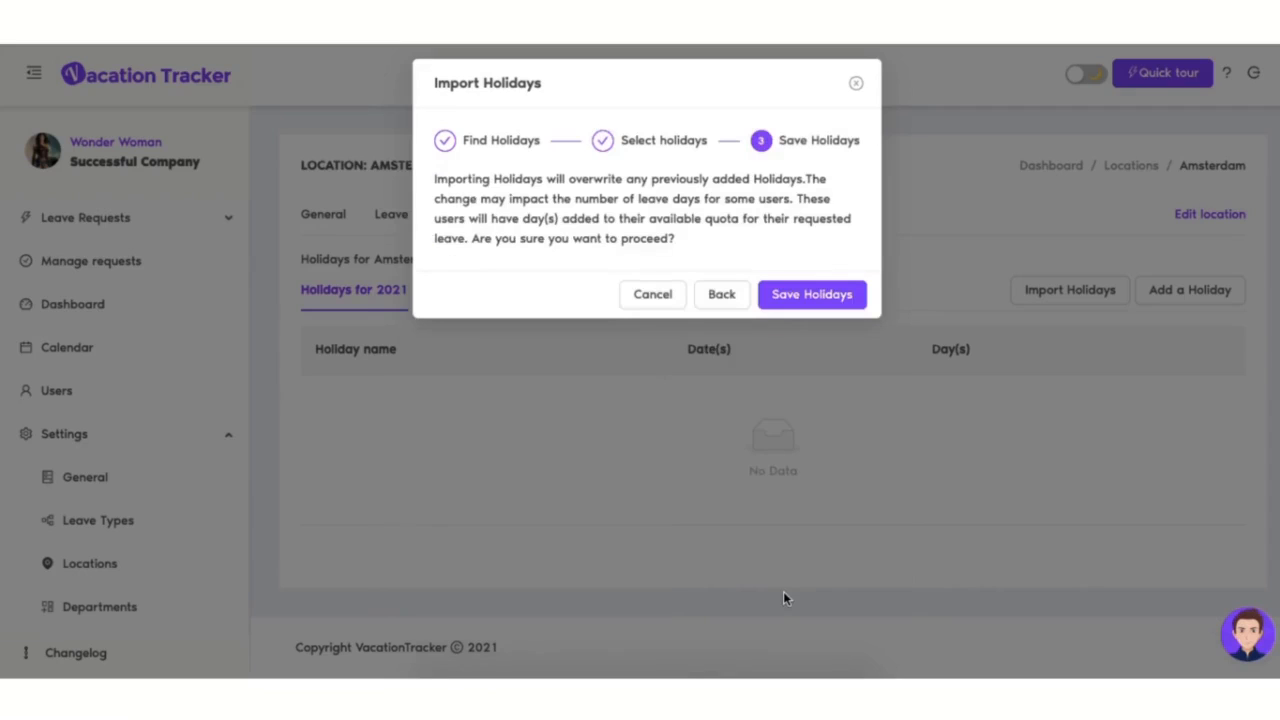
{"action": "left_click", "coordinate": [818, 298]}
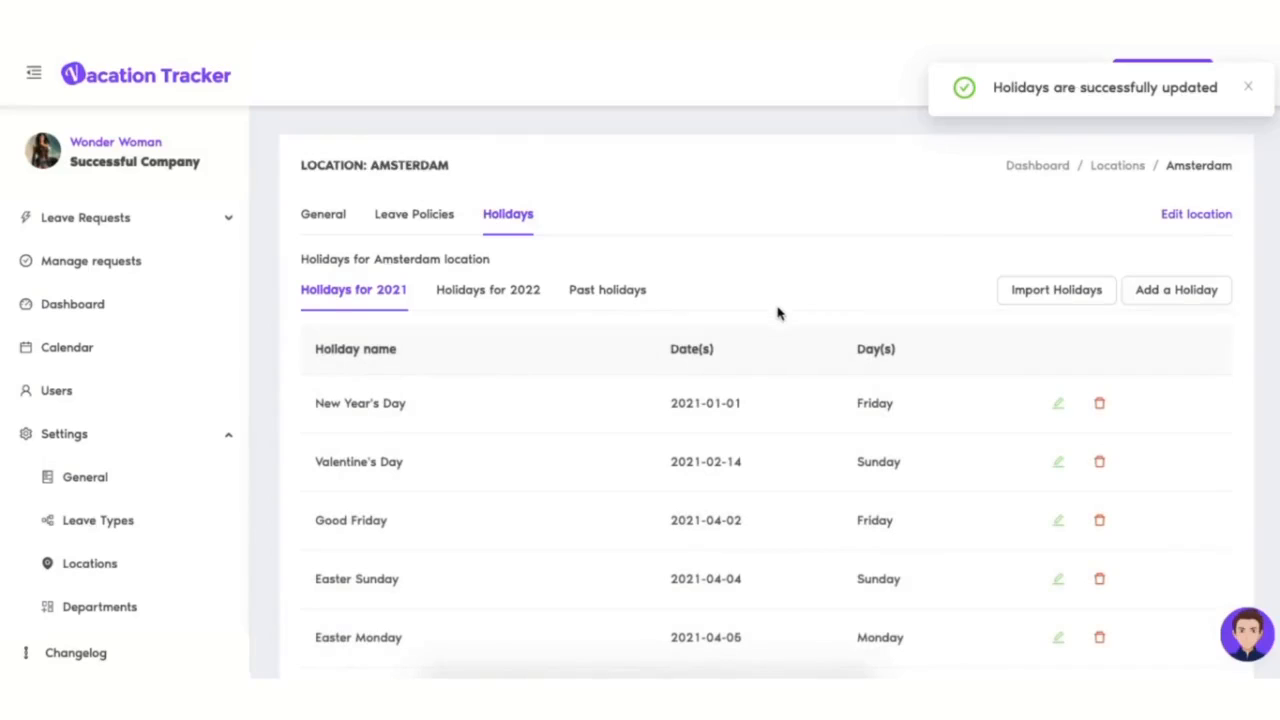
Step: Add a single-day holiday named National Vacation Day on 2021-04-15 to the Amsterdam location
{"action": "scroll", "coordinate": [778, 313], "scroll_direction": "down", "scroll_amount": 3}
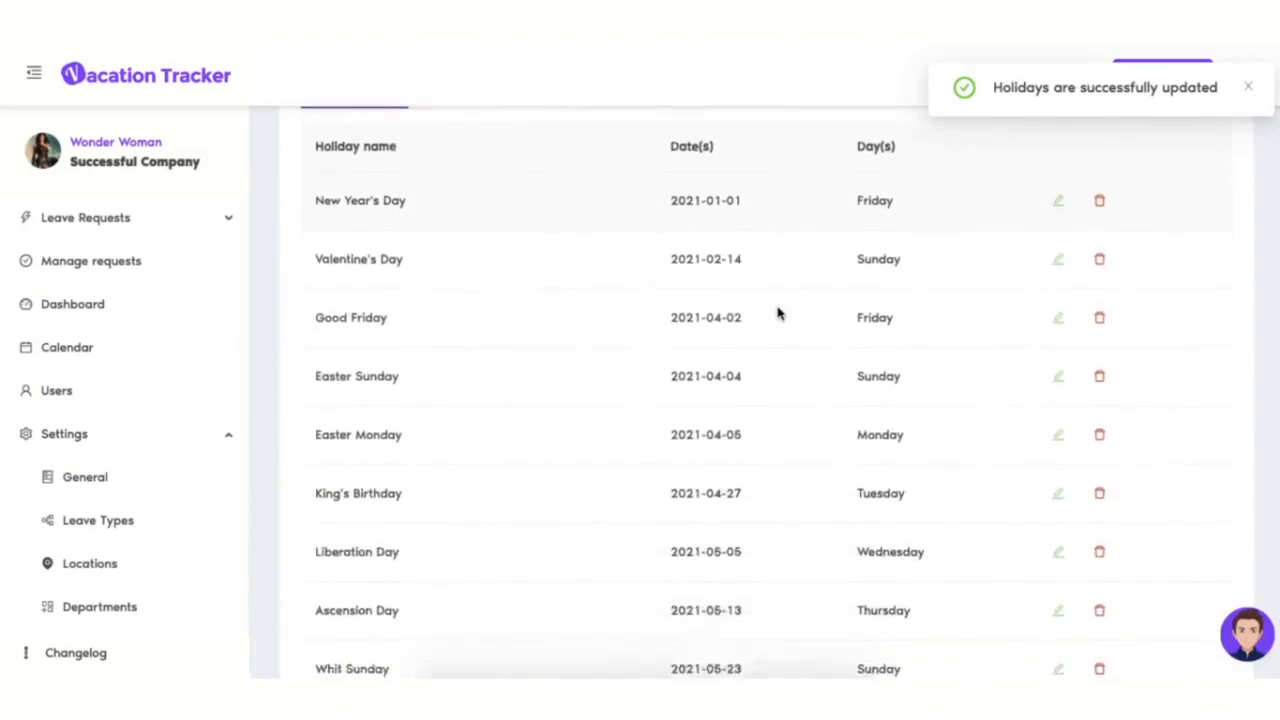
{"action": "scroll", "coordinate": [778, 313], "scroll_direction": "up", "scroll_amount": 3}
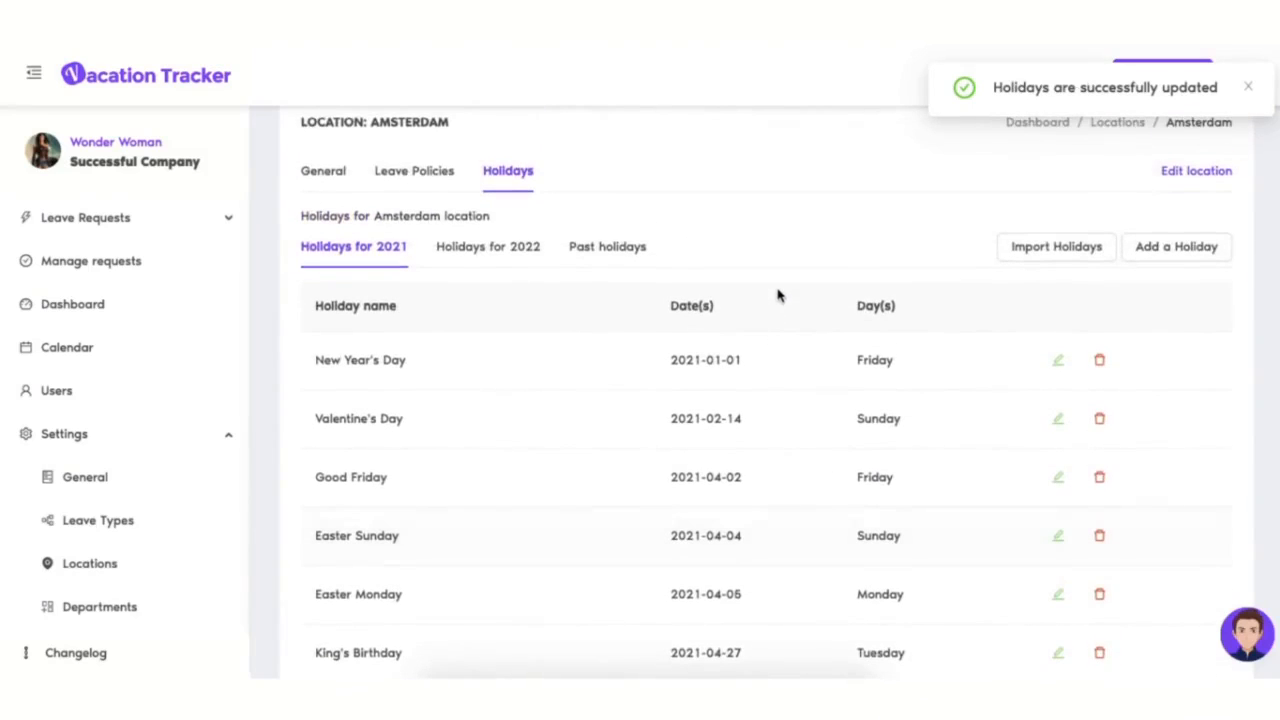
{"action": "left_click", "coordinate": [1176, 251]}
{"action": "left_click", "coordinate": [663, 147]}
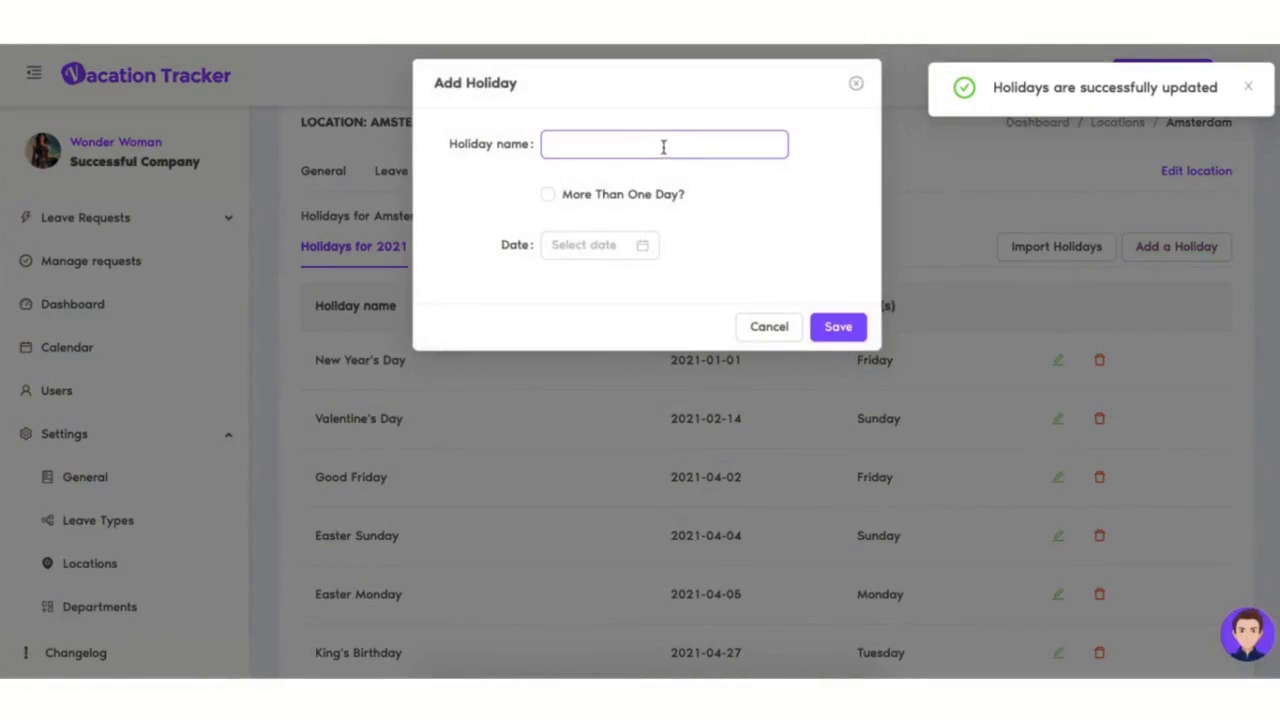
{"action": "left_click", "coordinate": [653, 144]}
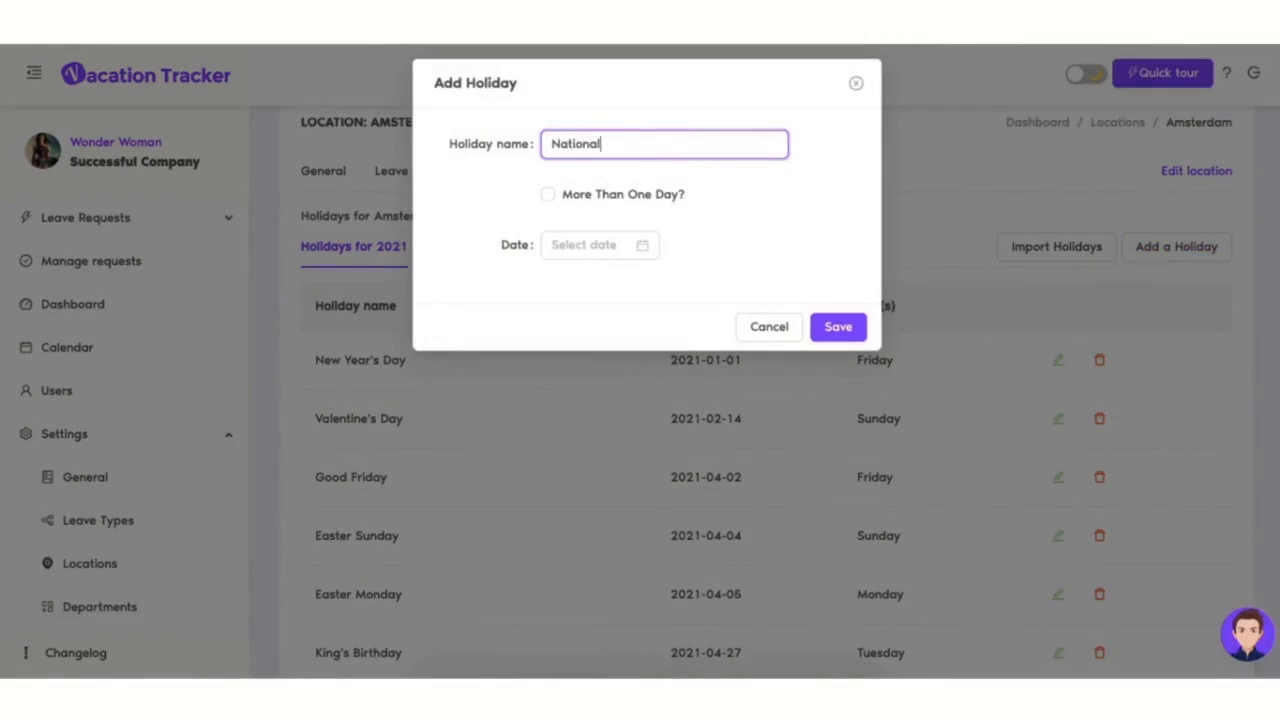
{"action": "type", "text": "n Day"}
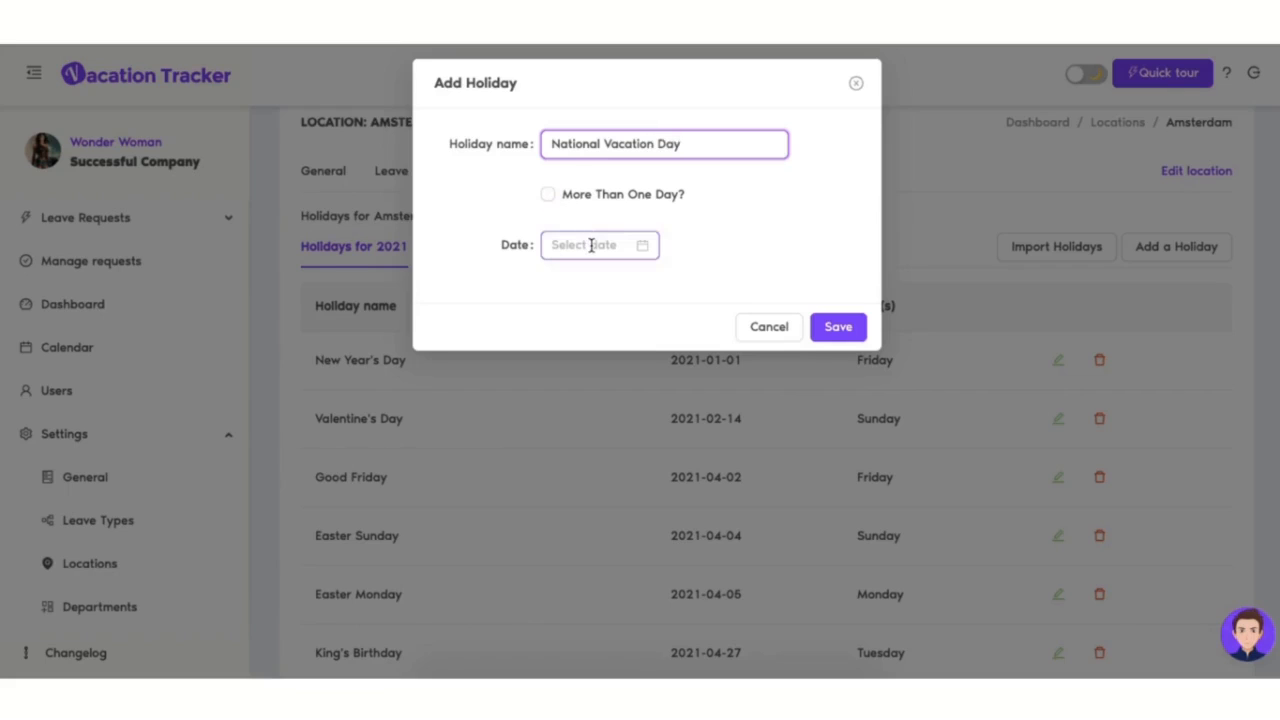
{"action": "left_click", "coordinate": [591, 245]}
{"action": "left_click", "coordinate": [704, 413]}
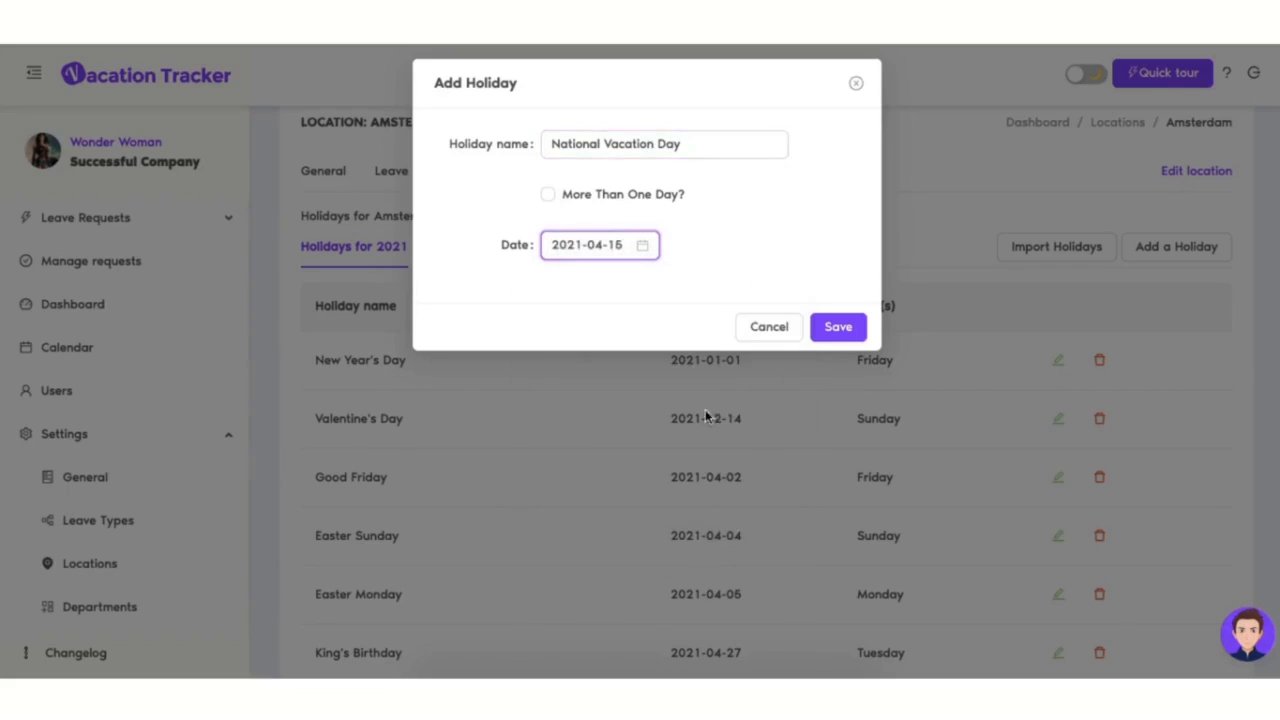
{"action": "left_click", "coordinate": [838, 330]}
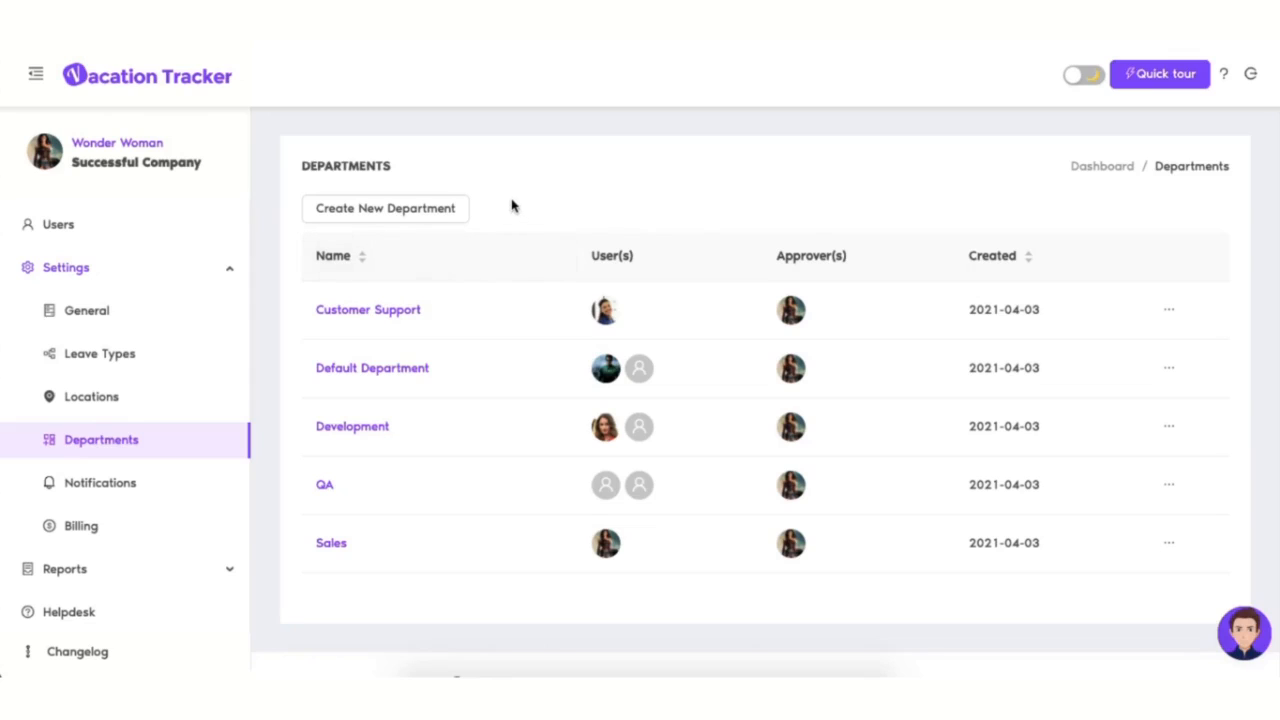
Step: Start a new department named HR and add the fourth and fifth listed users to it
{"action": "left_click", "coordinate": [451, 210]}
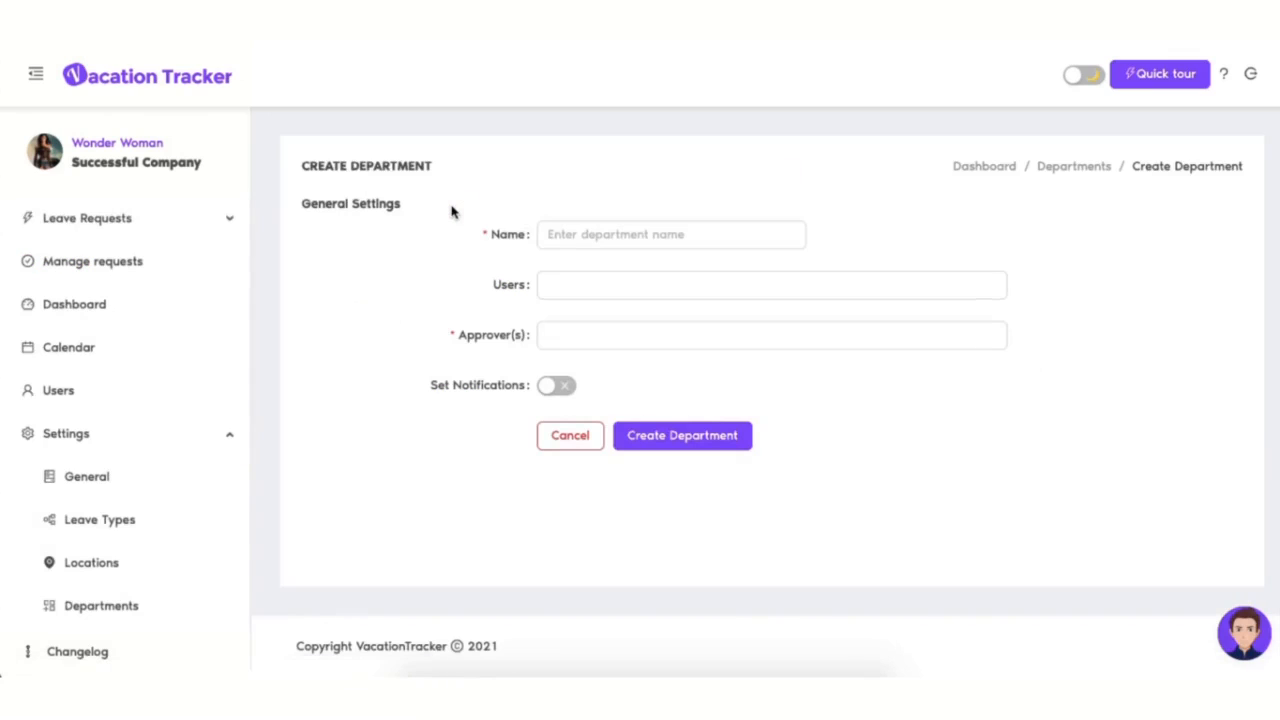
{"action": "left_click", "coordinate": [569, 236]}
{"action": "type", "text": "HR"}
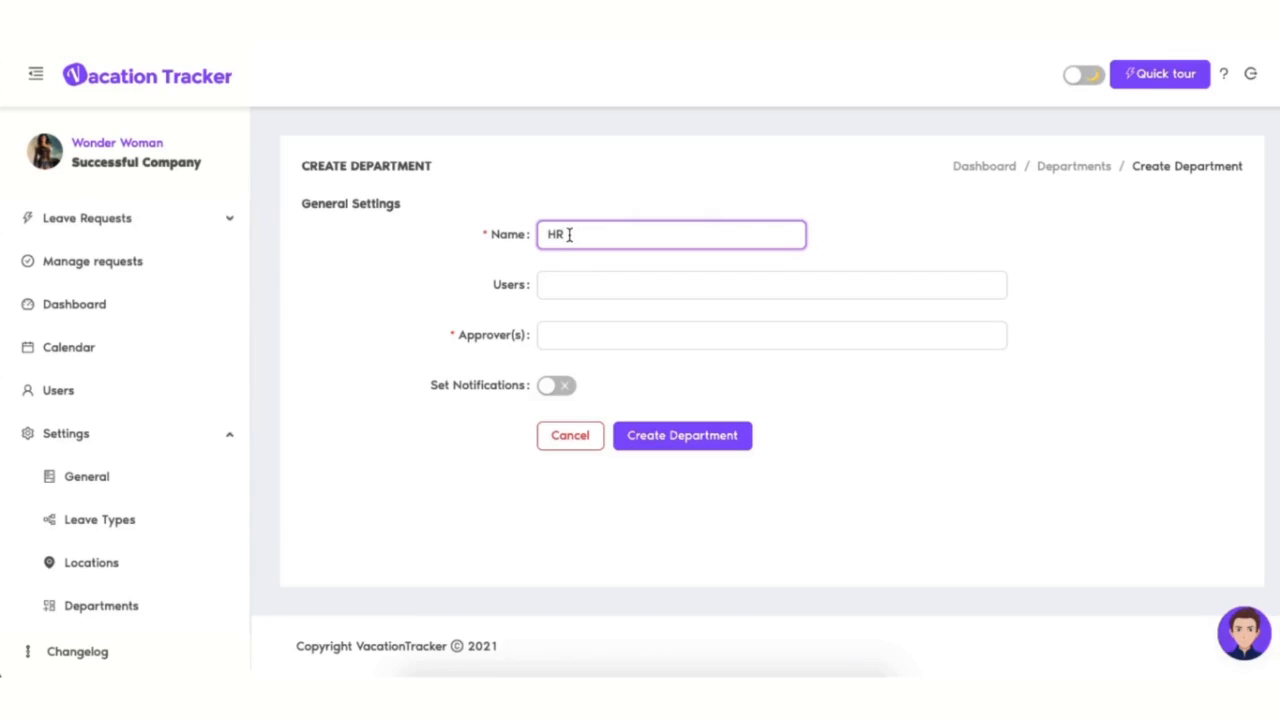
{"action": "left_click", "coordinate": [582, 287]}
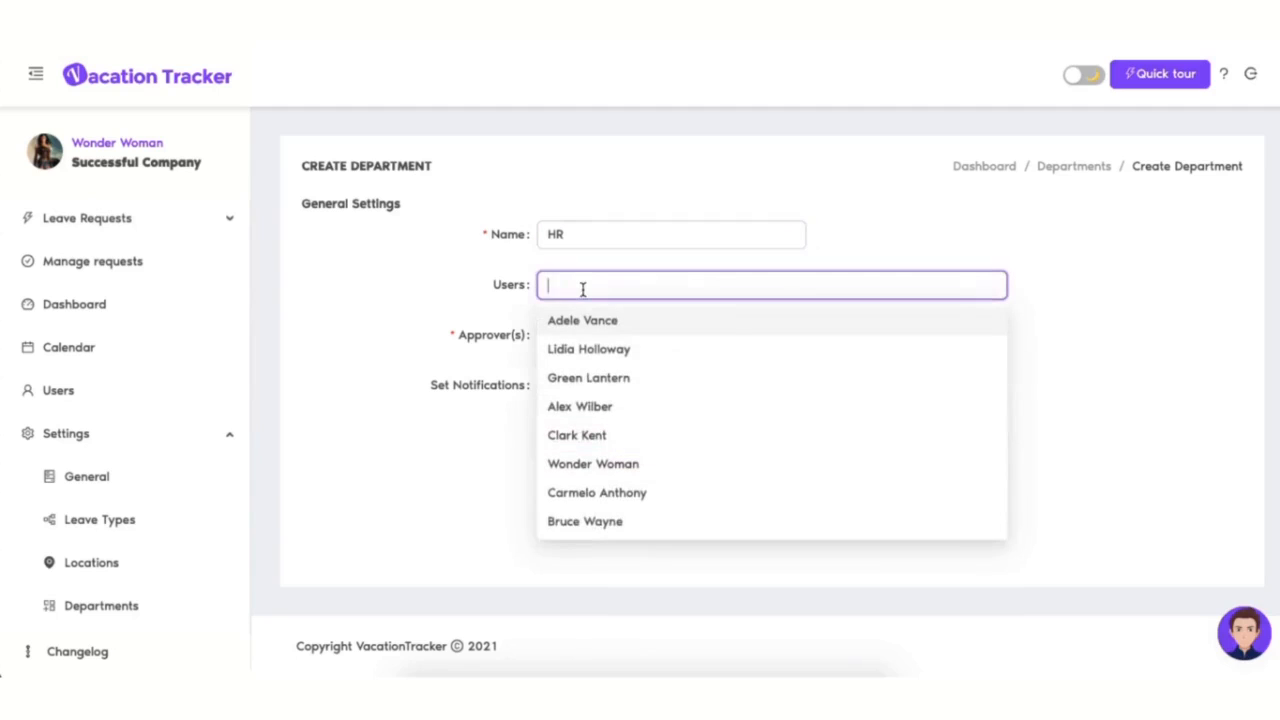
{"action": "left_click", "coordinate": [604, 417]}
{"action": "left_click", "coordinate": [605, 437]}
{"action": "left_click", "coordinate": [449, 437]}
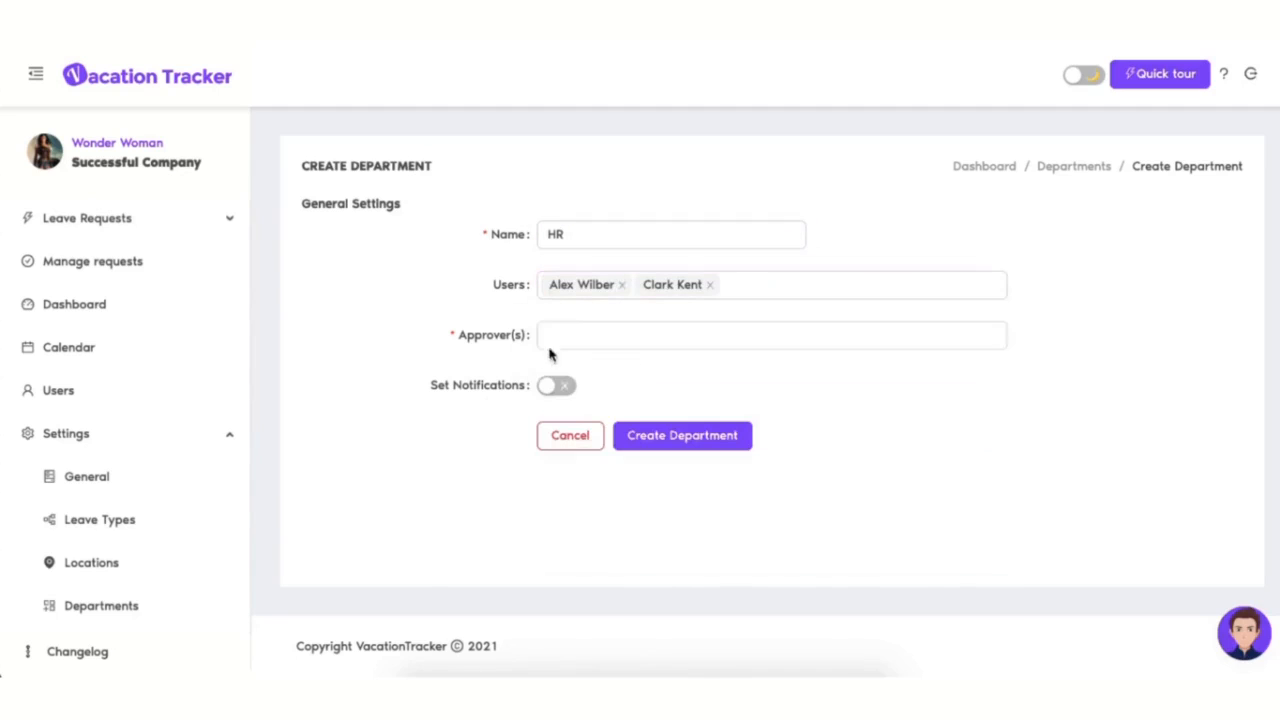
Step: Assign the fifth listed user as the HR department's approver
{"action": "left_click", "coordinate": [560, 340]}
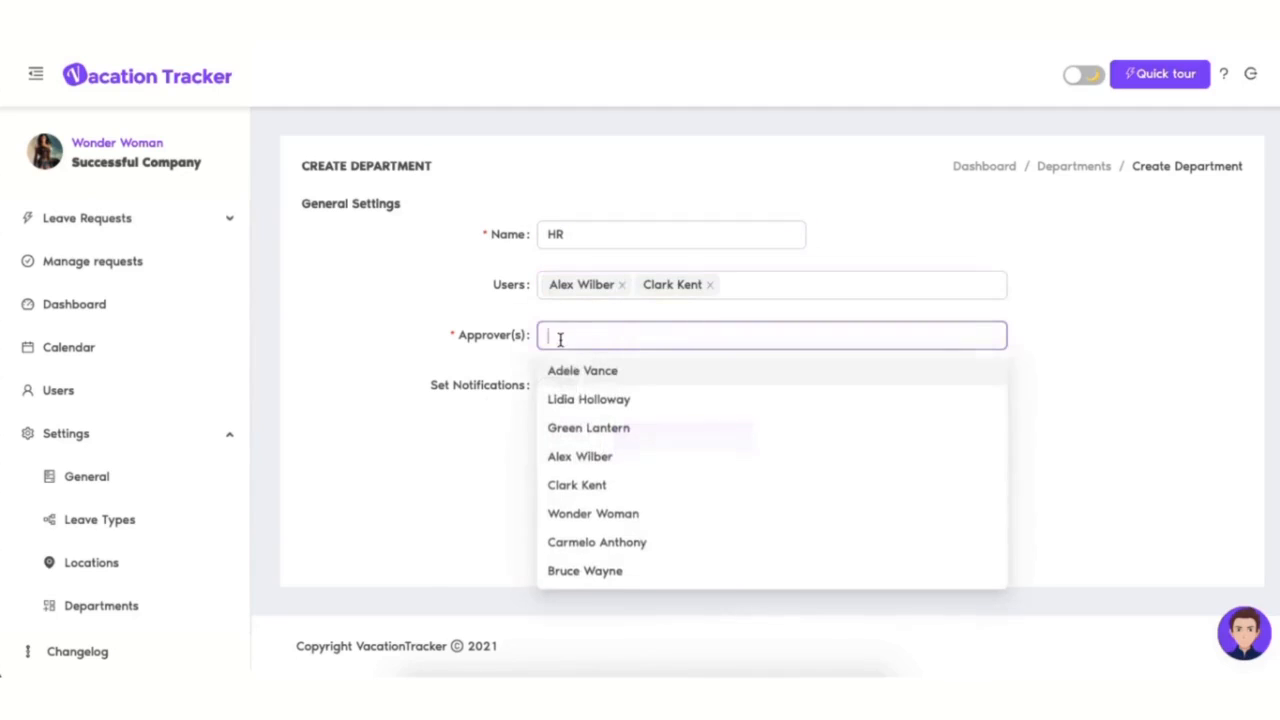
{"action": "left_click", "coordinate": [593, 487]}
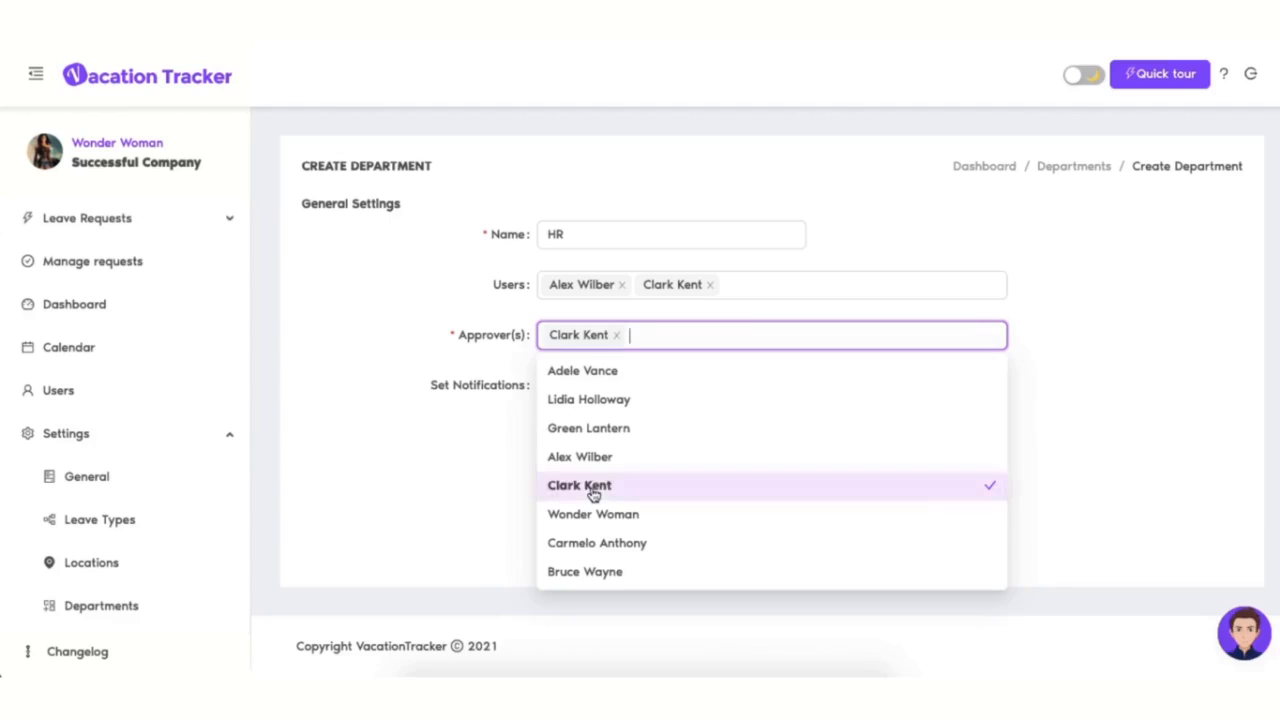
{"action": "left_click", "coordinate": [454, 437]}
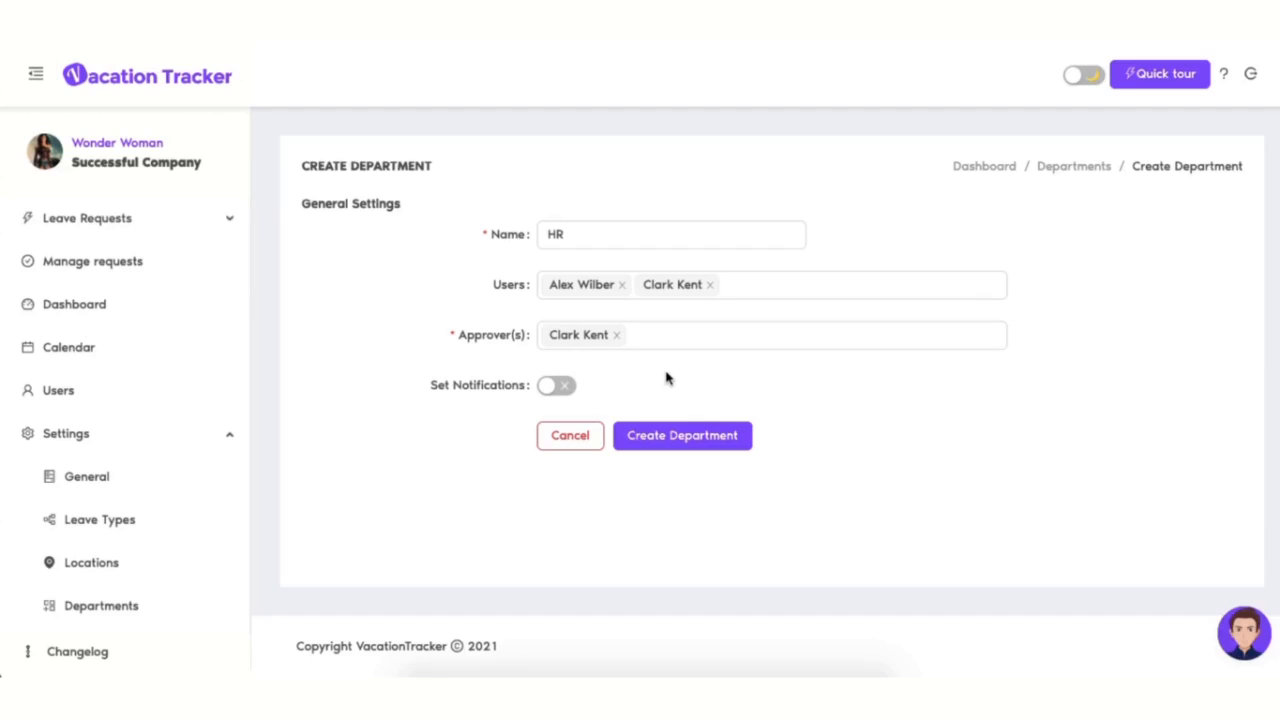
Step: Enable notifications for the HR department, using the General channel and the (GMT-10:00) Rarotonga time zone
{"action": "left_click", "coordinate": [565, 392]}
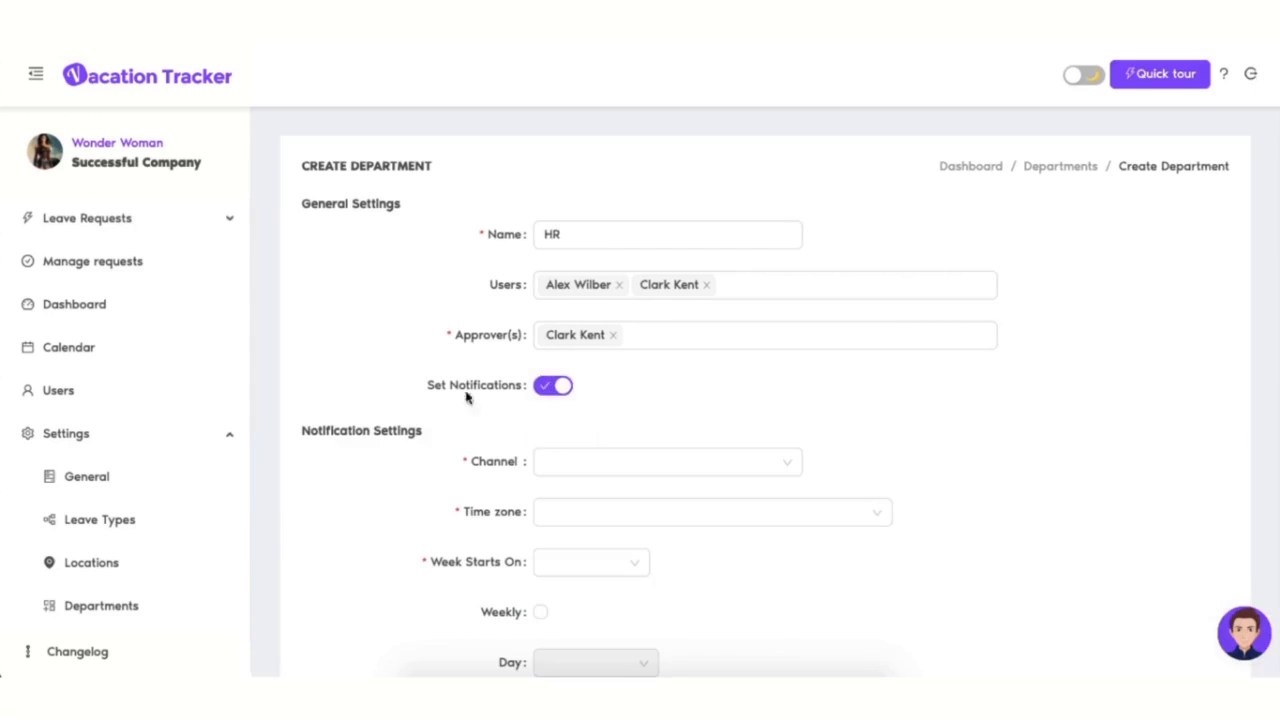
{"action": "left_click", "coordinate": [565, 460]}
{"action": "left_click", "coordinate": [578, 500]}
{"action": "left_click", "coordinate": [549, 512]}
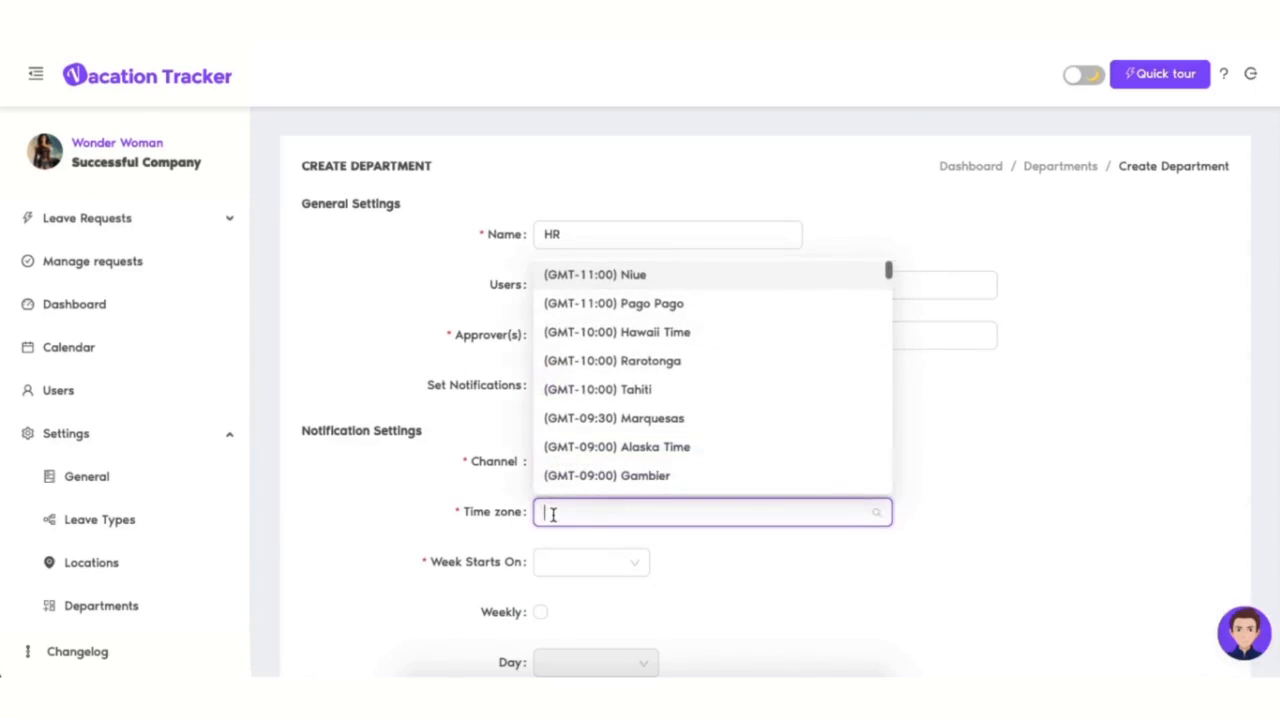
{"action": "left_click", "coordinate": [660, 361]}
Step: Set the notification week to start on Sunday and enable weekly notifications
{"action": "scroll", "coordinate": [401, 415], "scroll_direction": "down", "scroll_amount": 3}
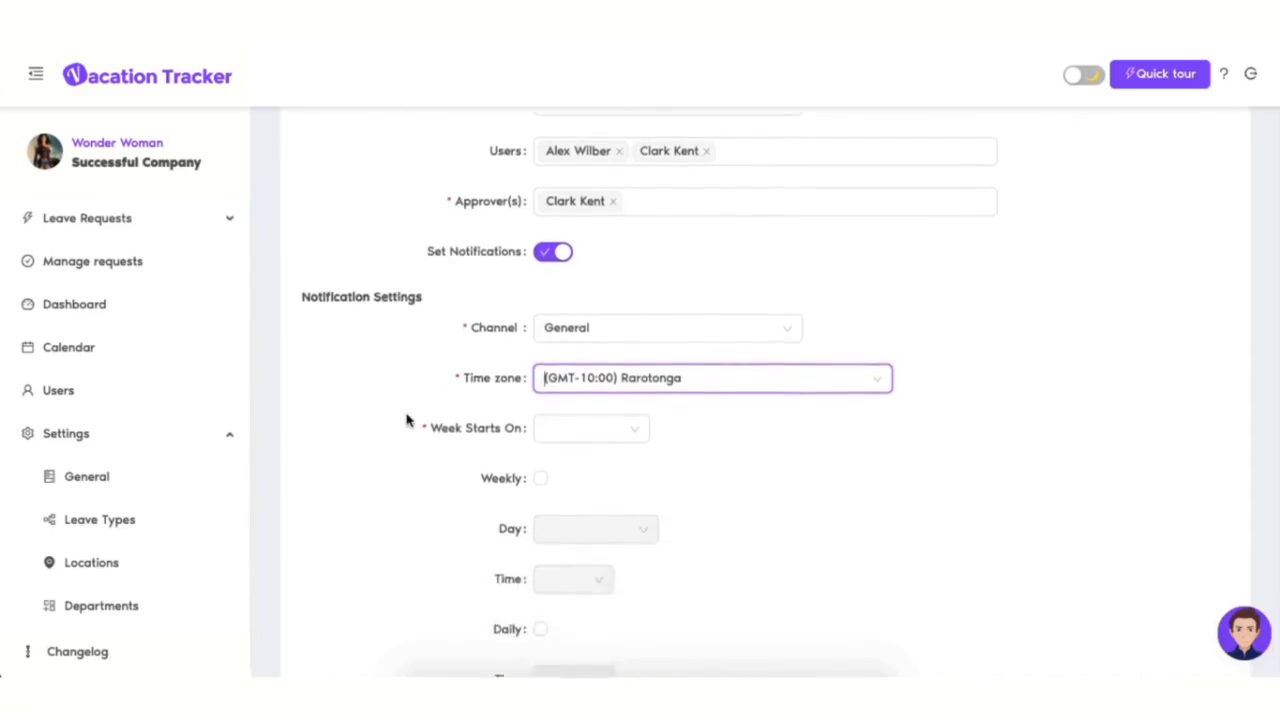
{"action": "left_click", "coordinate": [590, 234]}
{"action": "left_click", "coordinate": [583, 263]}
{"action": "left_click", "coordinate": [540, 281]}
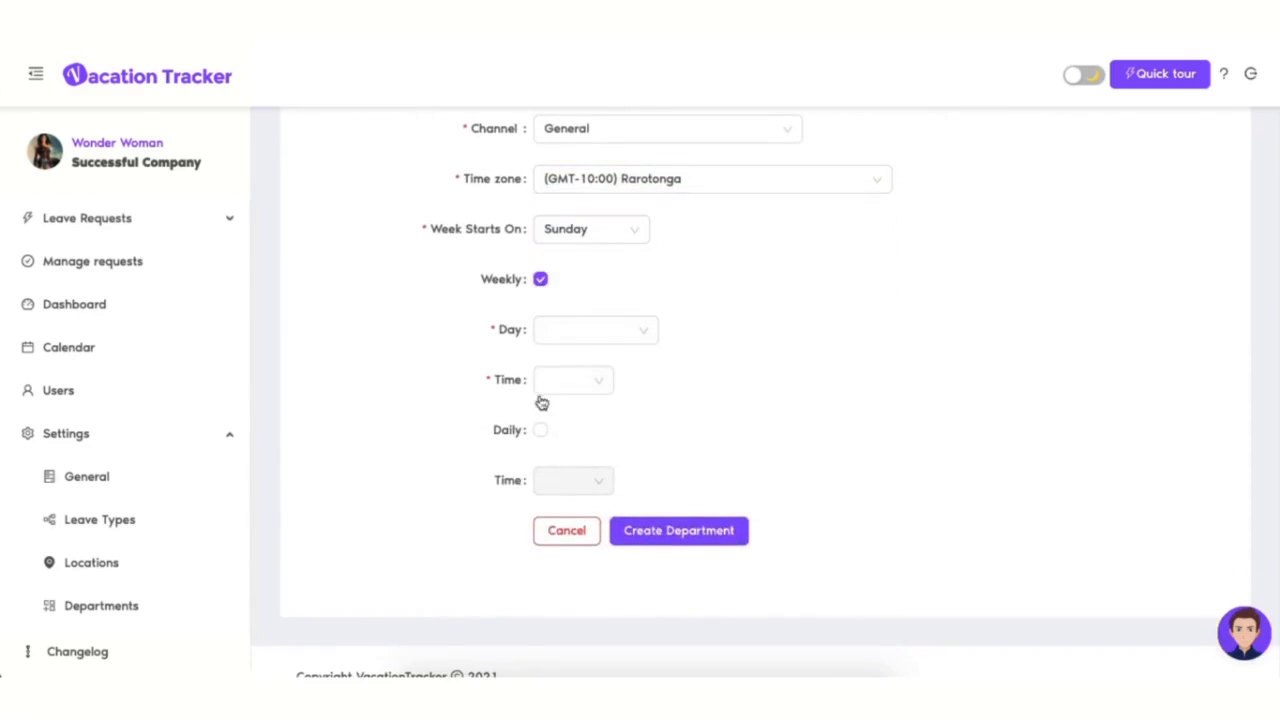
Step: Enable daily notifications for the HR department and schedule its weekly notifications for Sunday at 11:00
{"action": "left_click", "coordinate": [540, 430]}
{"action": "left_click", "coordinate": [567, 333]}
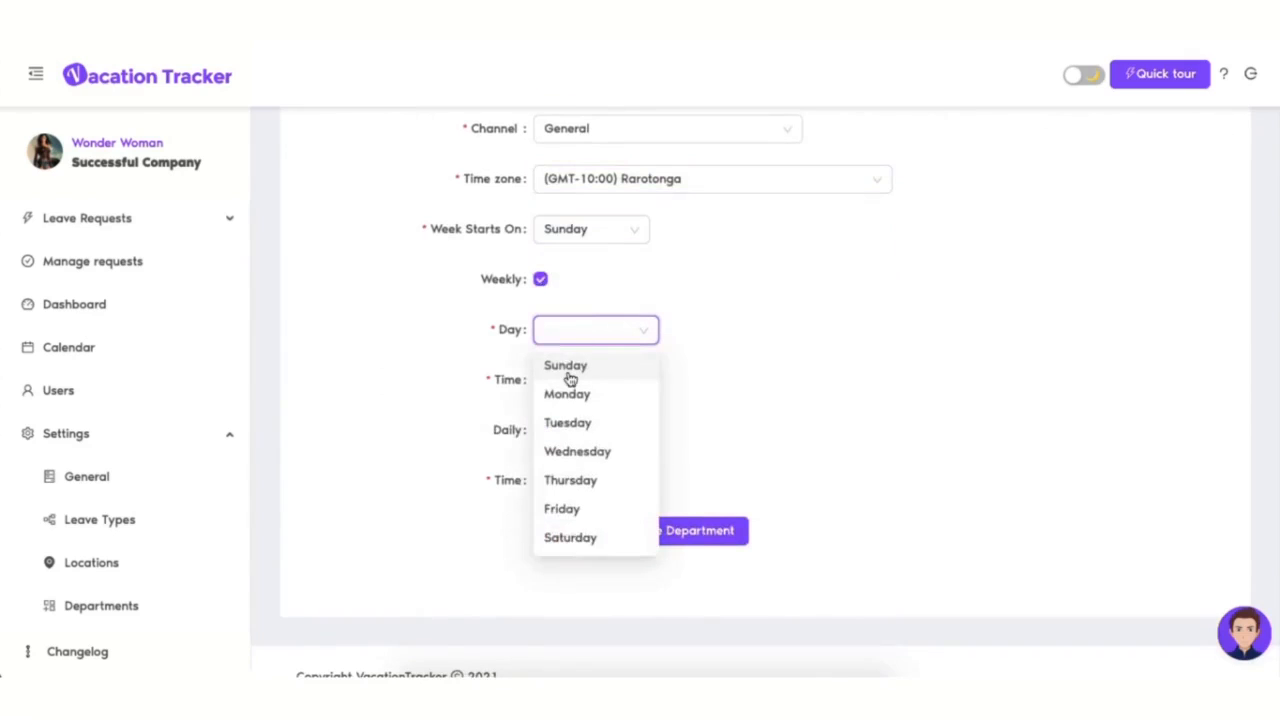
{"action": "left_click", "coordinate": [568, 372]}
{"action": "left_click", "coordinate": [571, 384]}
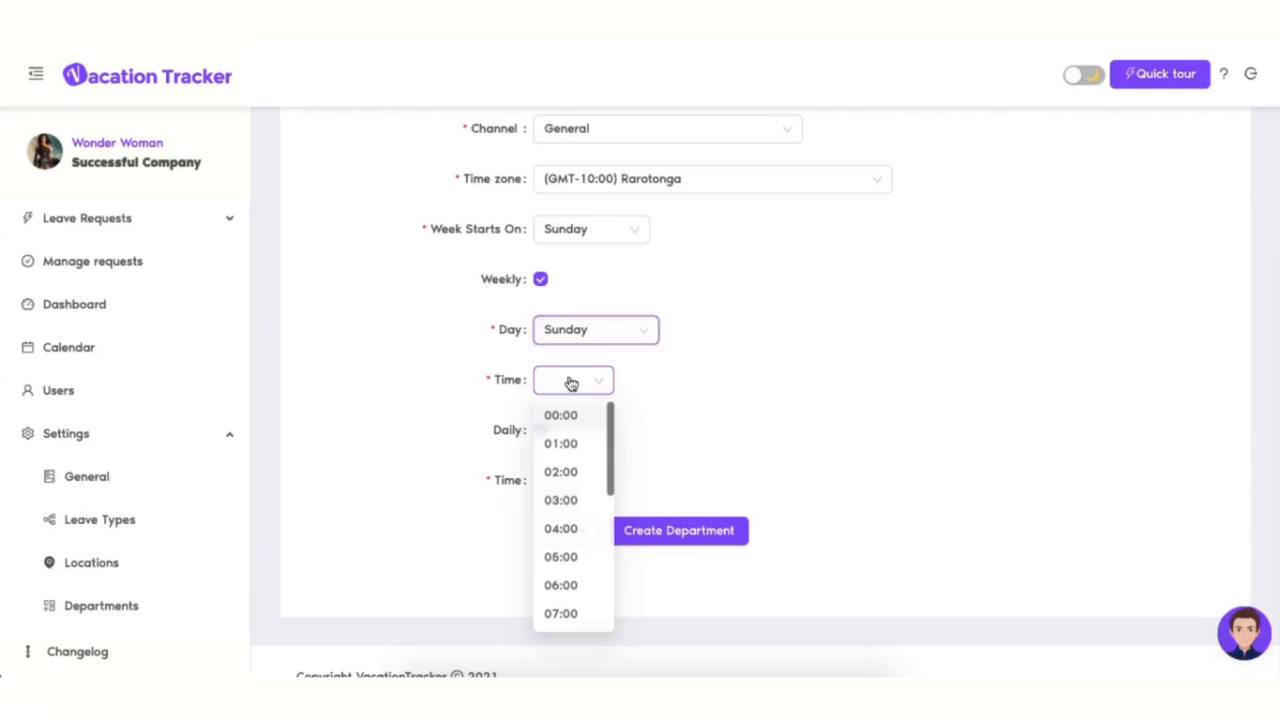
{"action": "scroll", "coordinate": [577, 609], "scroll_direction": "down", "scroll_amount": 3}
{"action": "left_click", "coordinate": [575, 572]}
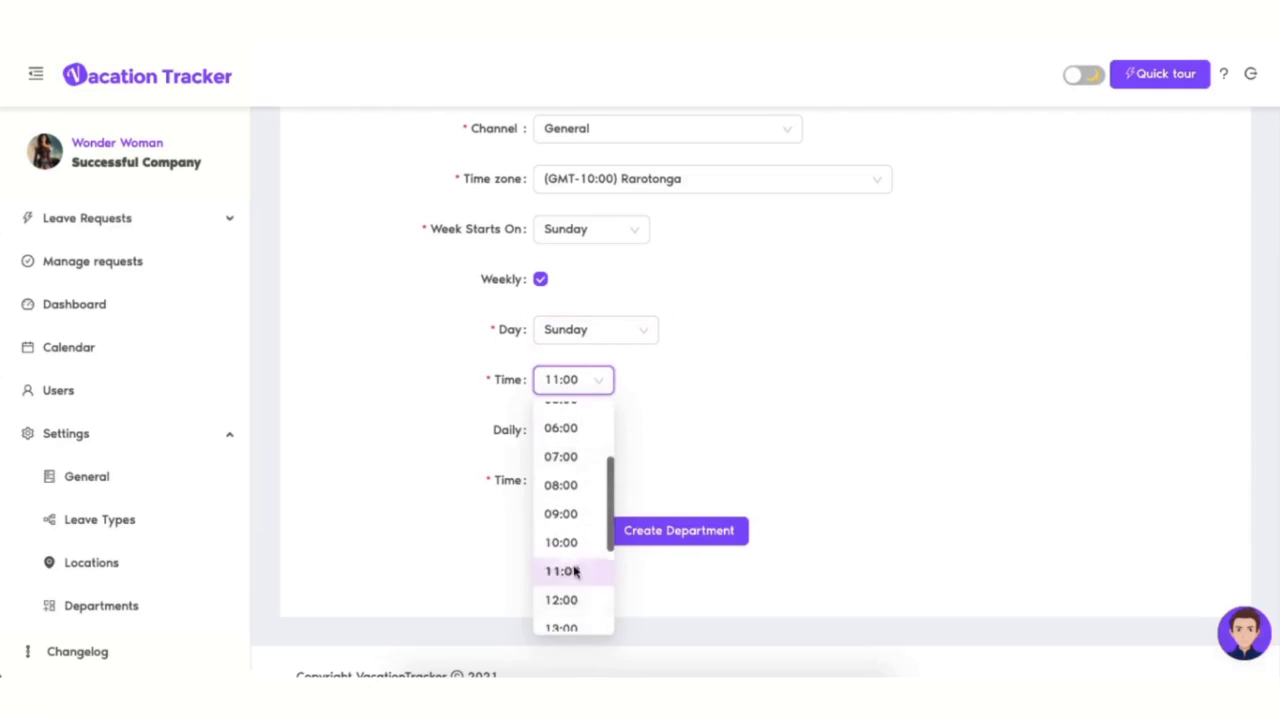
Step: Set the HR department's daily notification time to 05:00 and create the department
{"action": "left_click", "coordinate": [565, 486]}
{"action": "left_click", "coordinate": [576, 387]}
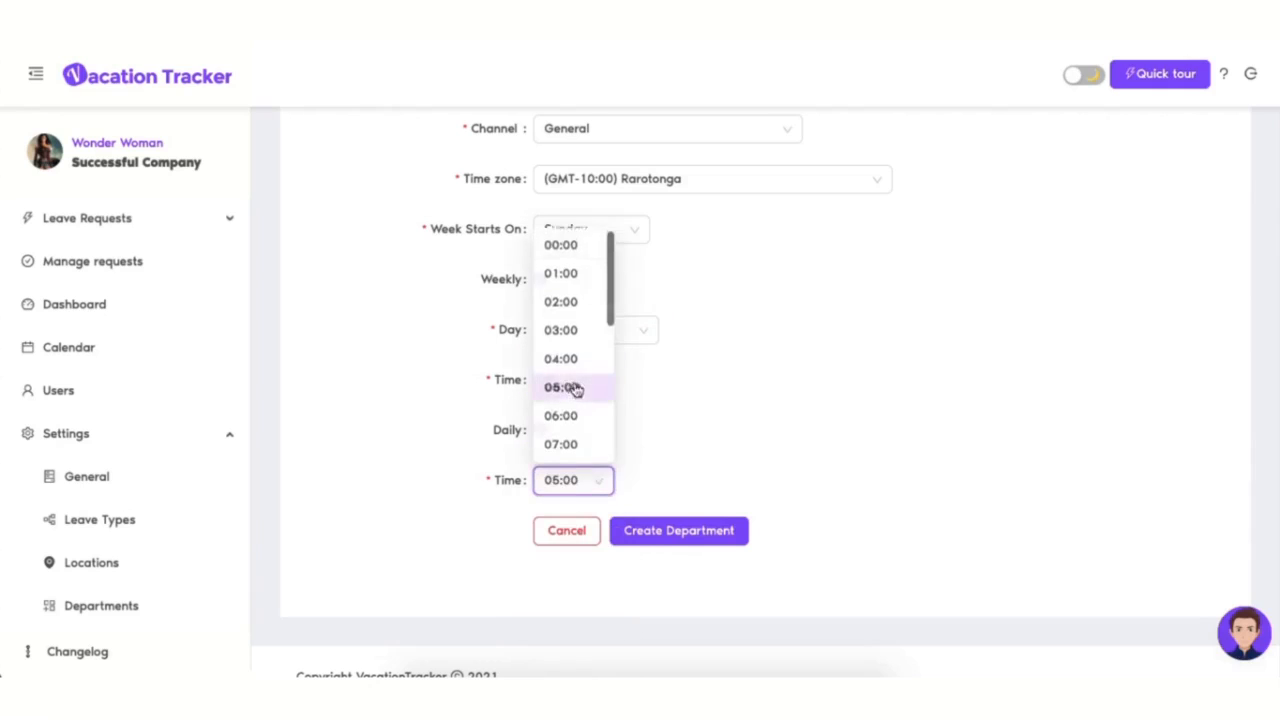
{"action": "left_click", "coordinate": [668, 537]}
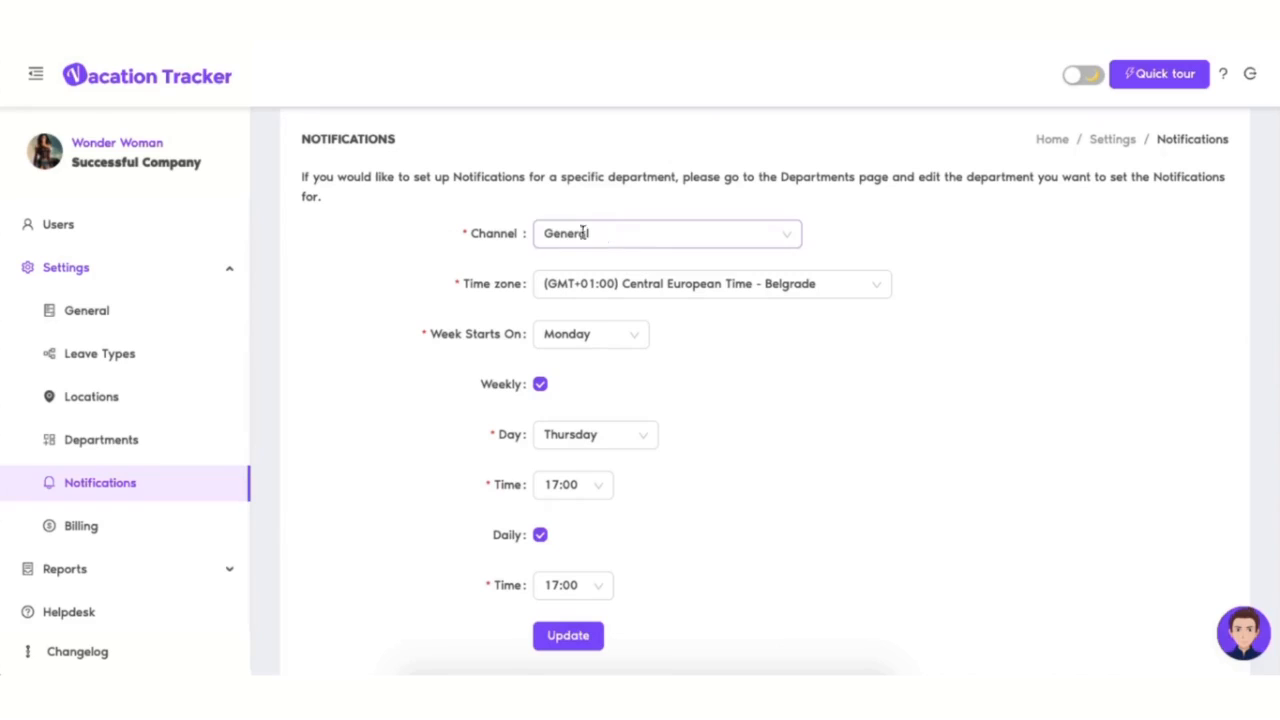
Step: Set the company-wide notifications to the General channel, the (GMT+01:00) Amsterdam time zone and a week starting on Sunday
{"action": "left_click", "coordinate": [616, 236]}
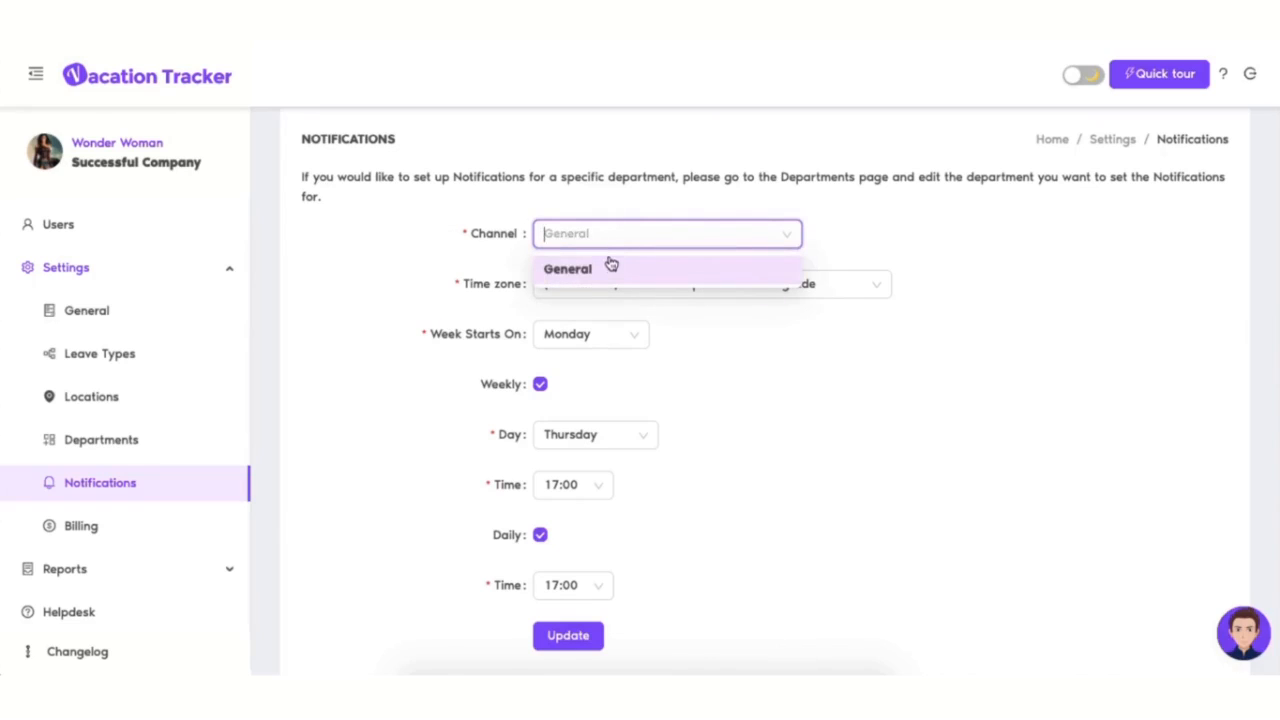
{"action": "left_click", "coordinate": [614, 273]}
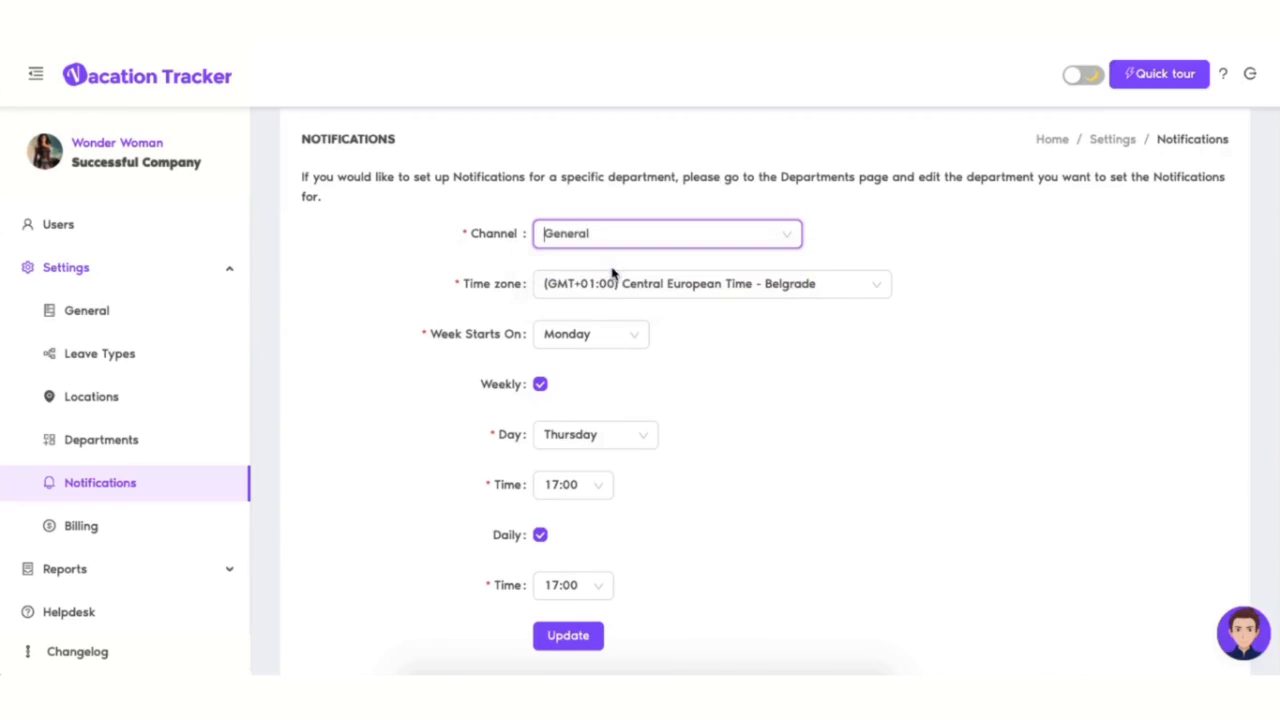
{"action": "left_click", "coordinate": [704, 284]}
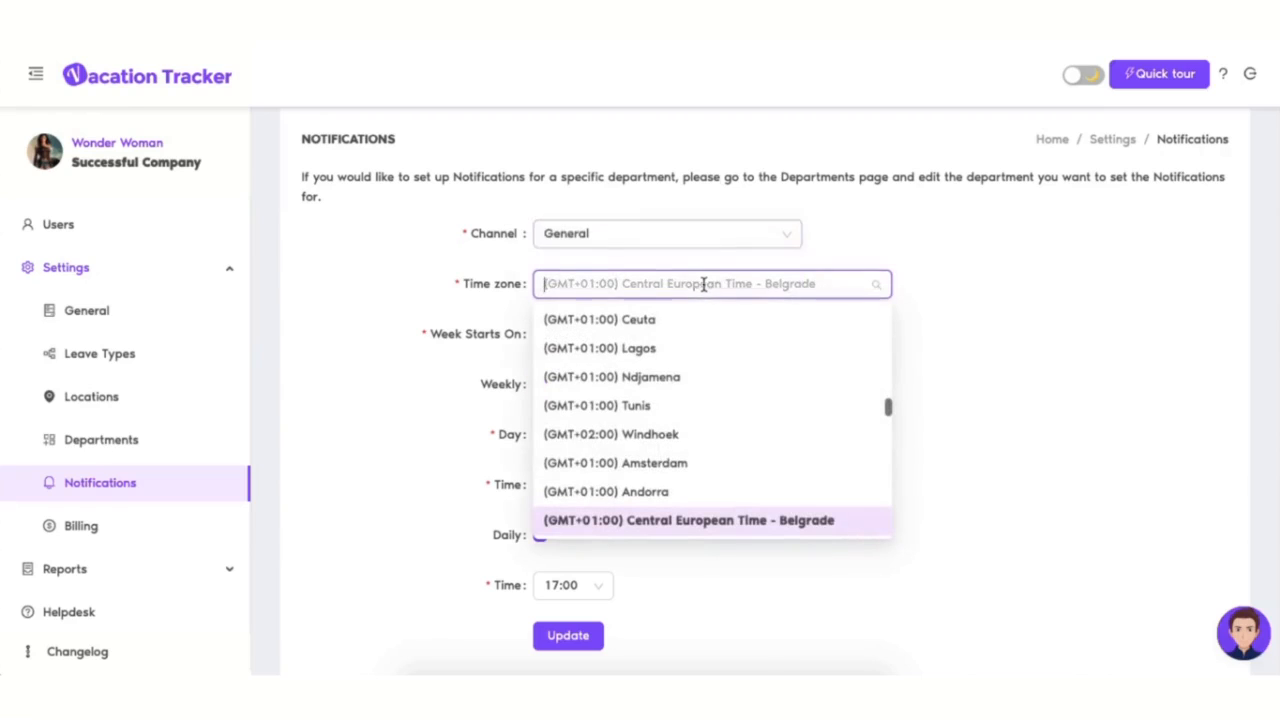
{"action": "left_click", "coordinate": [701, 465]}
{"action": "left_click", "coordinate": [636, 341]}
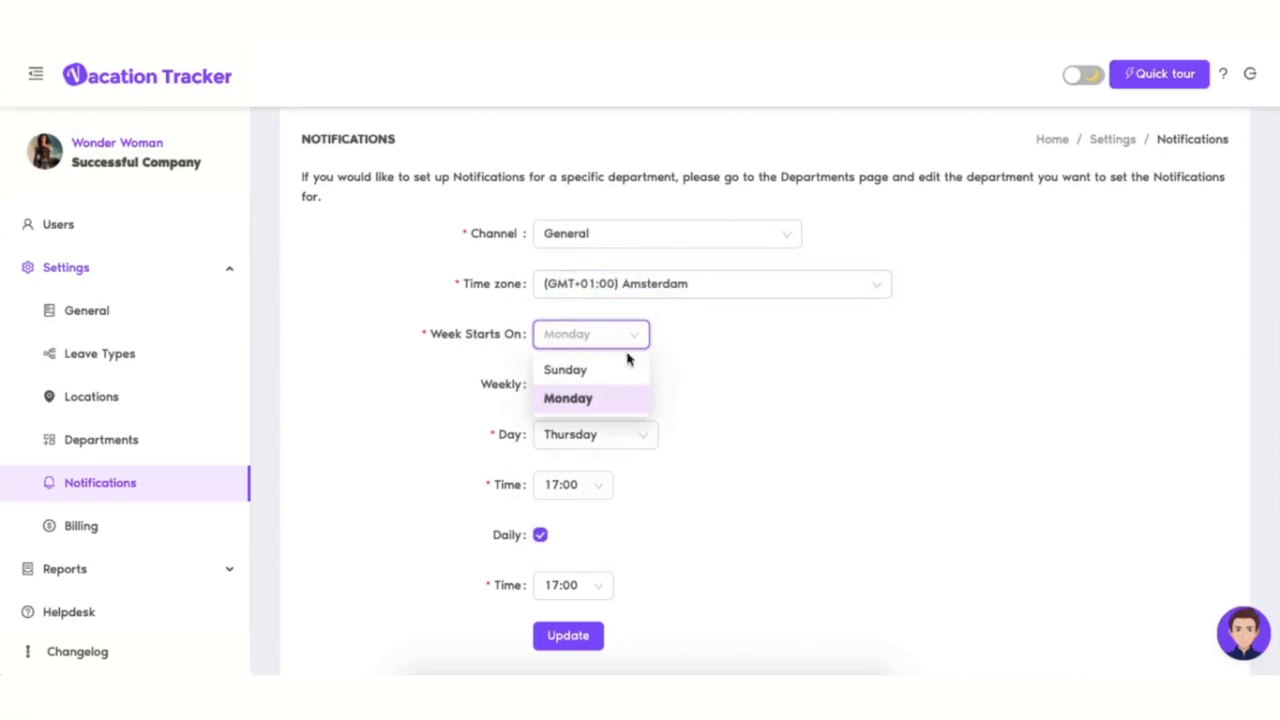
{"action": "left_click", "coordinate": [618, 372]}
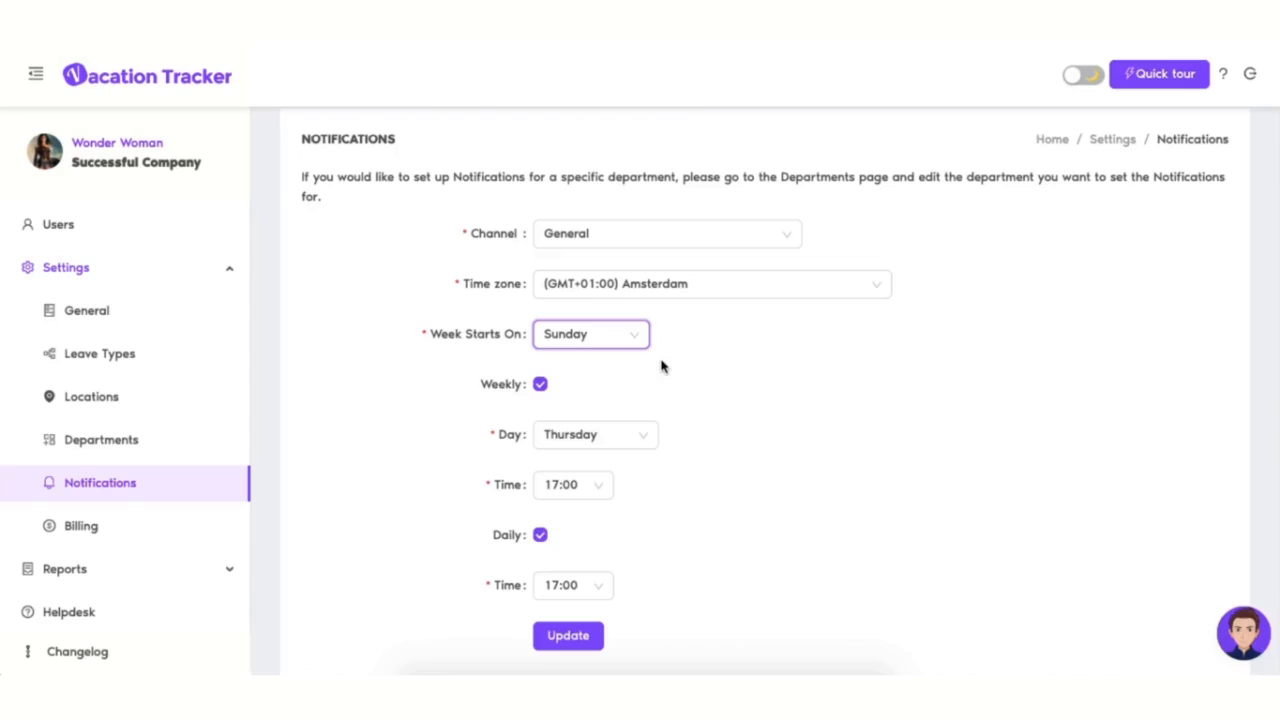
Step: Turn off daily notifications and schedule the company-wide weekly notifications for Wednesday at 16:00
{"action": "left_click", "coordinate": [541, 387]}
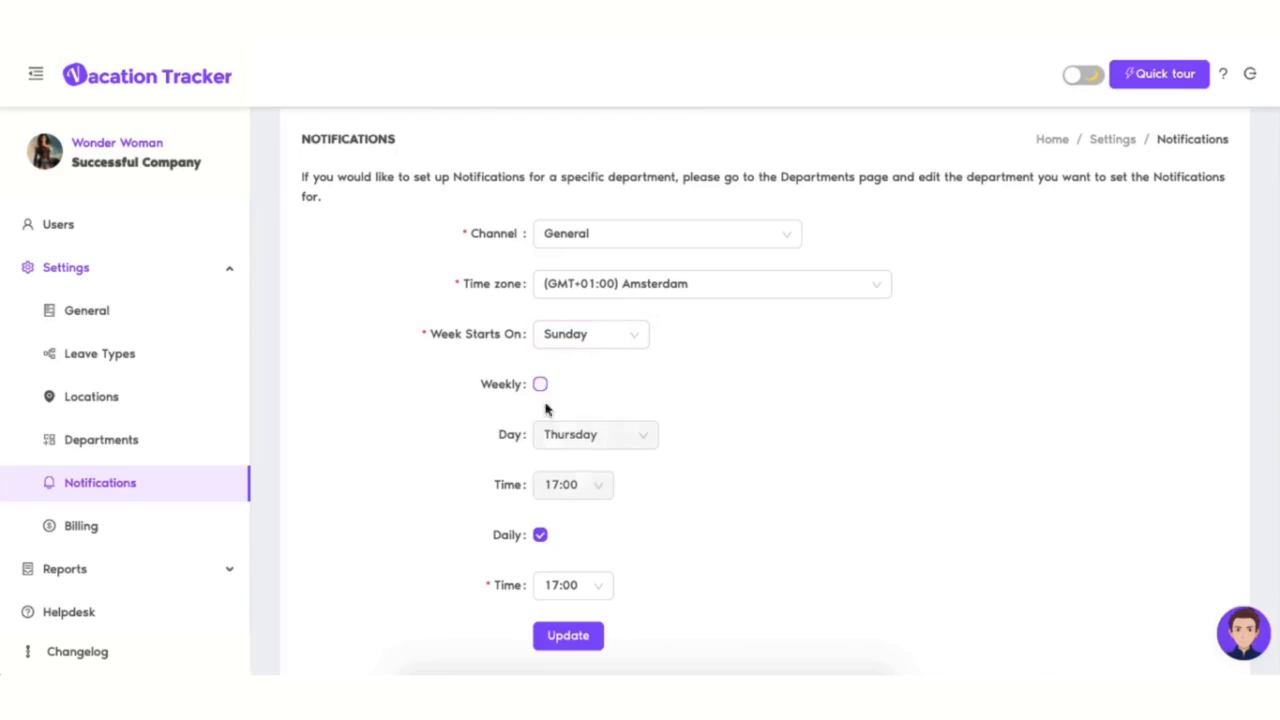
{"action": "left_click", "coordinate": [540, 535]}
{"action": "left_click", "coordinate": [541, 386]}
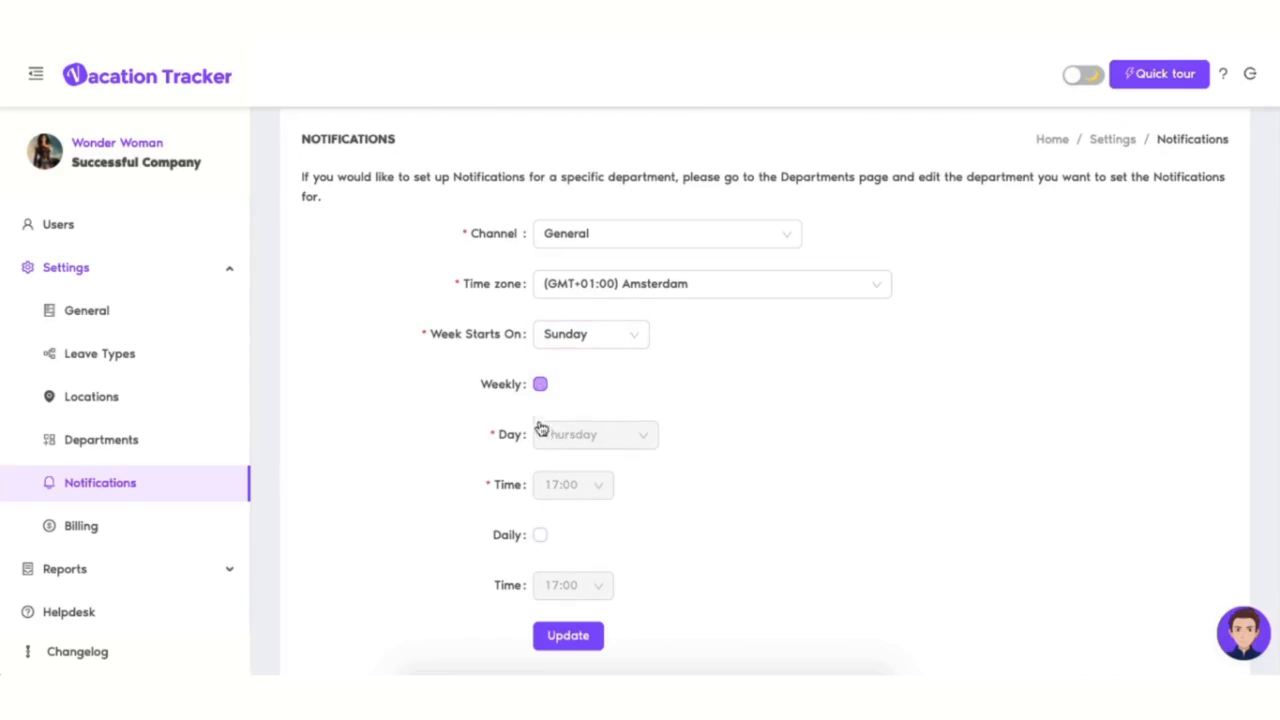
{"action": "left_click", "coordinate": [569, 436]}
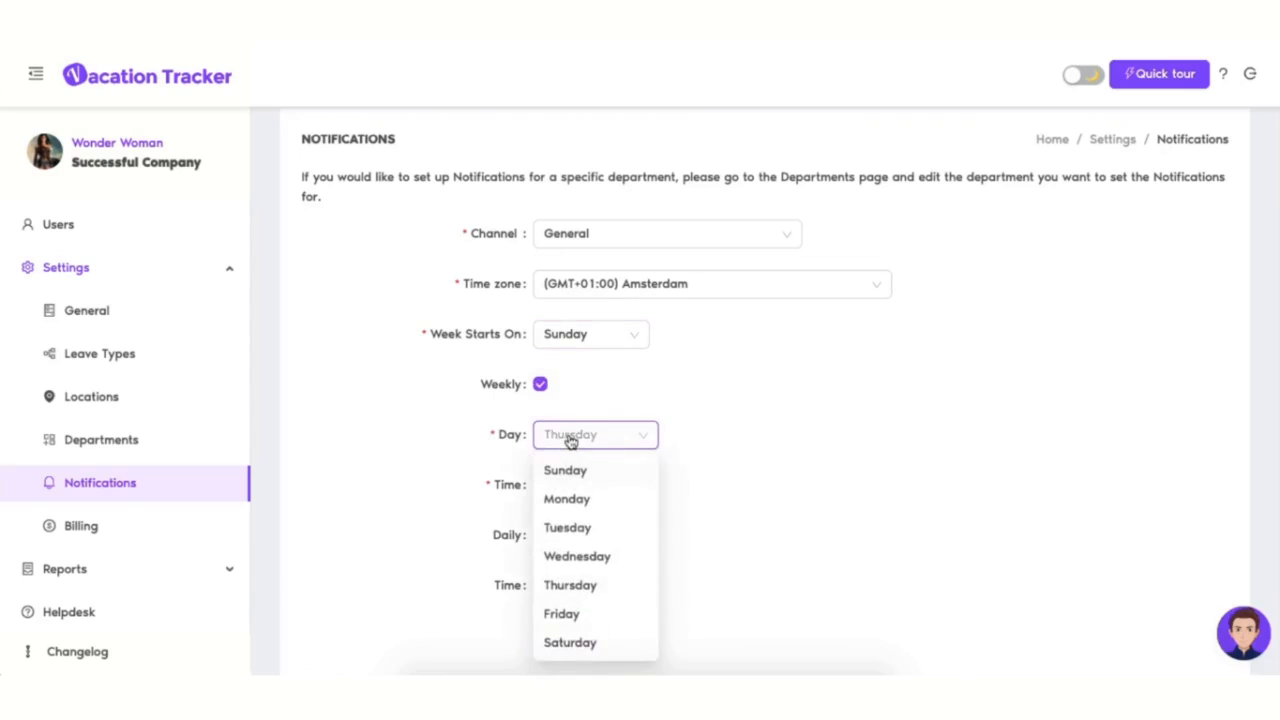
{"action": "left_click", "coordinate": [585, 553]}
{"action": "left_click", "coordinate": [574, 487]}
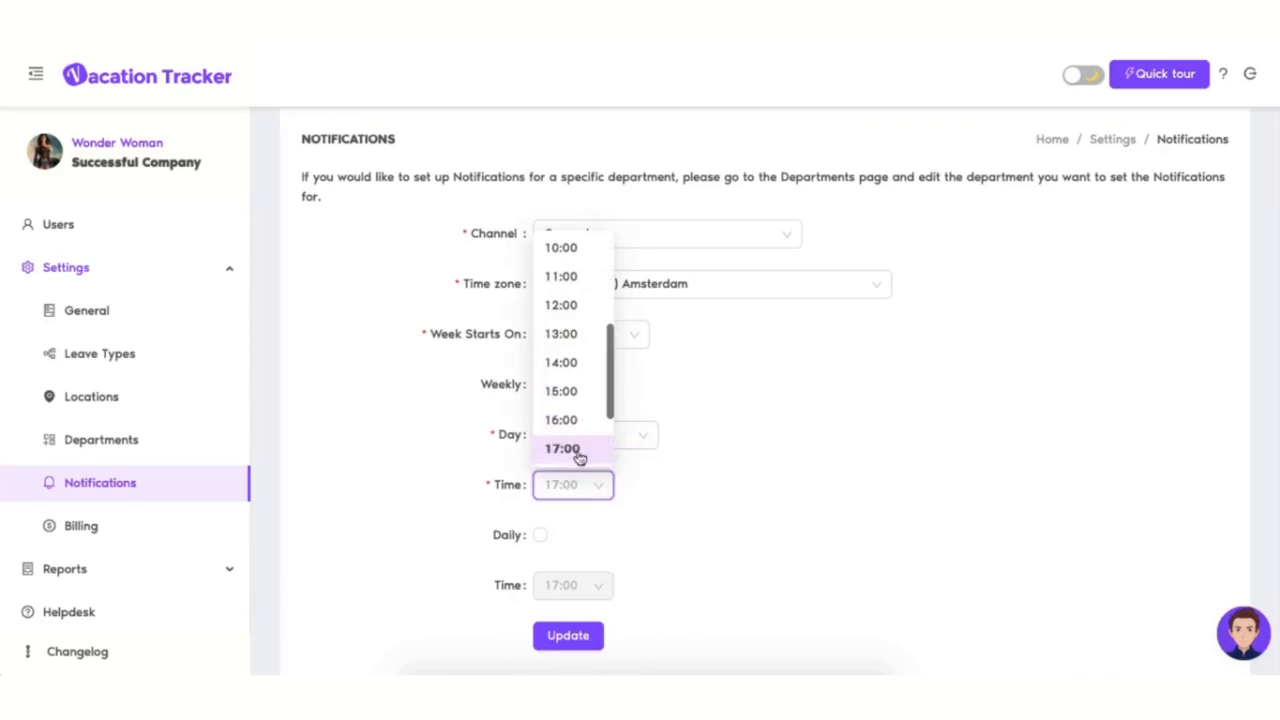
{"action": "left_click", "coordinate": [581, 419]}
Step: Re-enable daily notifications at 16:00 and save the company-wide notification settings
{"action": "left_click", "coordinate": [540, 535]}
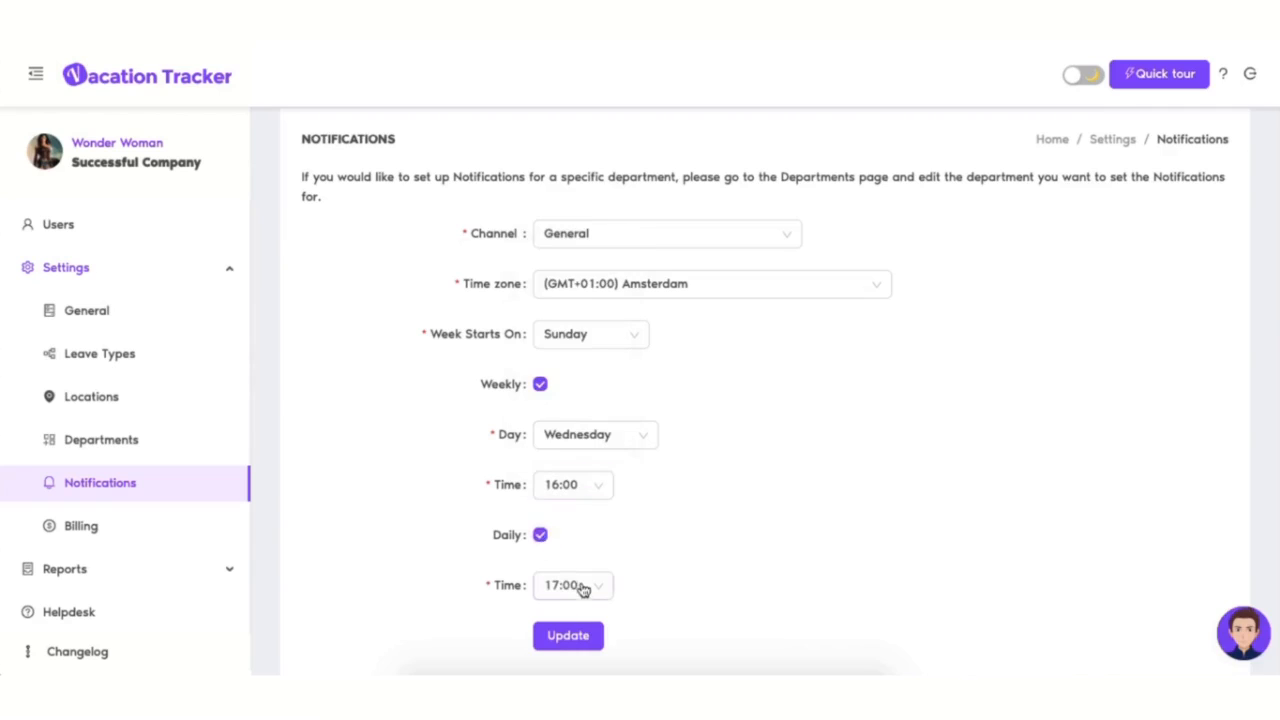
{"action": "left_click", "coordinate": [583, 588]}
{"action": "left_click", "coordinate": [572, 522]}
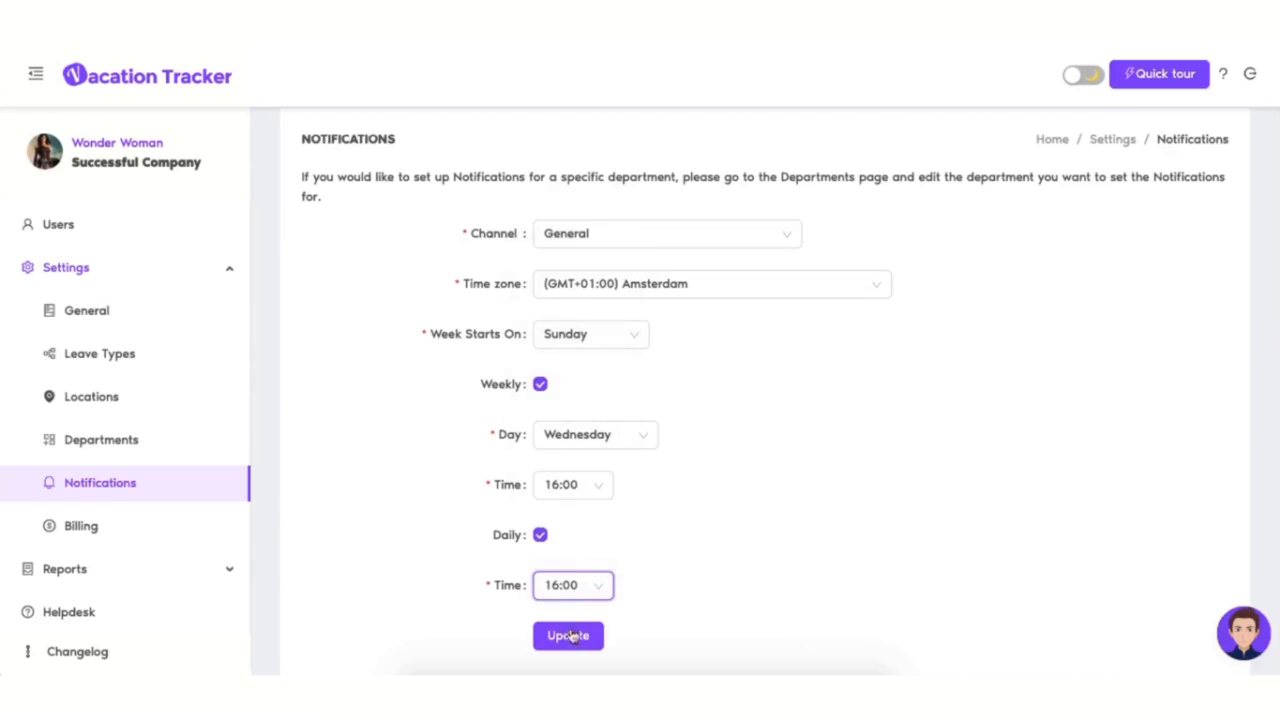
{"action": "left_click", "coordinate": [572, 637]}
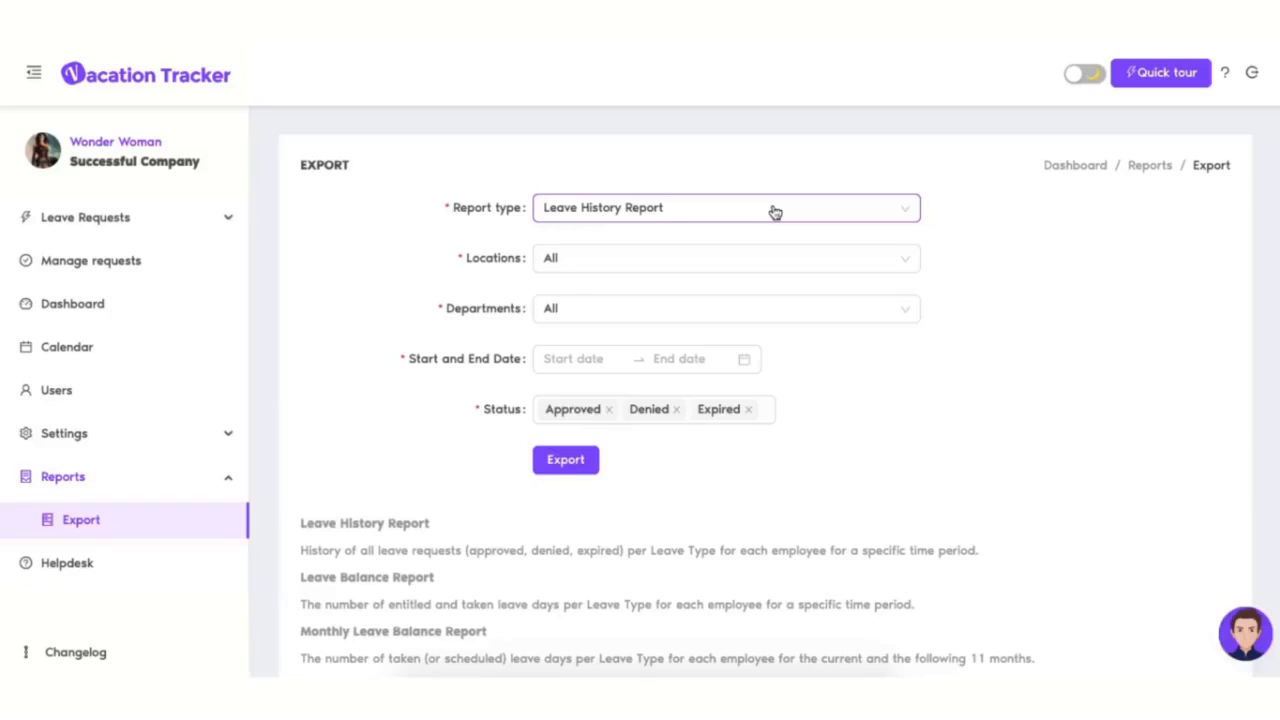
Step: Set up a Leave History Report export for Default Location and the Development department
{"action": "left_click", "coordinate": [775, 212]}
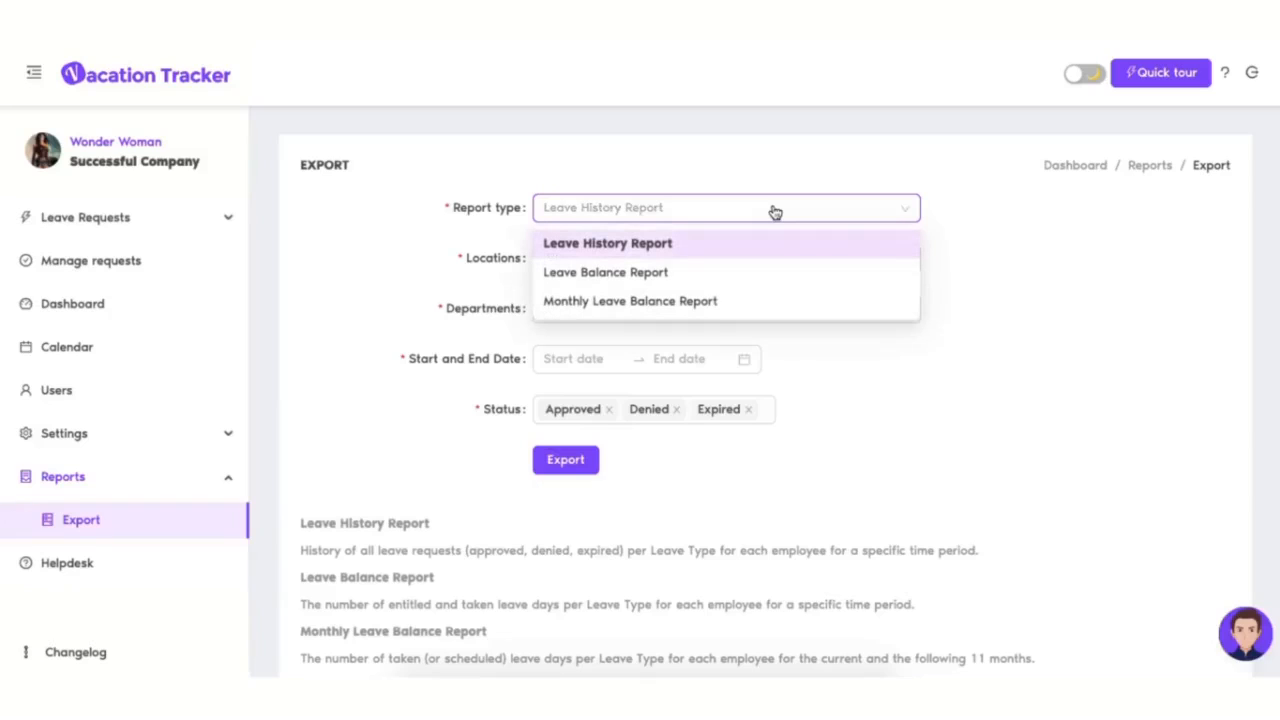
{"action": "left_click", "coordinate": [713, 249]}
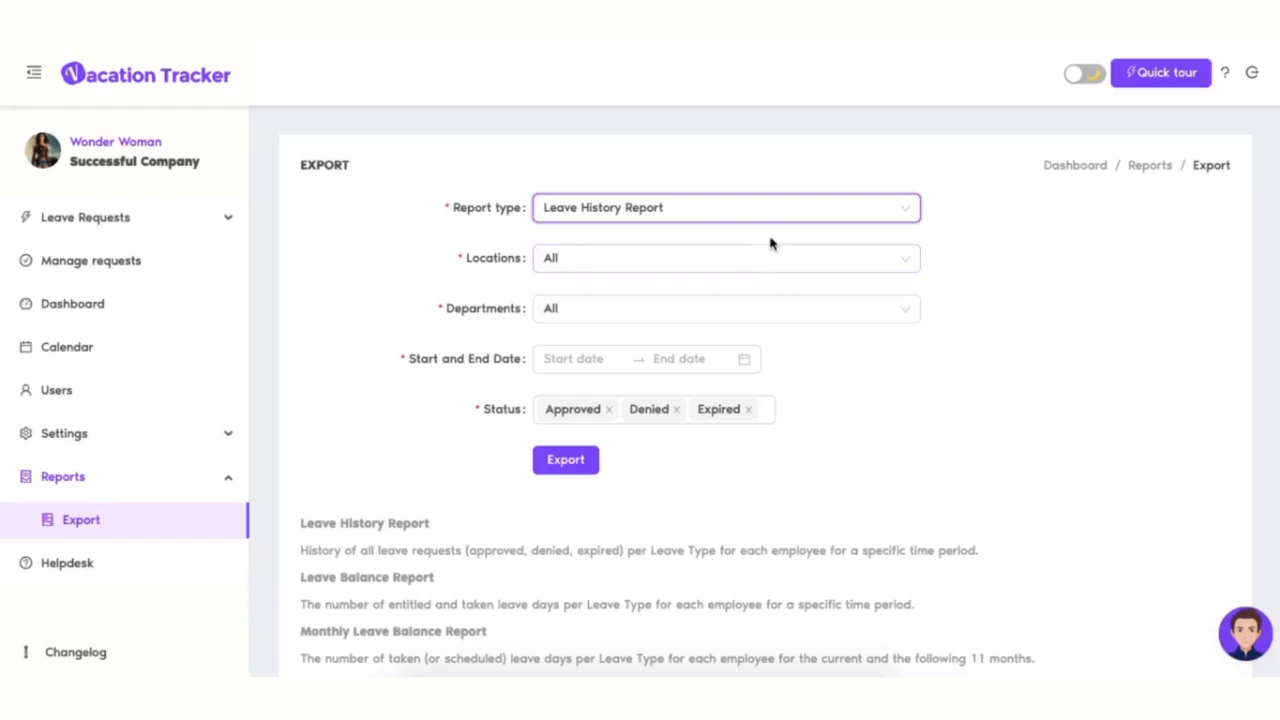
{"action": "left_click", "coordinate": [705, 268]}
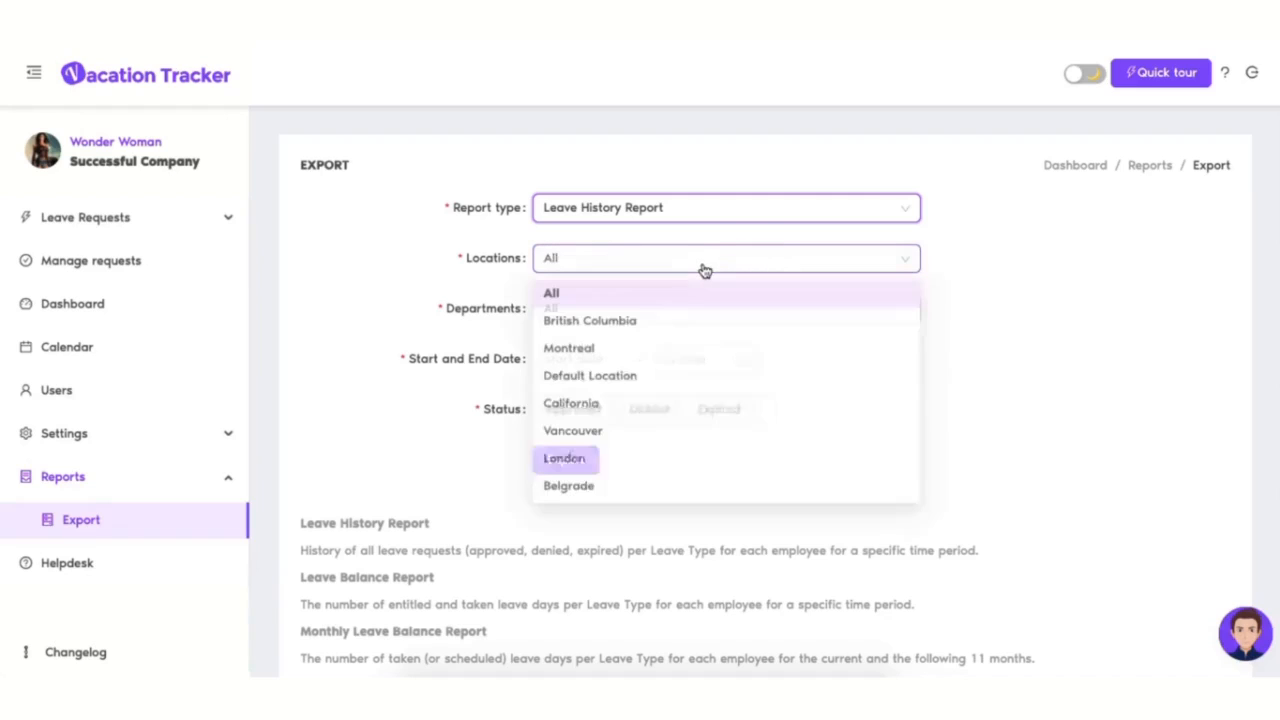
{"action": "left_click", "coordinate": [677, 381]}
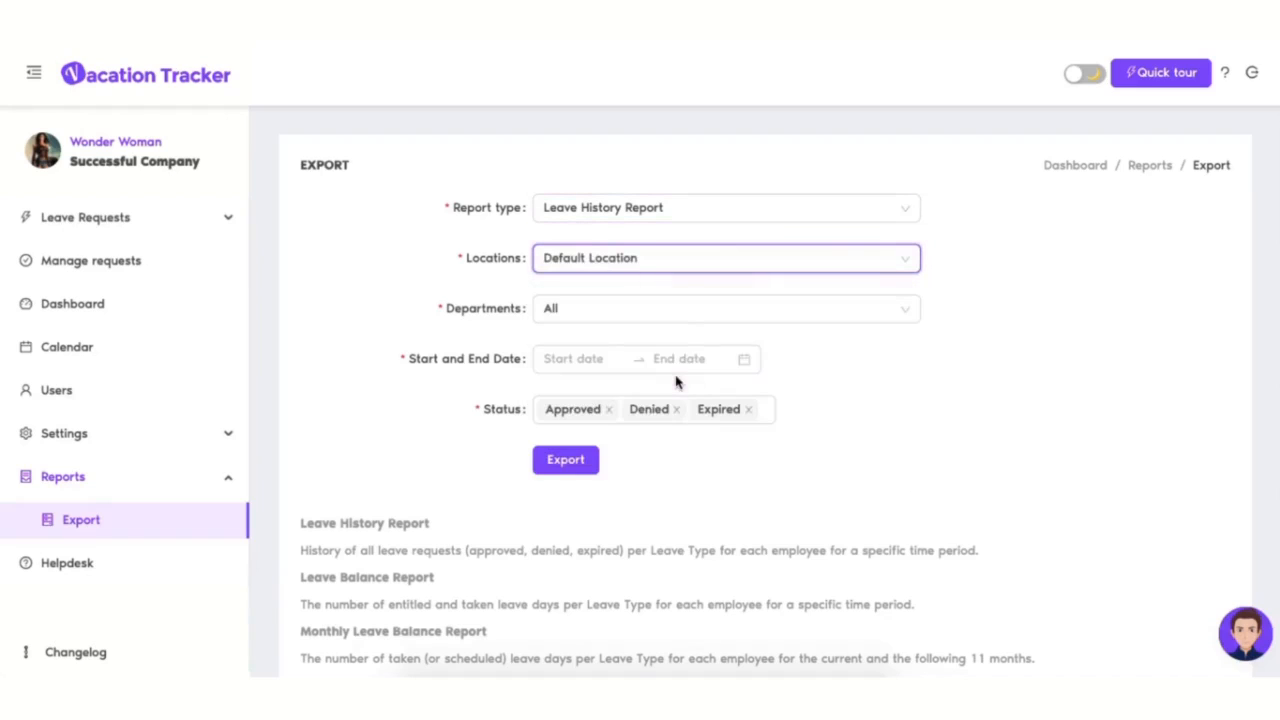
{"action": "left_click", "coordinate": [685, 318]}
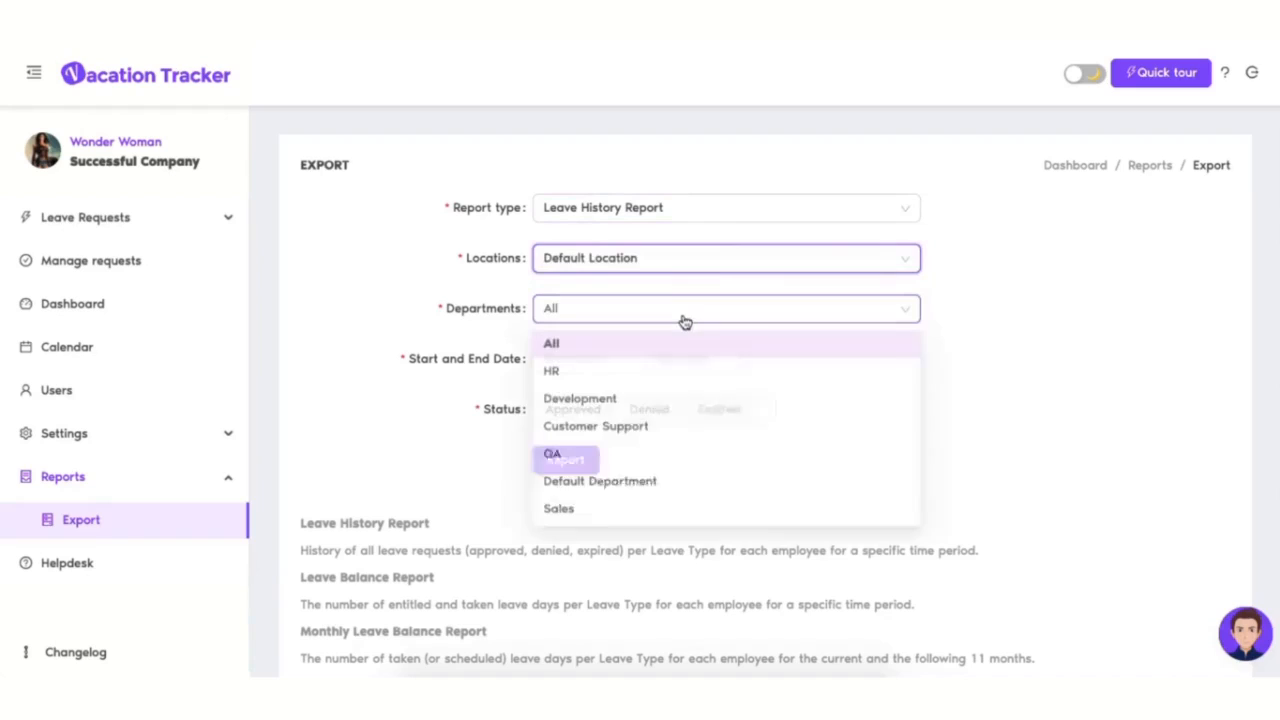
{"action": "left_click", "coordinate": [665, 405]}
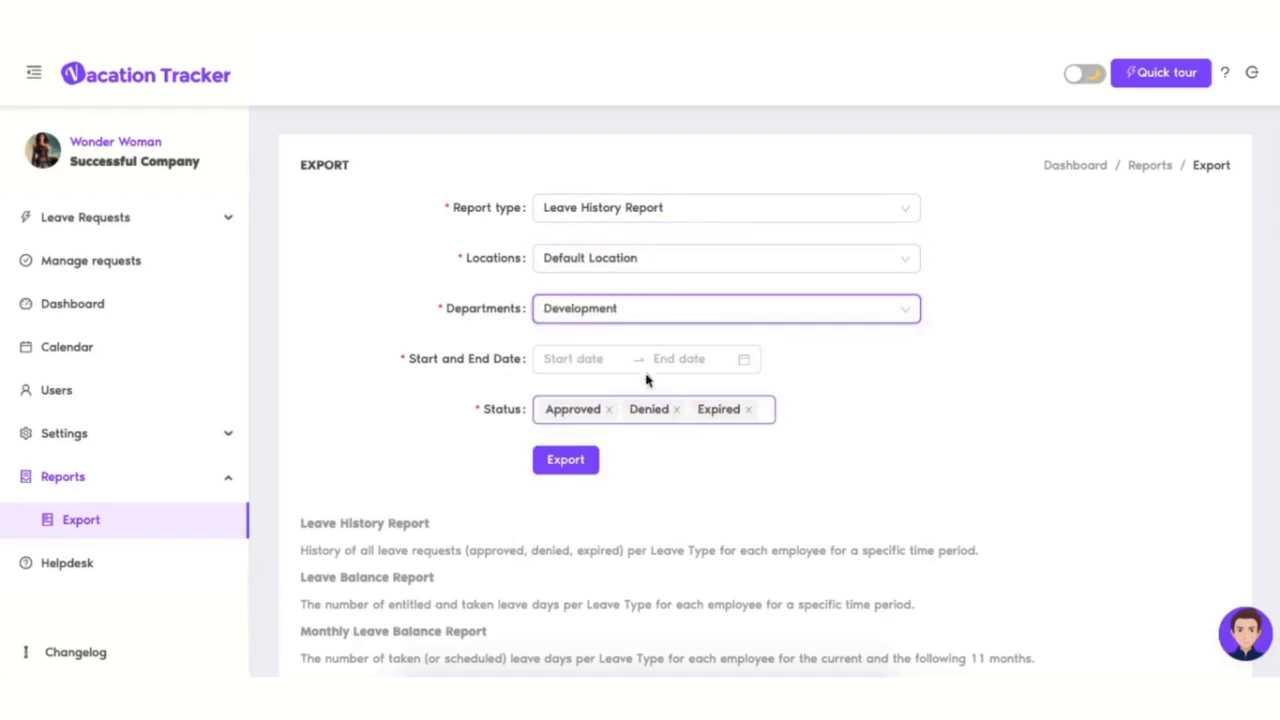
Step: Set the report's date range to 2021-03-01 through 2021-03-05 and export the Leave History Report
{"action": "left_click", "coordinate": [573, 359]}
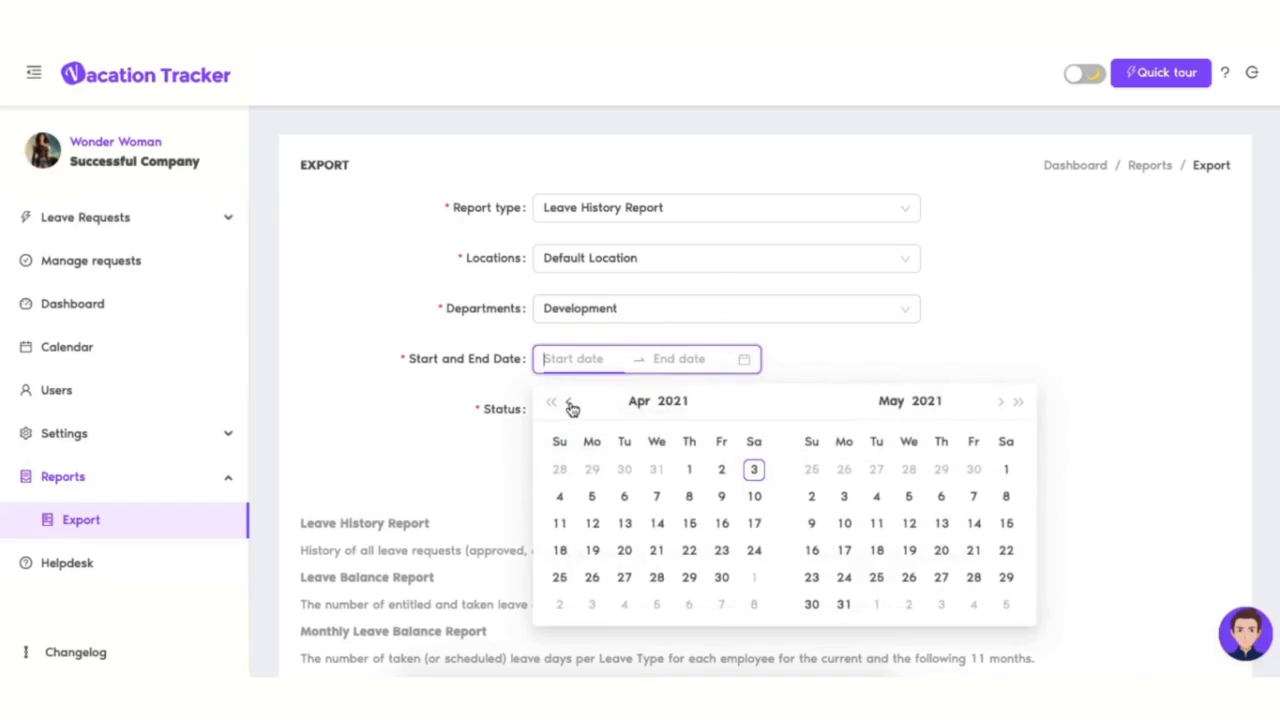
{"action": "left_click", "coordinate": [569, 402]}
{"action": "left_click", "coordinate": [591, 472]}
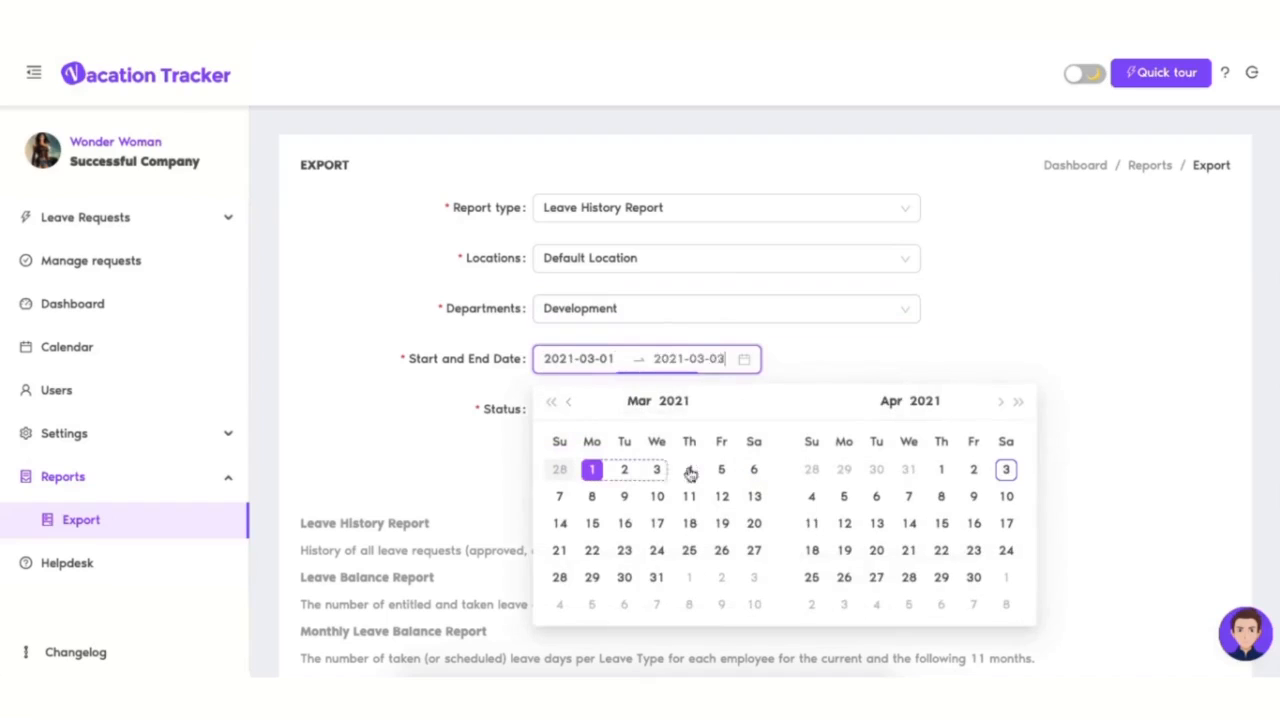
{"action": "left_click", "coordinate": [721, 471]}
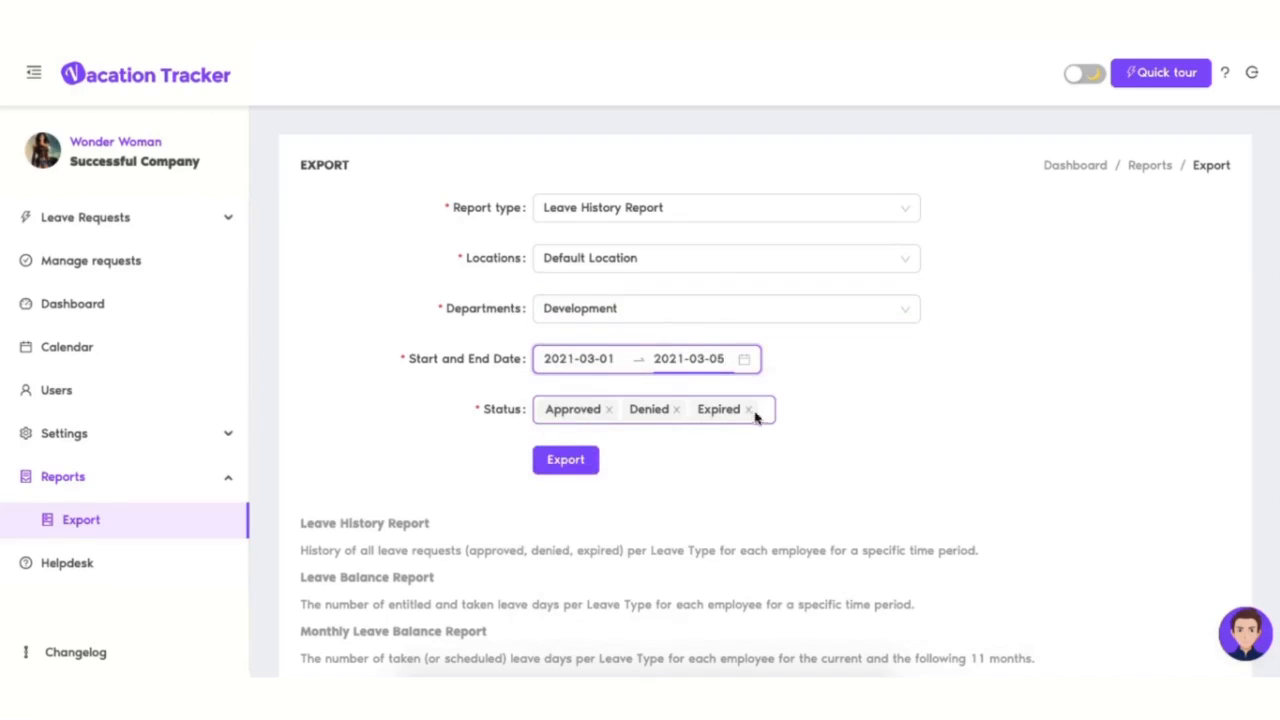
{"action": "left_click", "coordinate": [570, 463]}
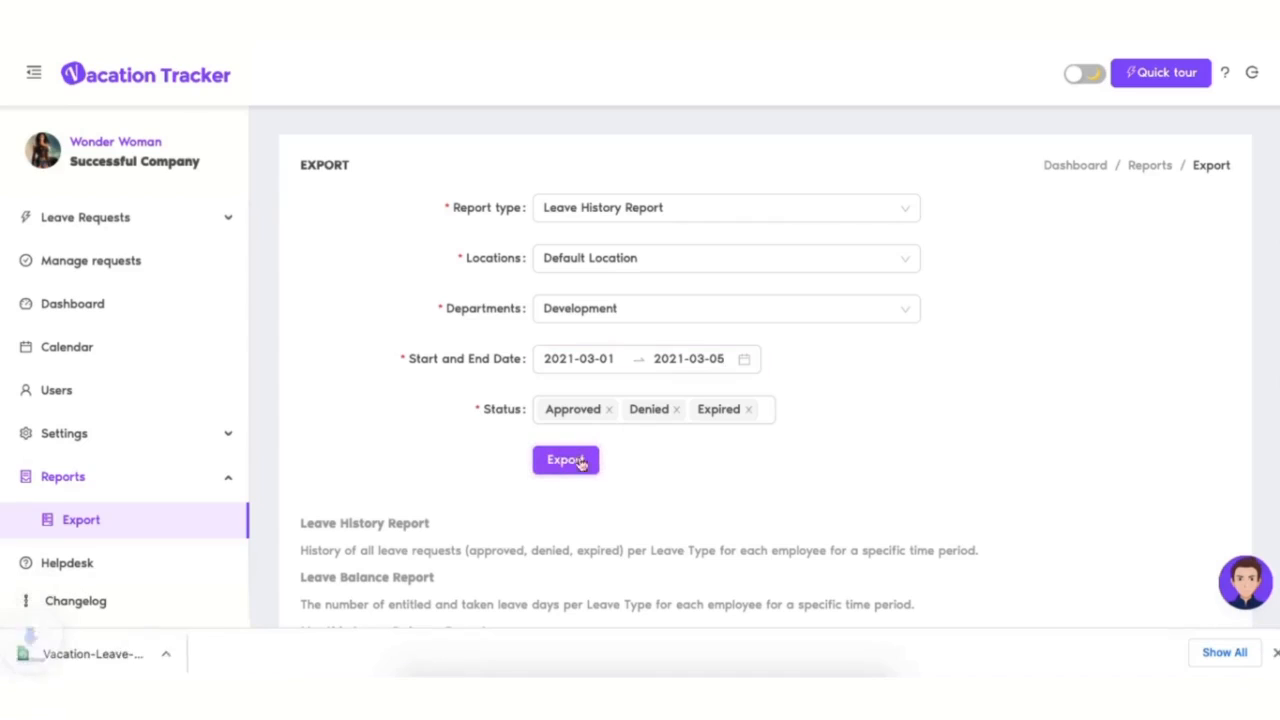
Step: Change the export to a Leave Balance Report for the Montreal location and the HR department
{"action": "left_click", "coordinate": [720, 212]}
{"action": "left_click", "coordinate": [676, 280]}
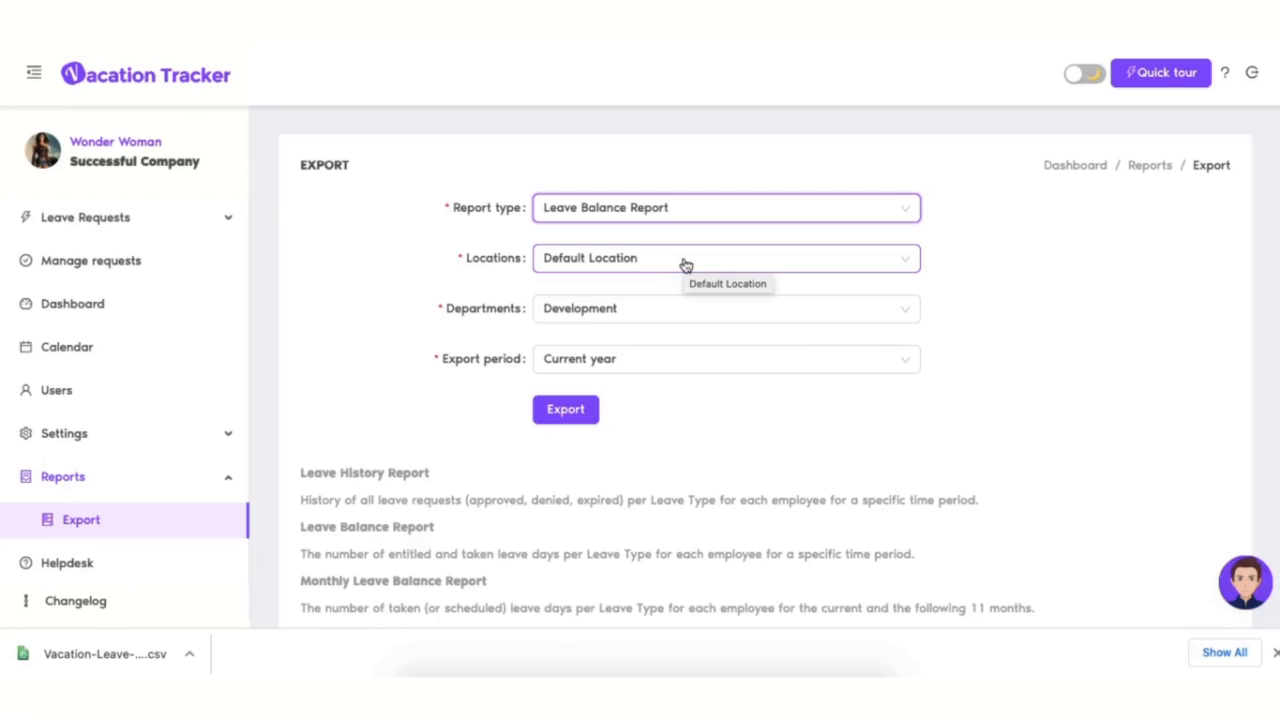
{"action": "left_click", "coordinate": [685, 265]}
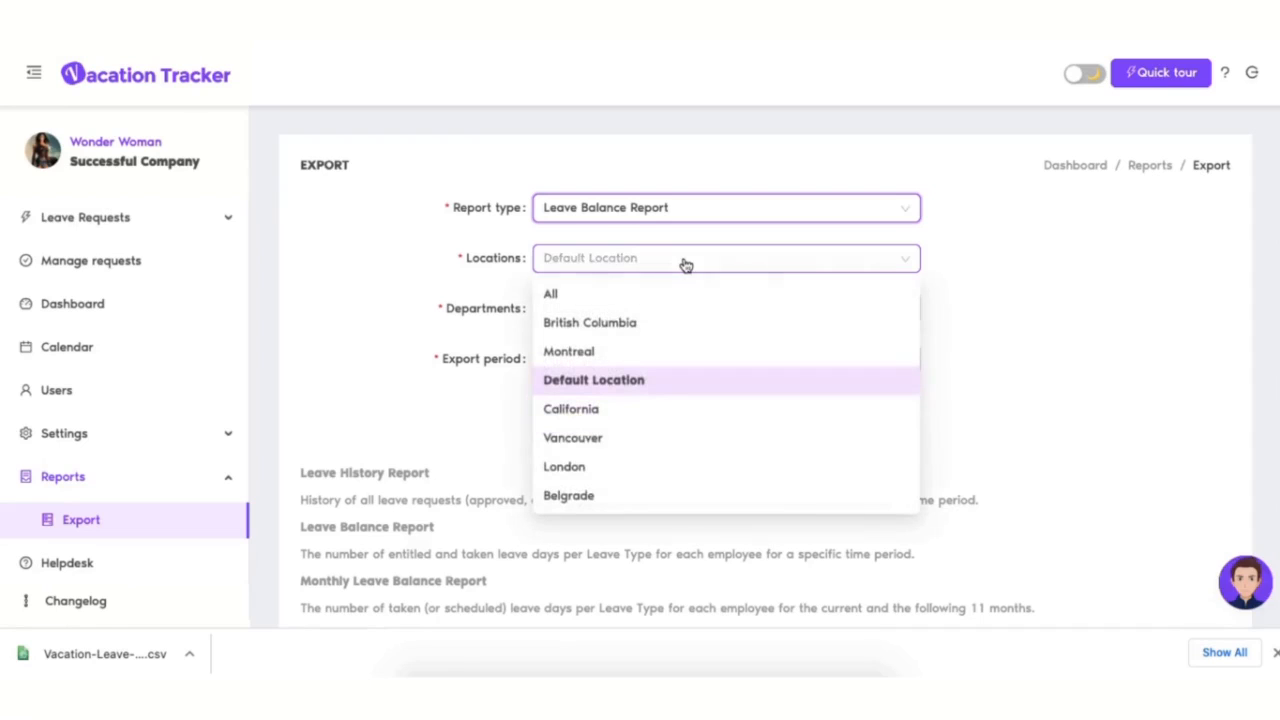
{"action": "left_click", "coordinate": [676, 356]}
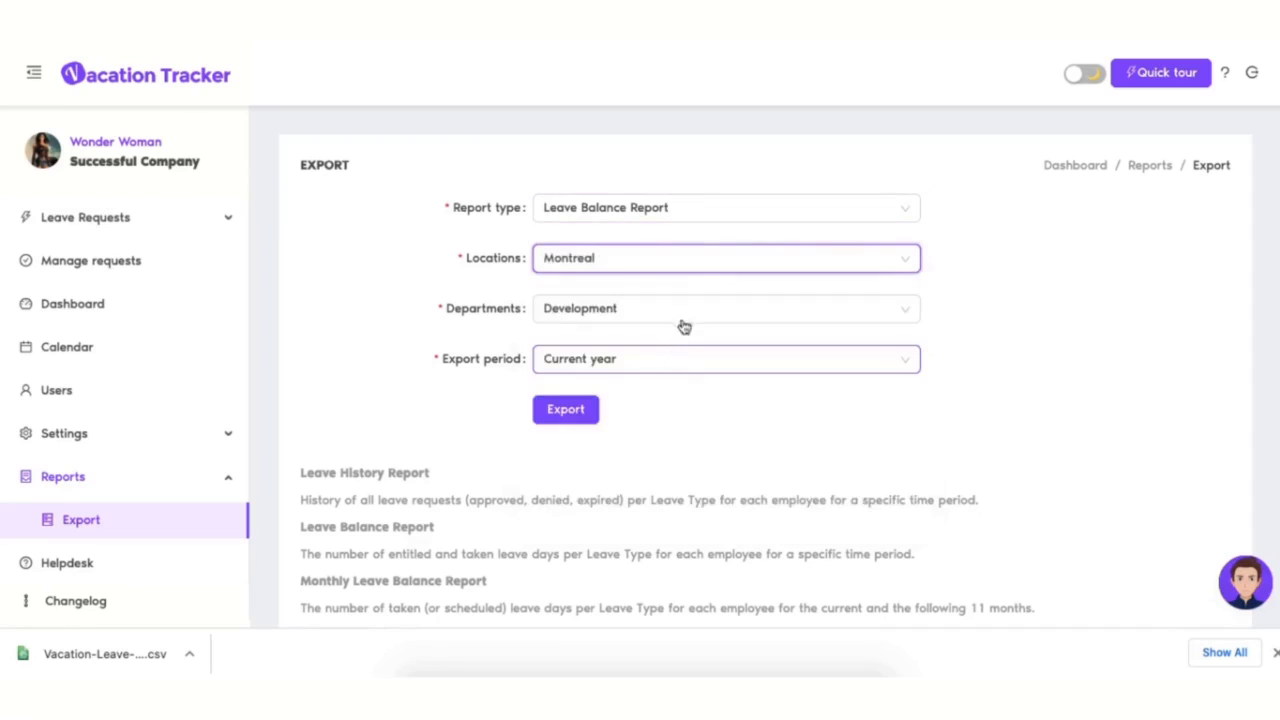
{"action": "left_click", "coordinate": [683, 318]}
{"action": "left_click", "coordinate": [666, 370]}
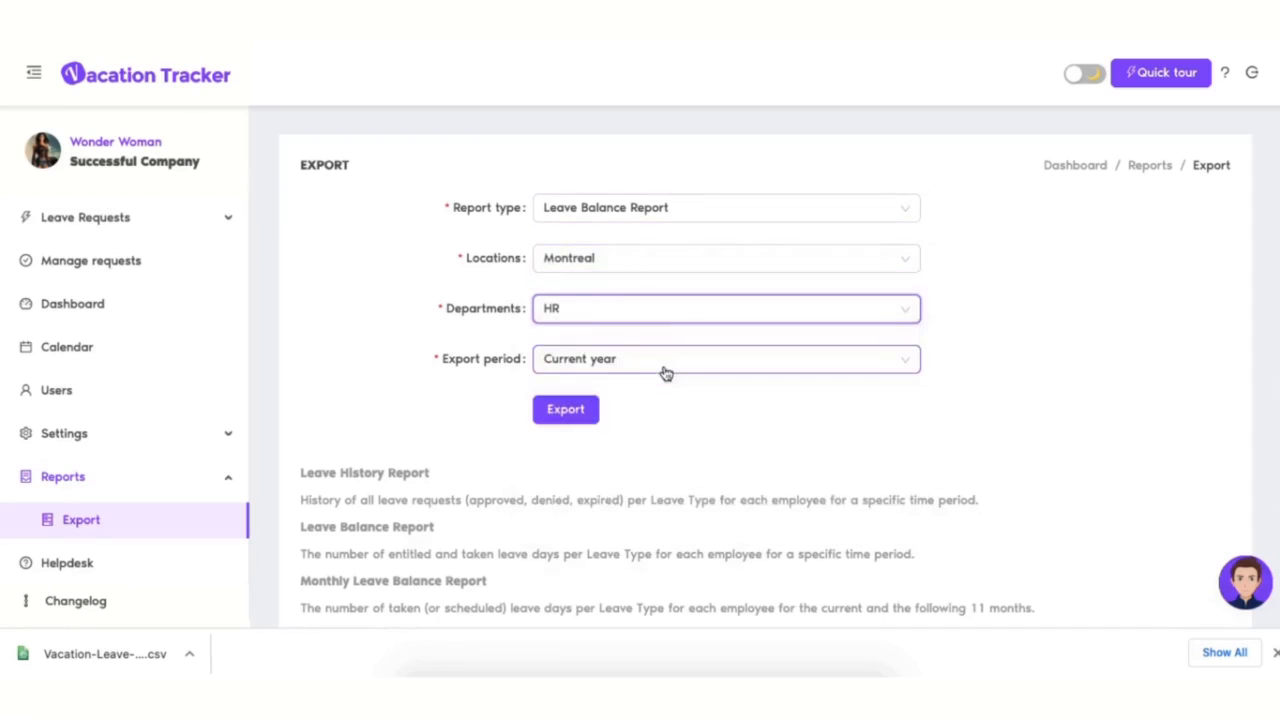
Step: Set the export period to Last month and export the Leave Balance Report
{"action": "left_click", "coordinate": [663, 369]}
{"action": "left_click", "coordinate": [638, 424]}
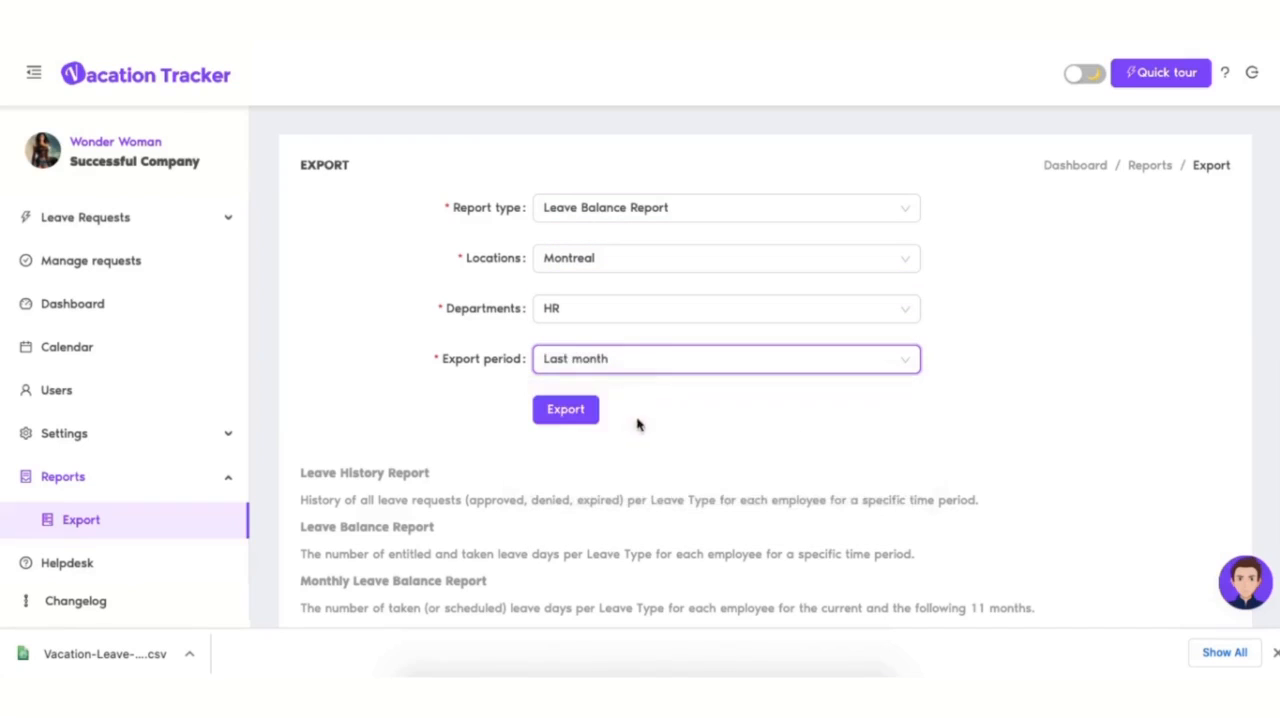
{"action": "left_click", "coordinate": [566, 410]}
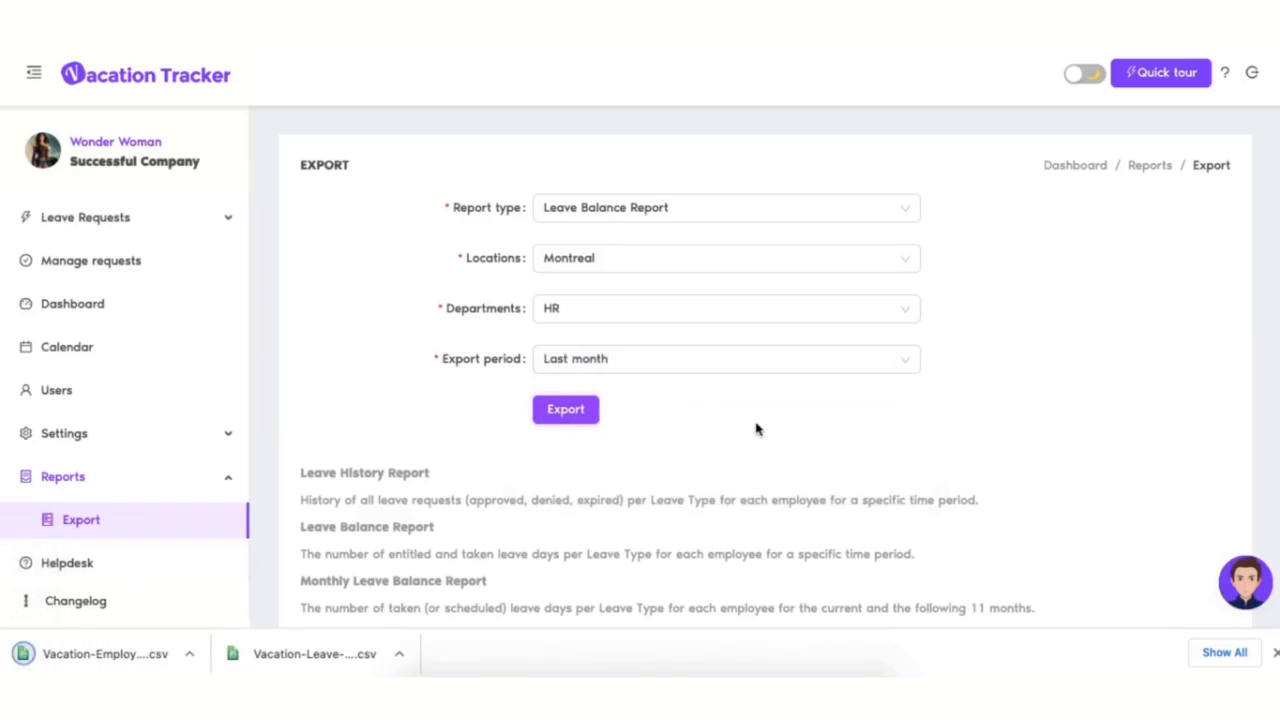
Step: Export a Monthly Leave Balance Report for the British Columbia location and the Customer Support department
{"action": "left_click", "coordinate": [721, 218]}
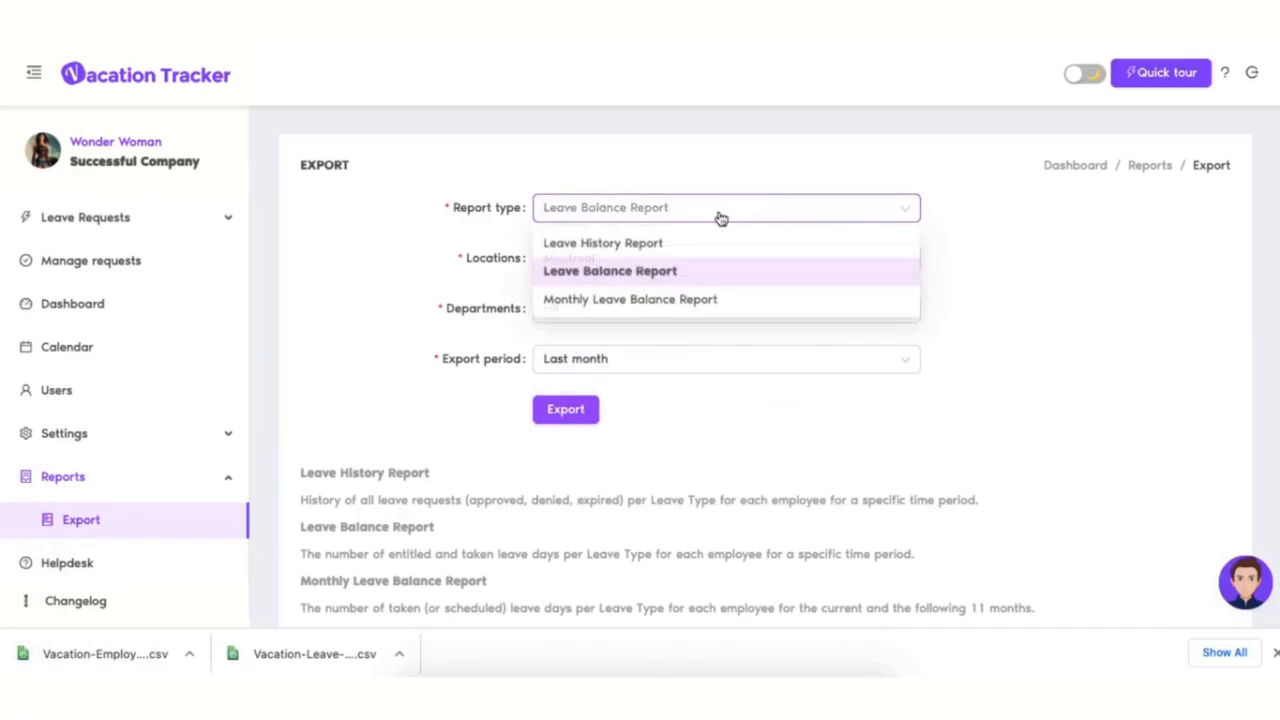
{"action": "left_click", "coordinate": [706, 302]}
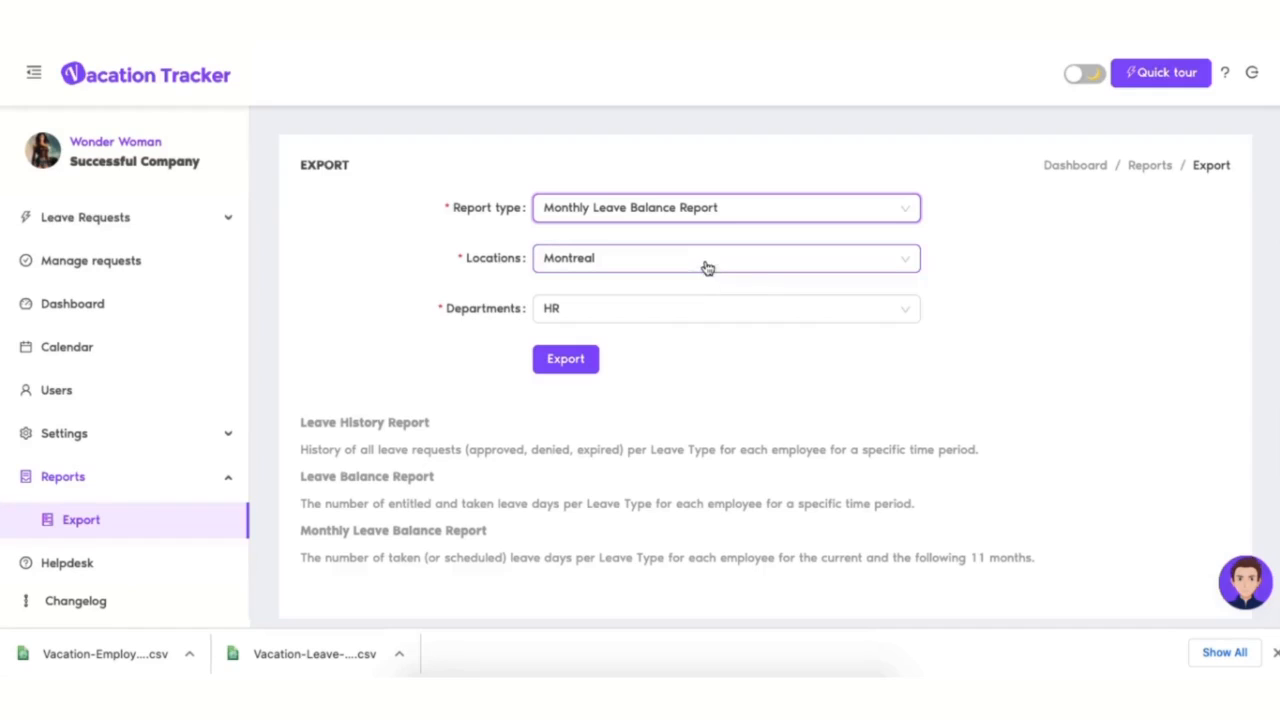
{"action": "left_click", "coordinate": [707, 268]}
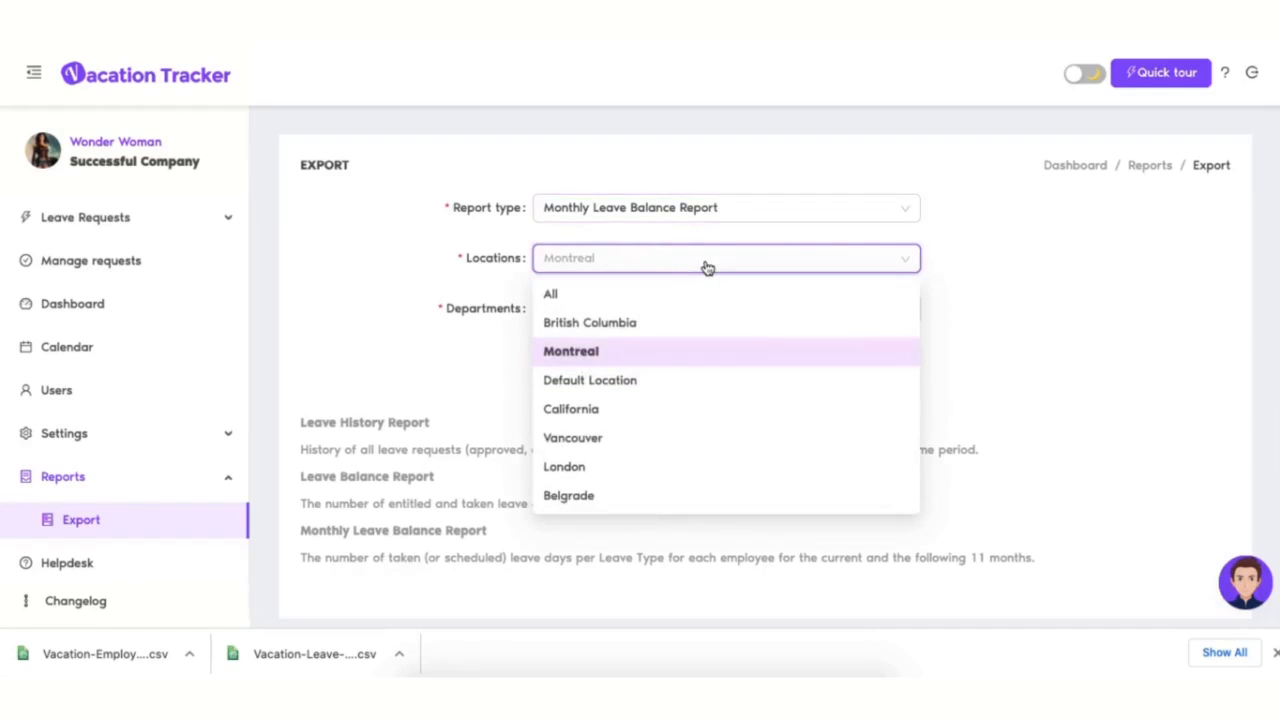
{"action": "left_click", "coordinate": [682, 333]}
{"action": "left_click", "coordinate": [689, 316]}
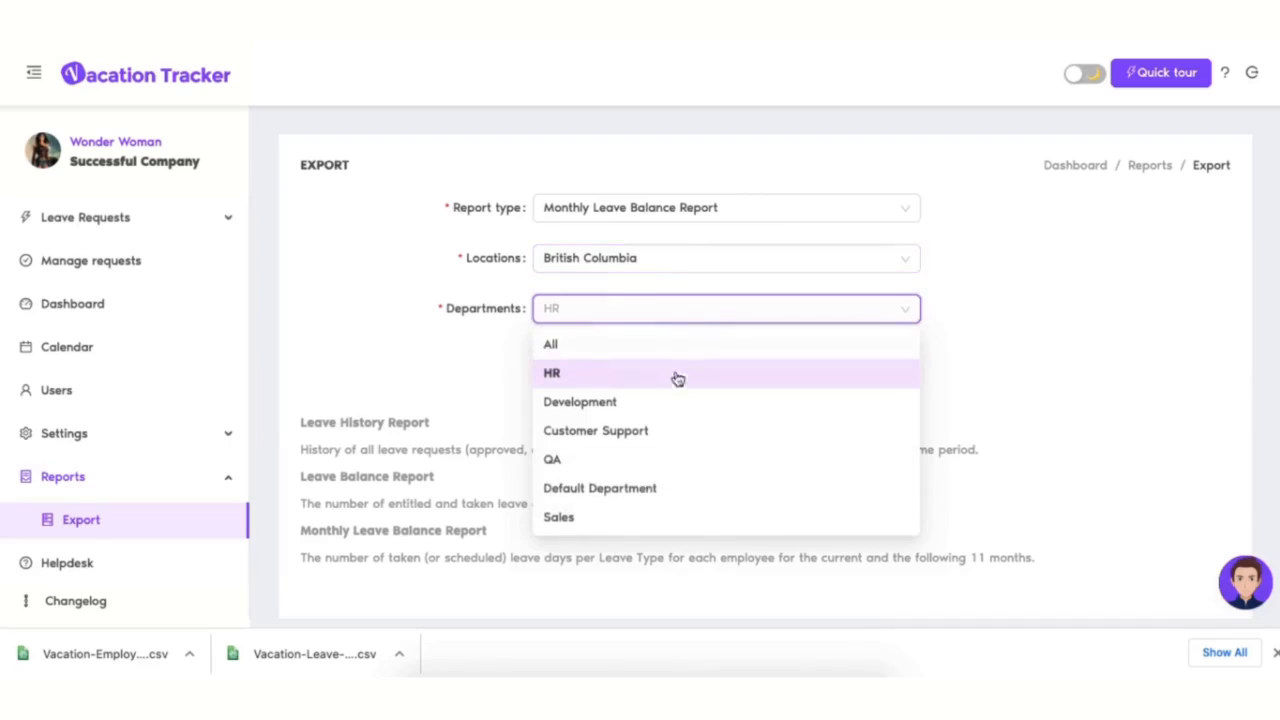
{"action": "left_click", "coordinate": [648, 431]}
{"action": "left_click", "coordinate": [577, 367]}
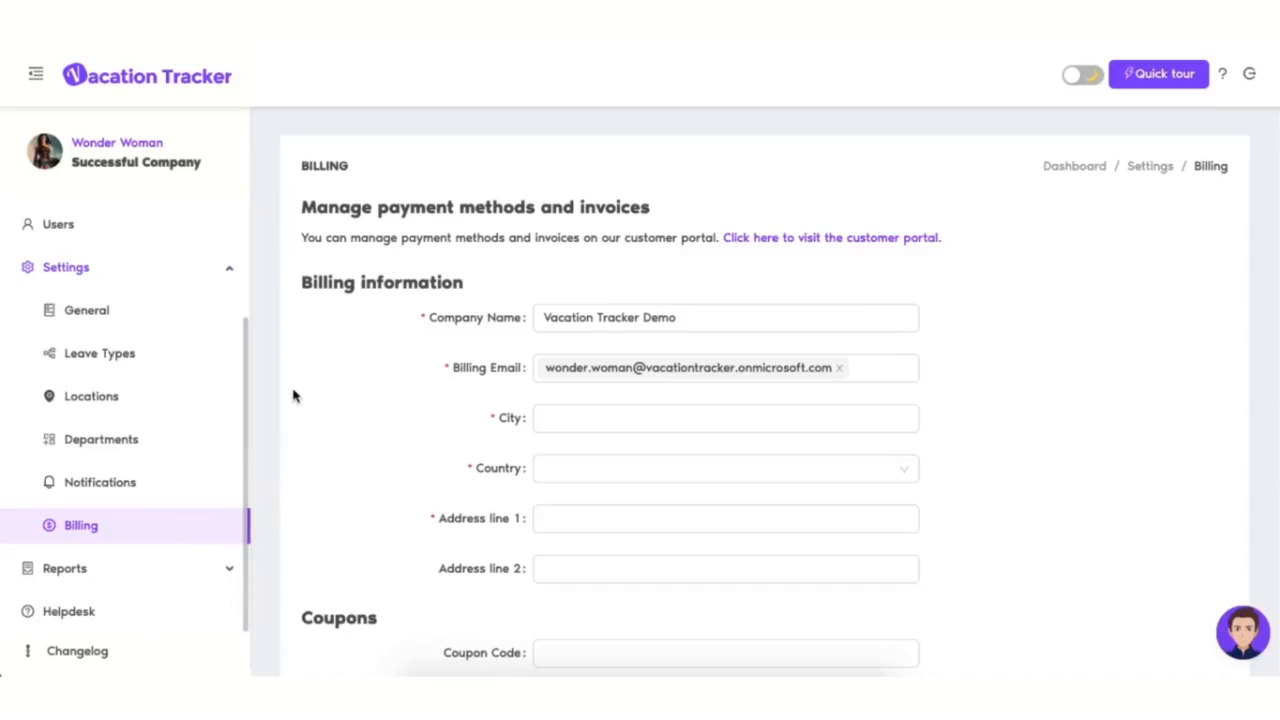
Step: Look through the billing settings, including the billing information and coupon sections
{"action": "scroll", "coordinate": [293, 396], "scroll_direction": "down", "scroll_amount": 1}
{"action": "scroll", "coordinate": [293, 396], "scroll_direction": "down", "scroll_amount": 5}
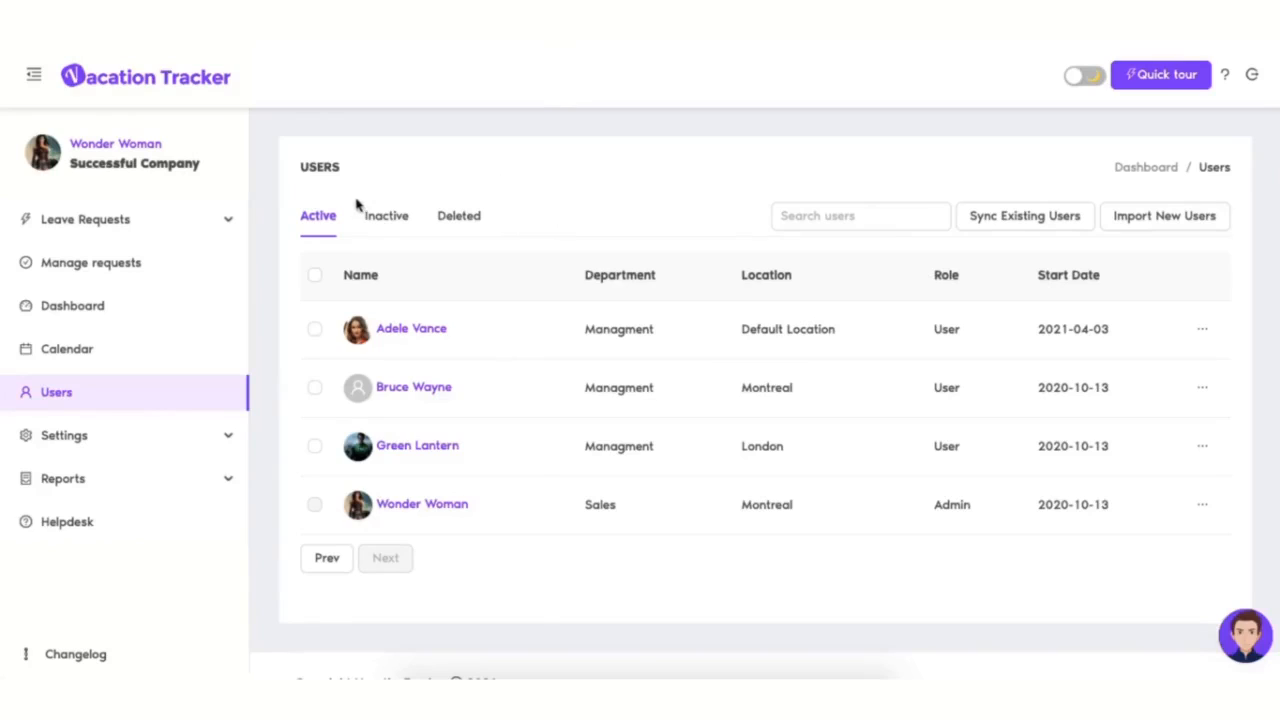
Step: Check the inactive users, return to the active users and sync all existing users
{"action": "left_click", "coordinate": [384, 218]}
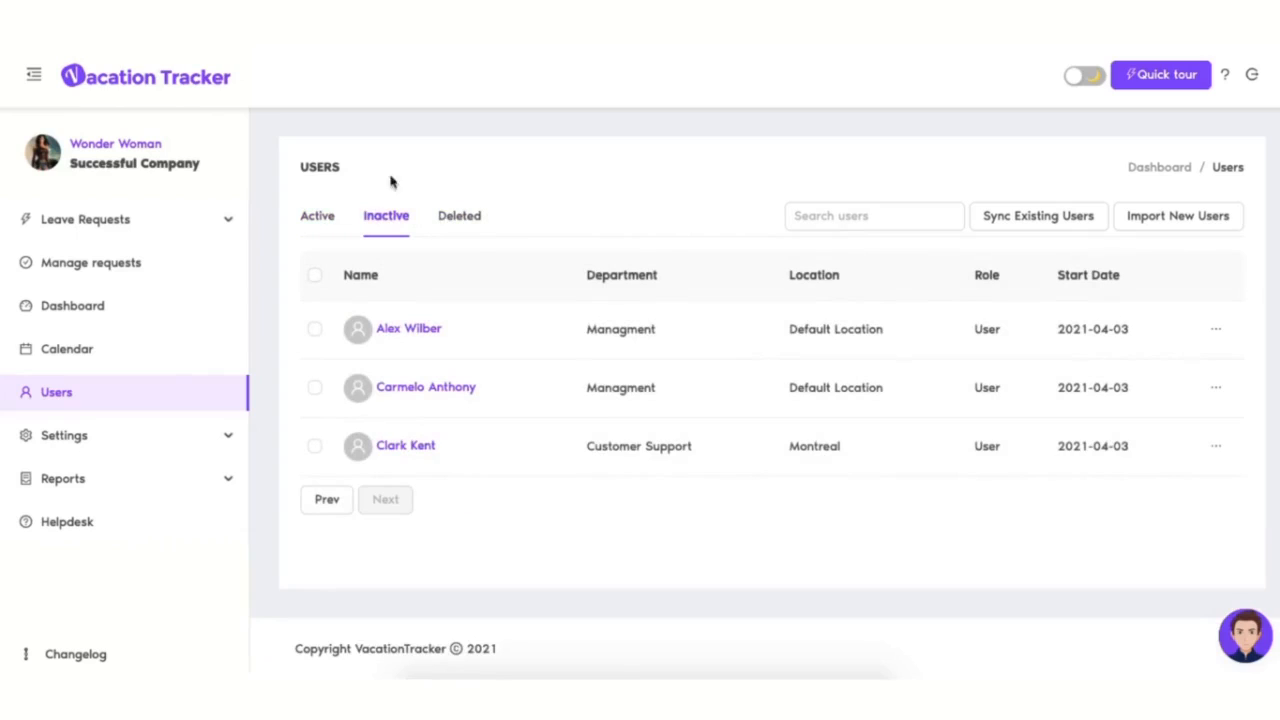
{"action": "left_click", "coordinate": [317, 219]}
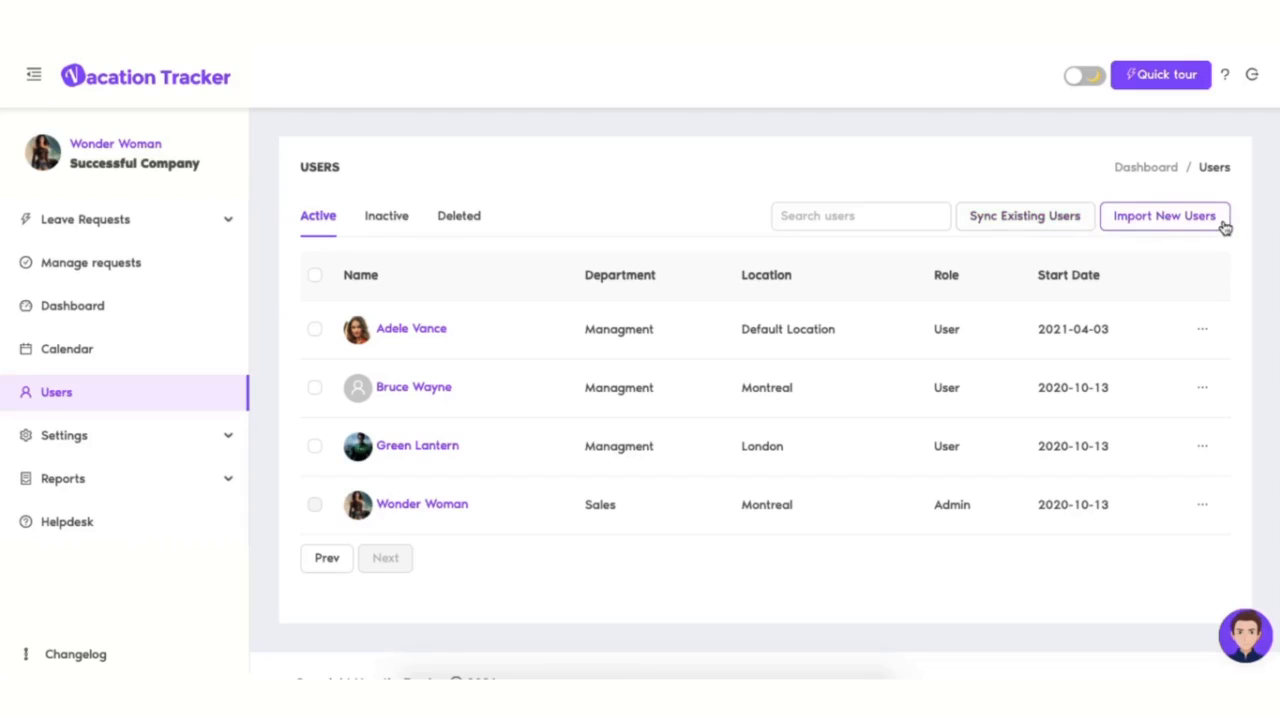
{"action": "left_click", "coordinate": [1041, 228]}
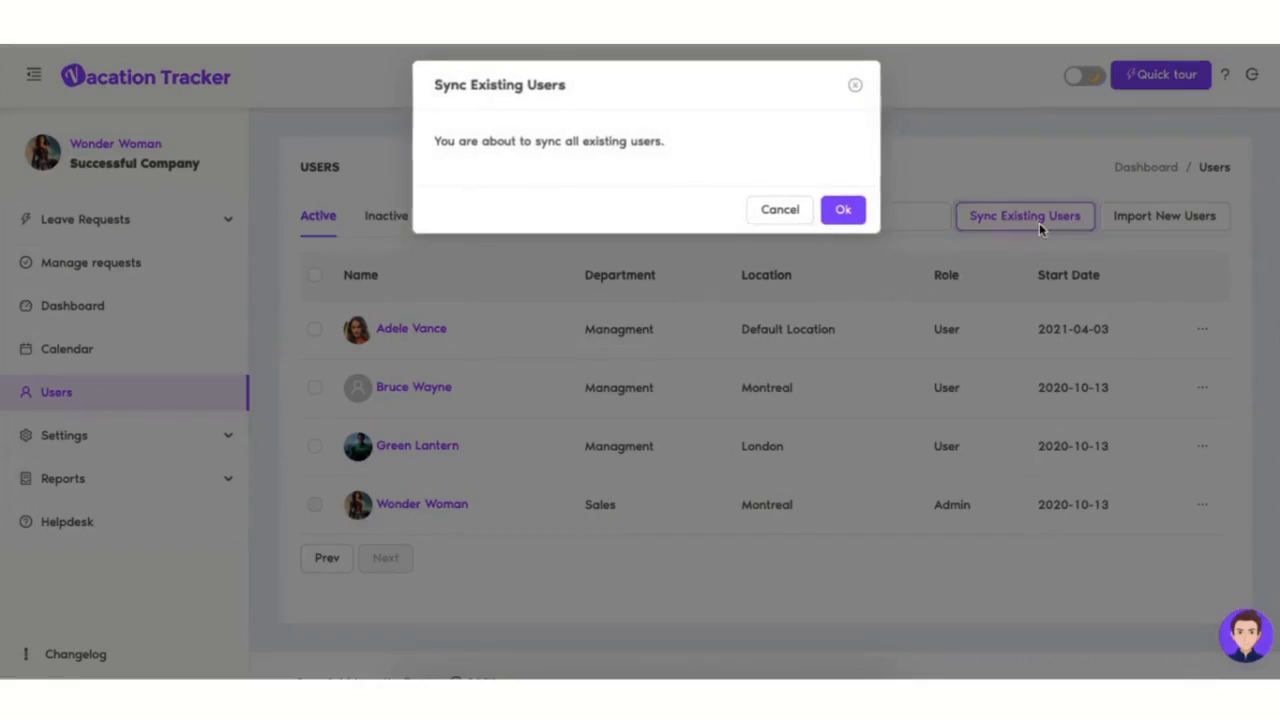
{"action": "left_click", "coordinate": [842, 212]}
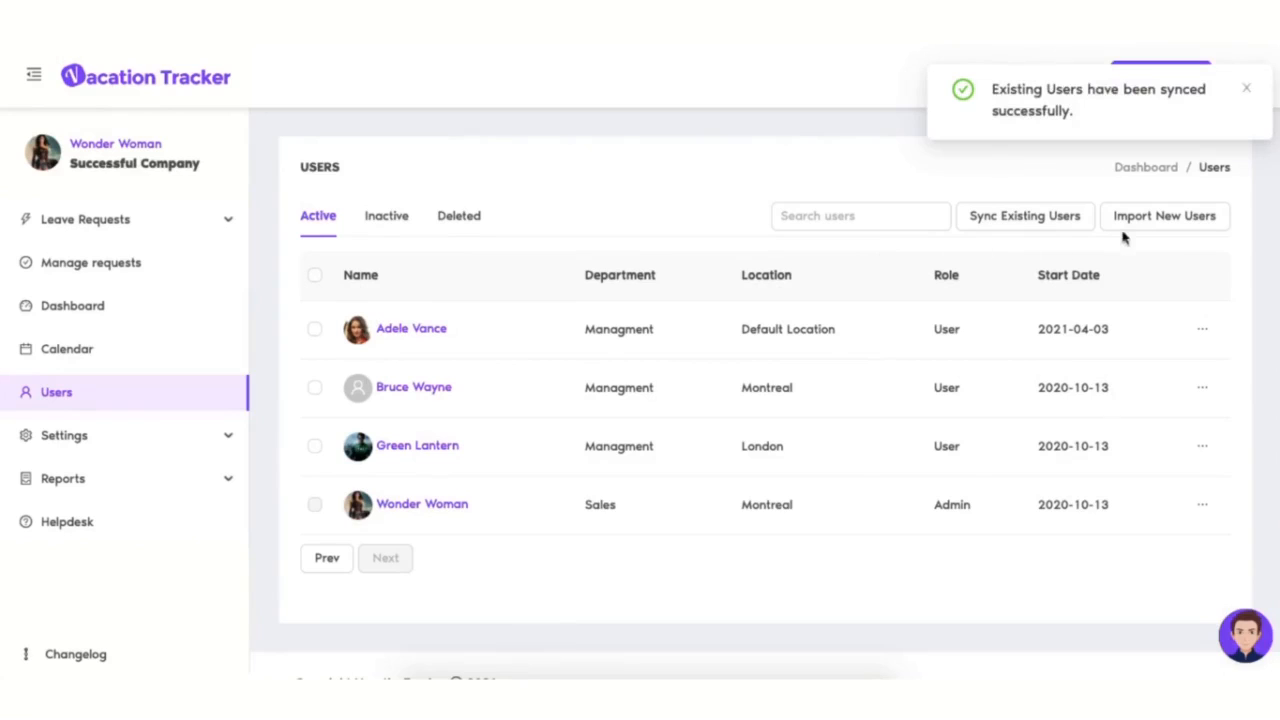
Step: Import new users selectively rather than all, choosing the first three listed team members
{"action": "left_click", "coordinate": [1165, 226]}
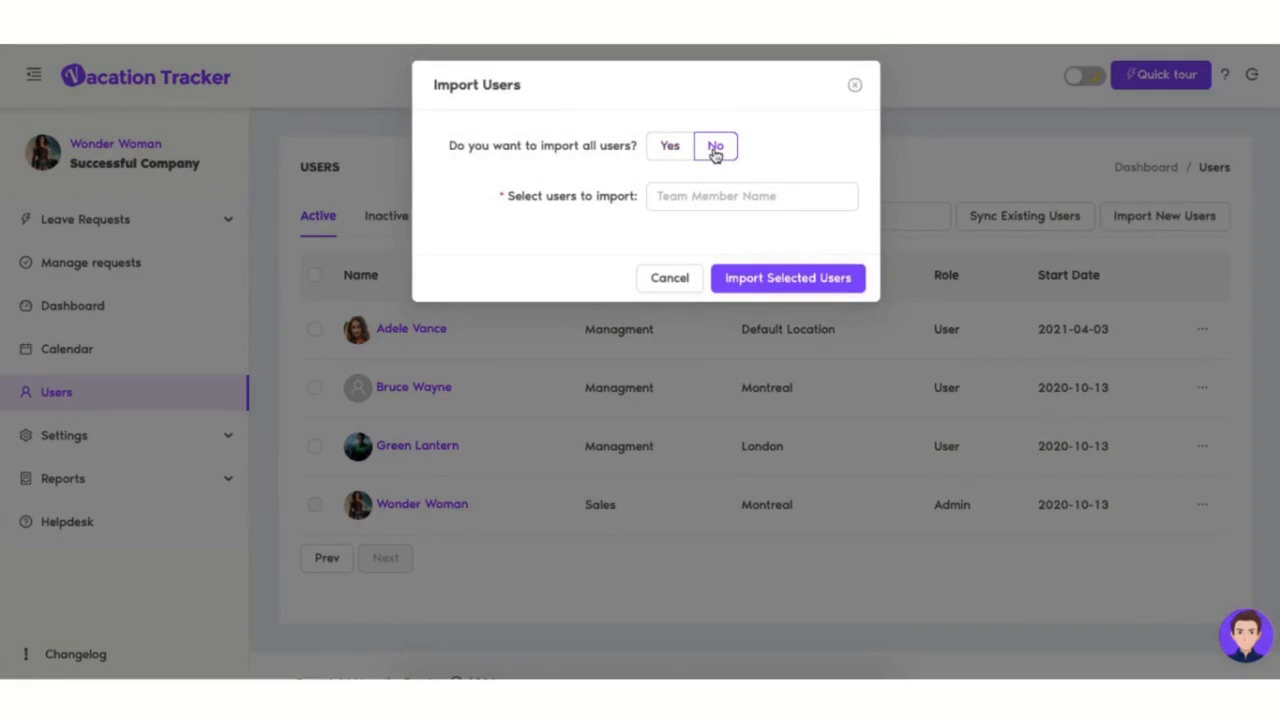
{"action": "left_click", "coordinate": [719, 195]}
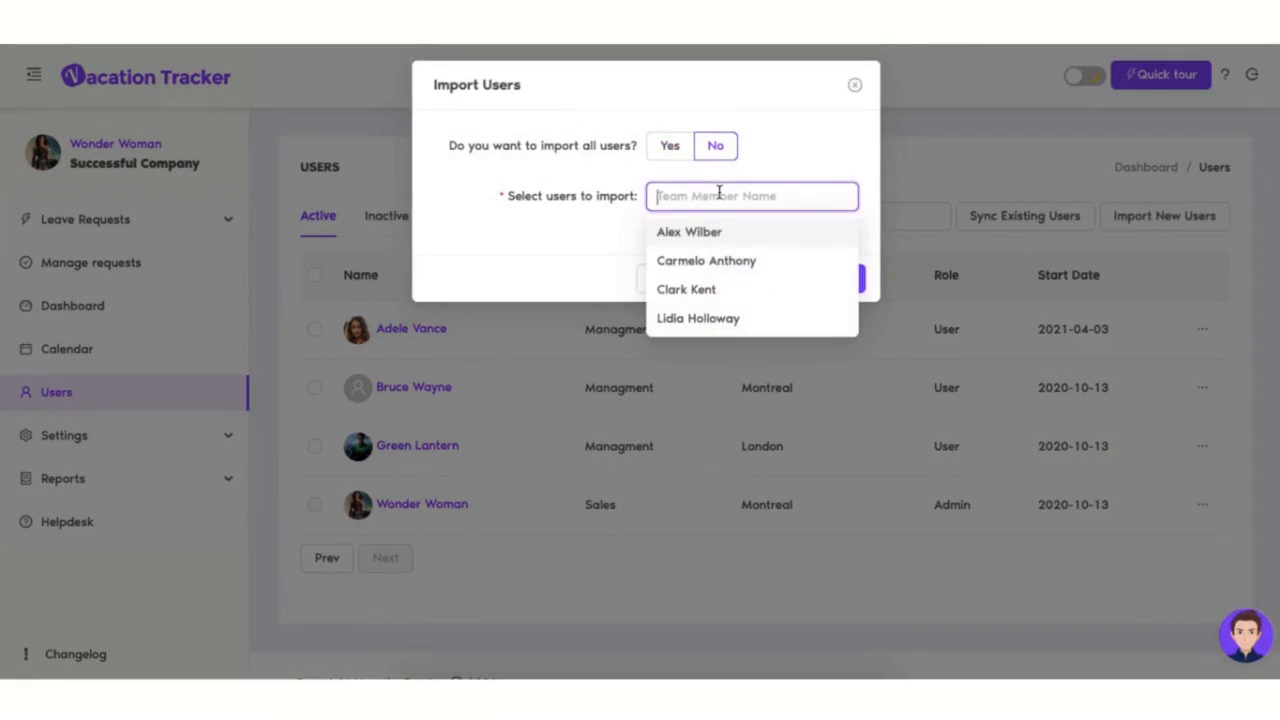
{"action": "left_click", "coordinate": [776, 237]}
{"action": "left_click", "coordinate": [773, 260]}
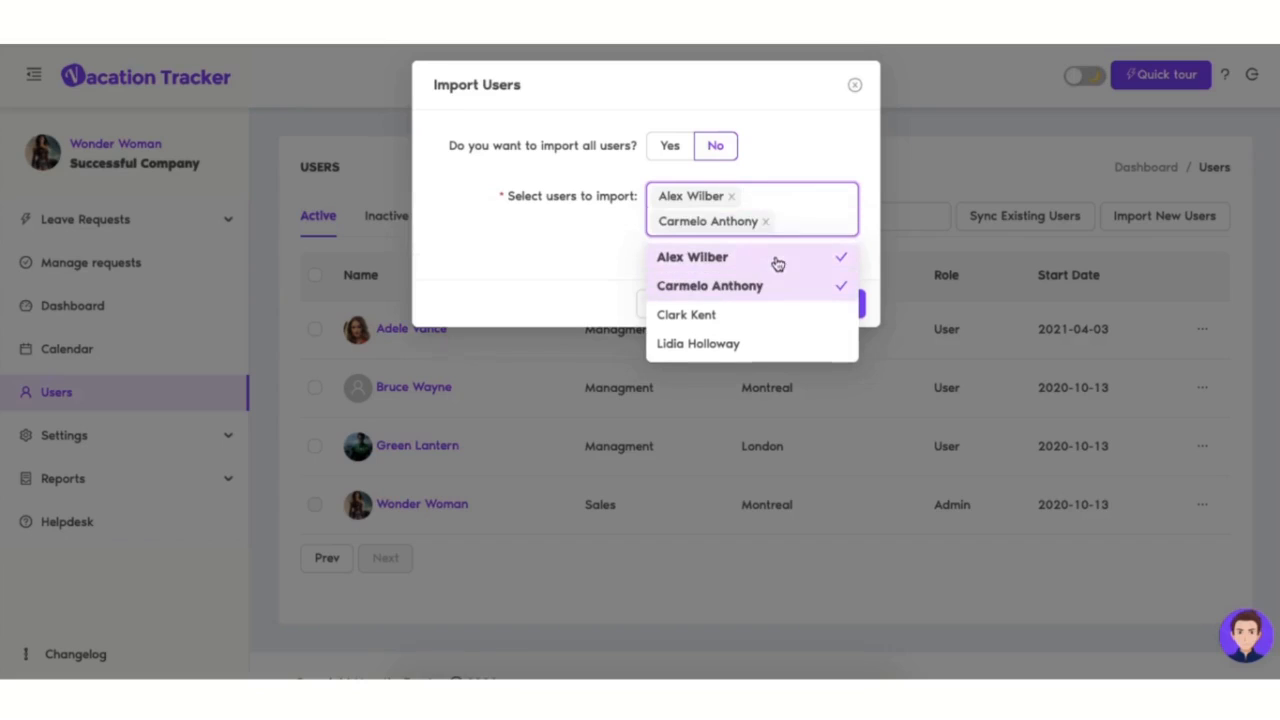
{"action": "left_click", "coordinate": [781, 318]}
{"action": "left_click", "coordinate": [856, 330]}
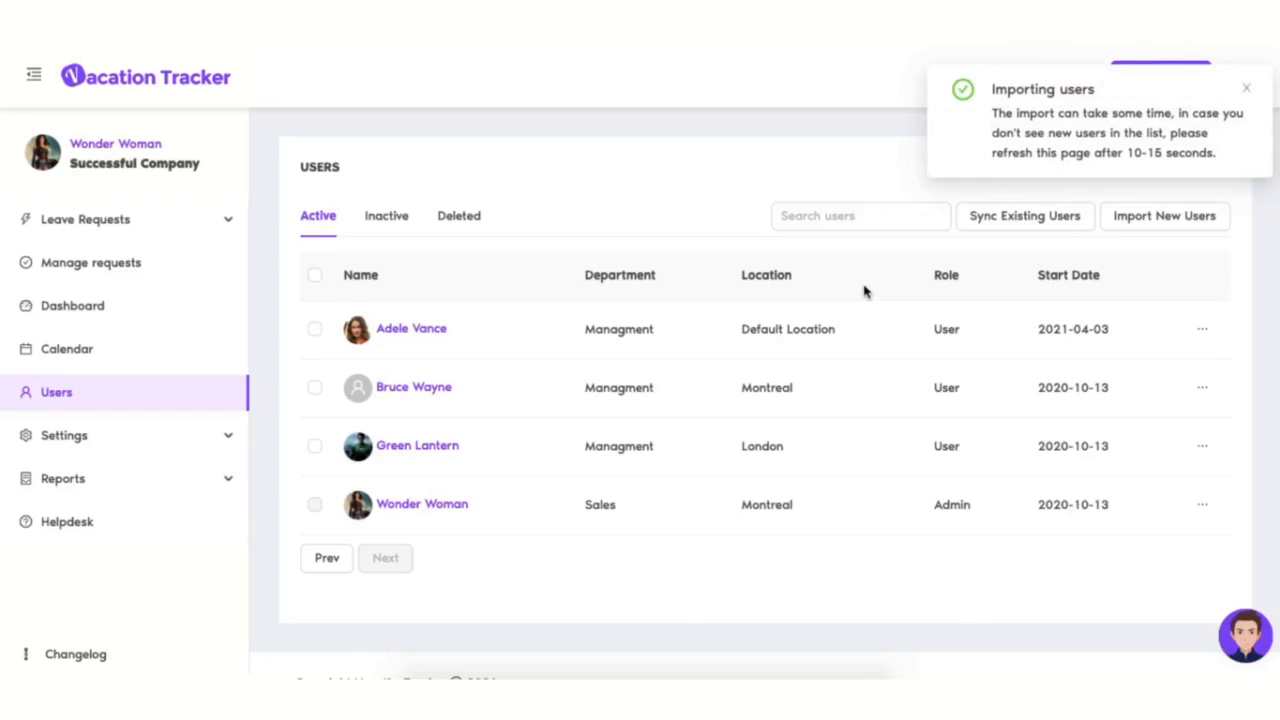
Step: View the available actions for the first user in the active users list
{"action": "left_click", "coordinate": [1204, 335]}
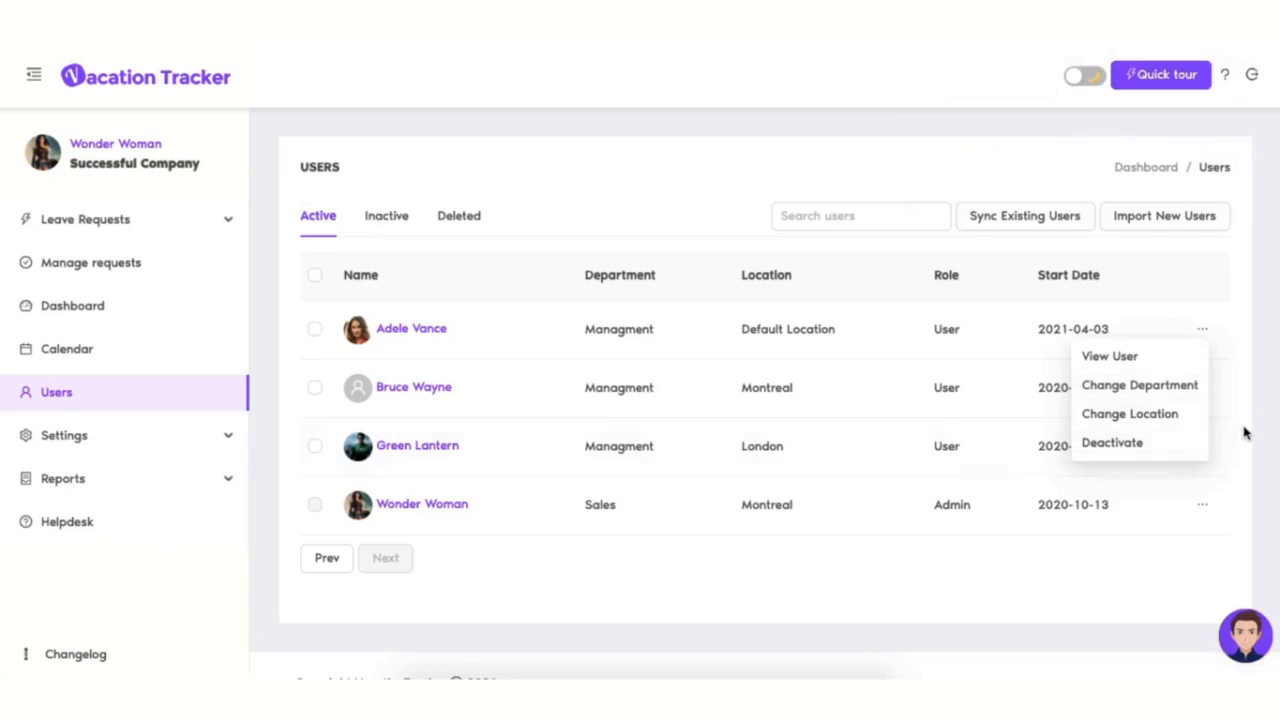
{"action": "left_click", "coordinate": [1244, 433]}
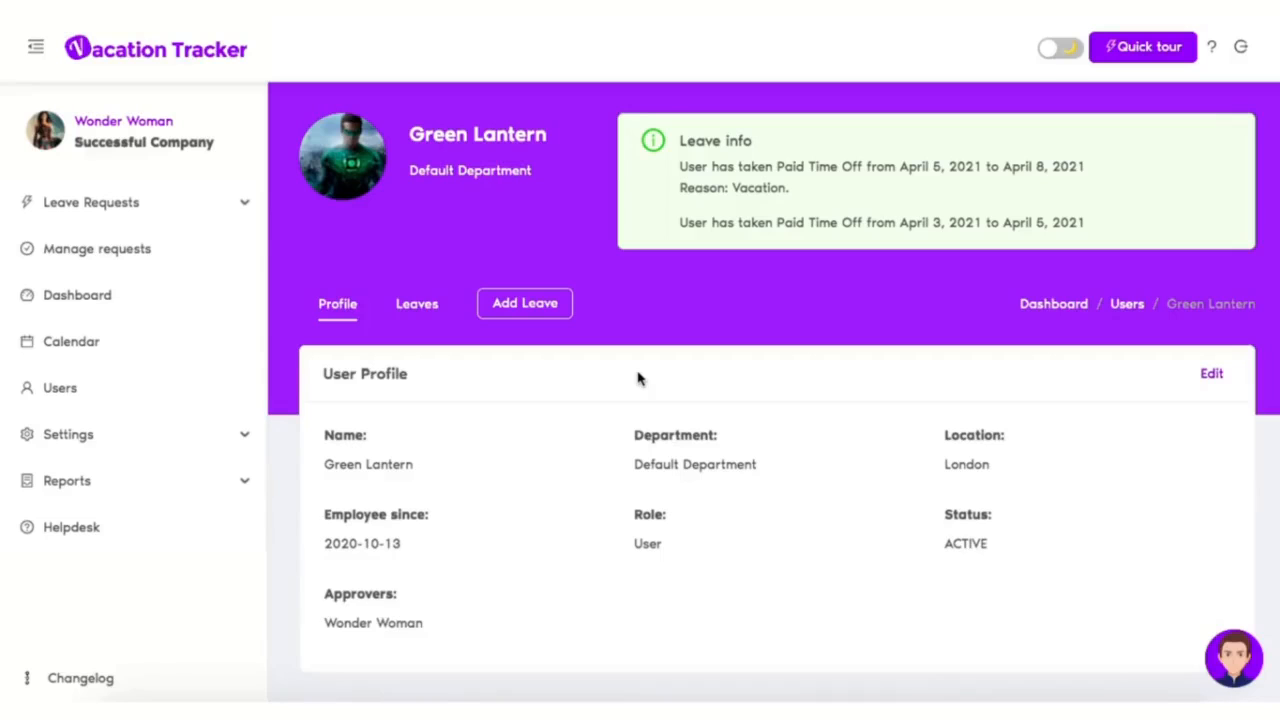
Step: Set the Employee End Date in the open user's profile to 2021-06-25 and save the update
{"action": "scroll", "coordinate": [638, 378], "scroll_direction": "down", "scroll_amount": 2}
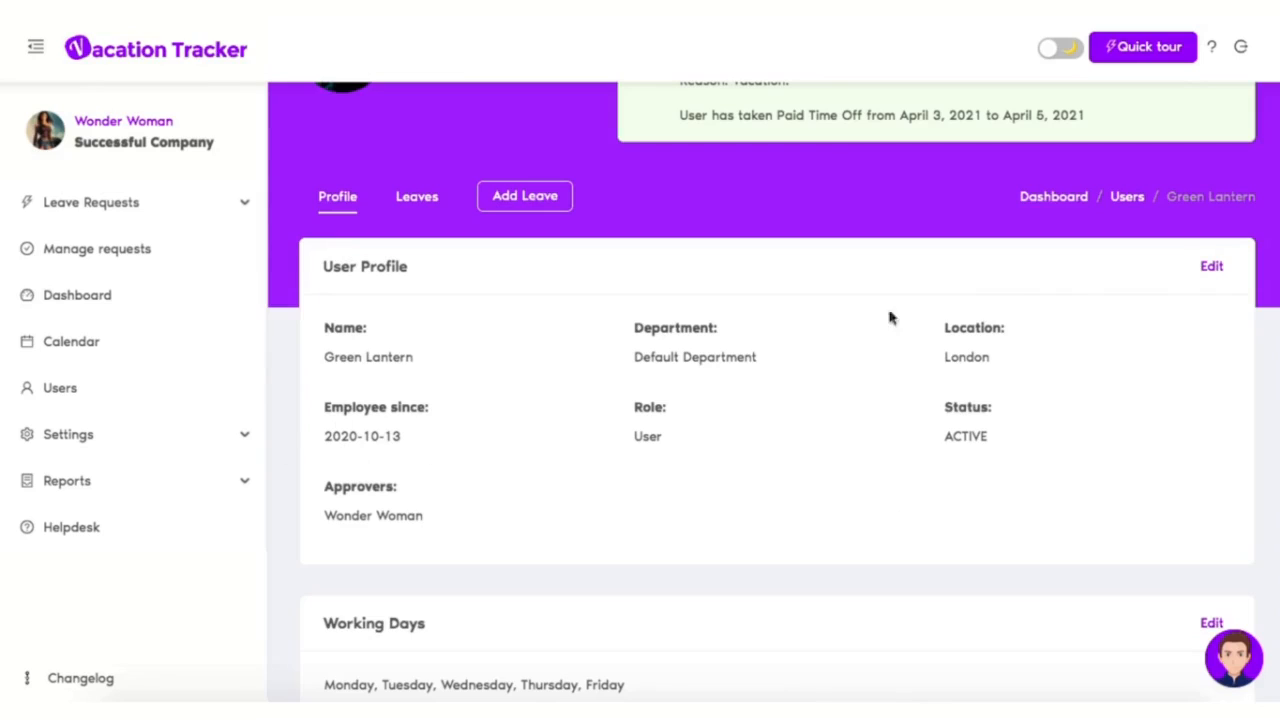
{"action": "left_click", "coordinate": [1208, 270]}
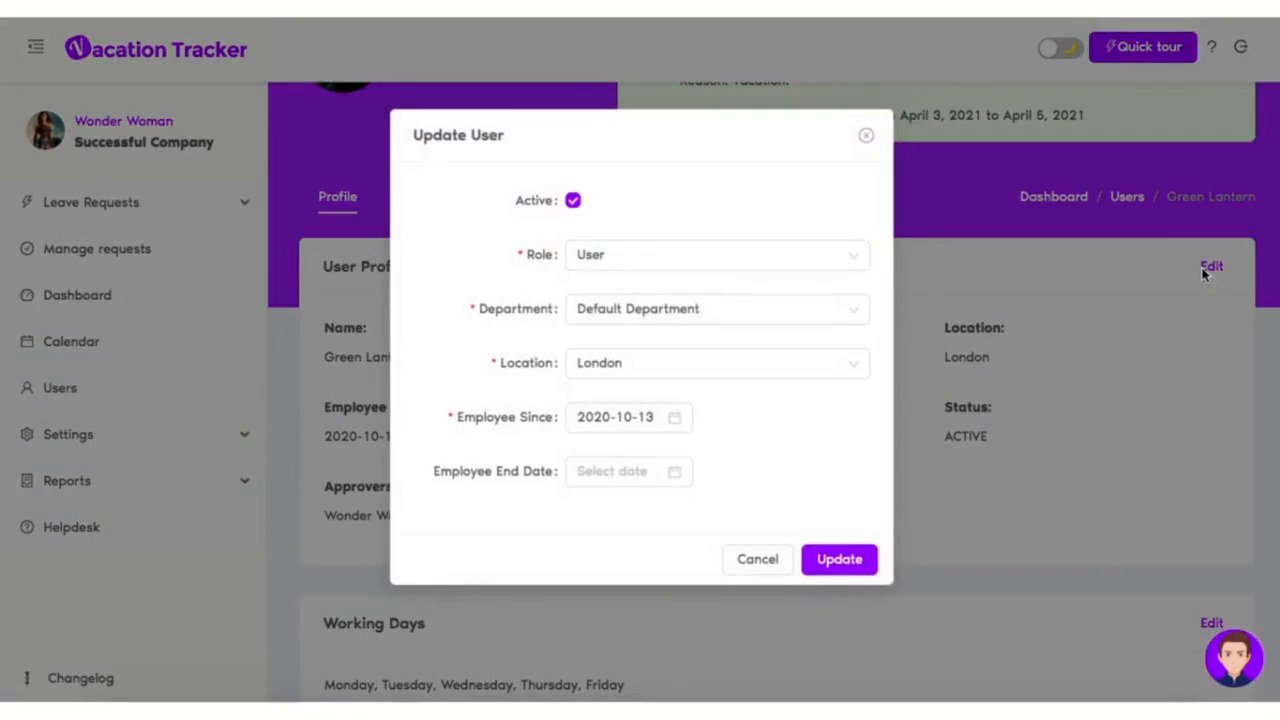
{"action": "left_click", "coordinate": [638, 491]}
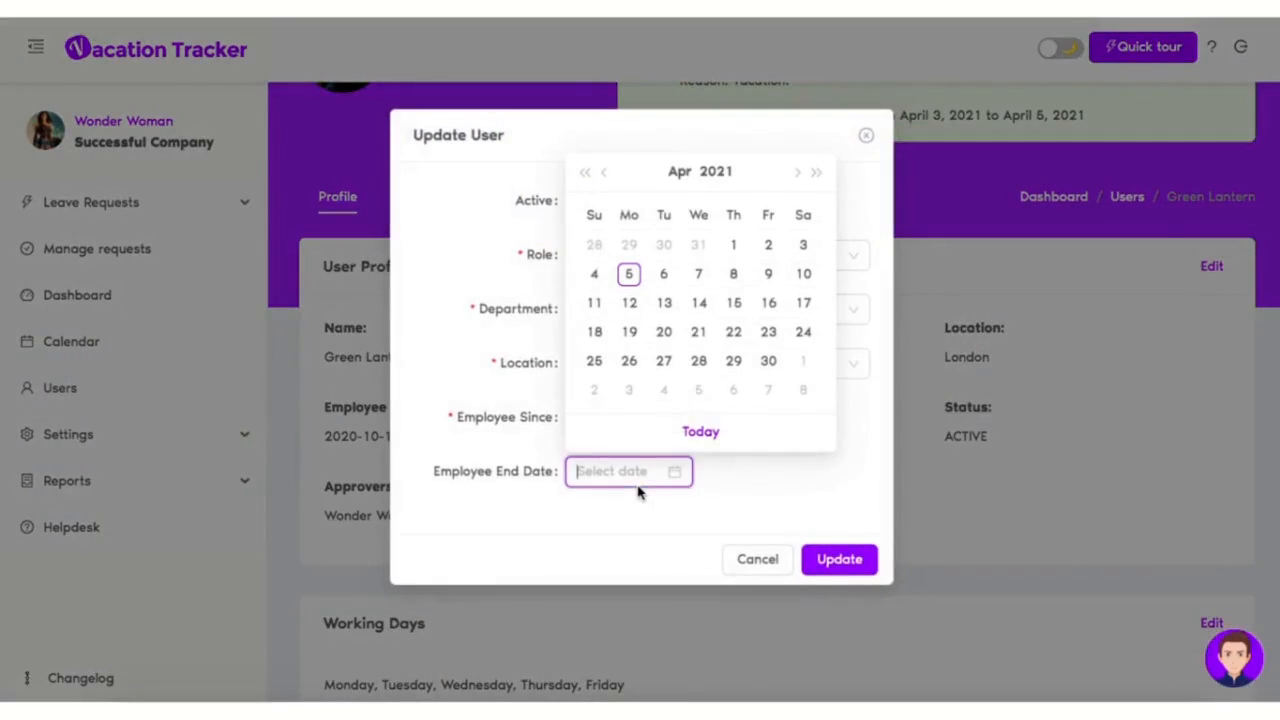
{"action": "left_click", "coordinate": [796, 178]}
{"action": "left_click", "coordinate": [796, 178]}
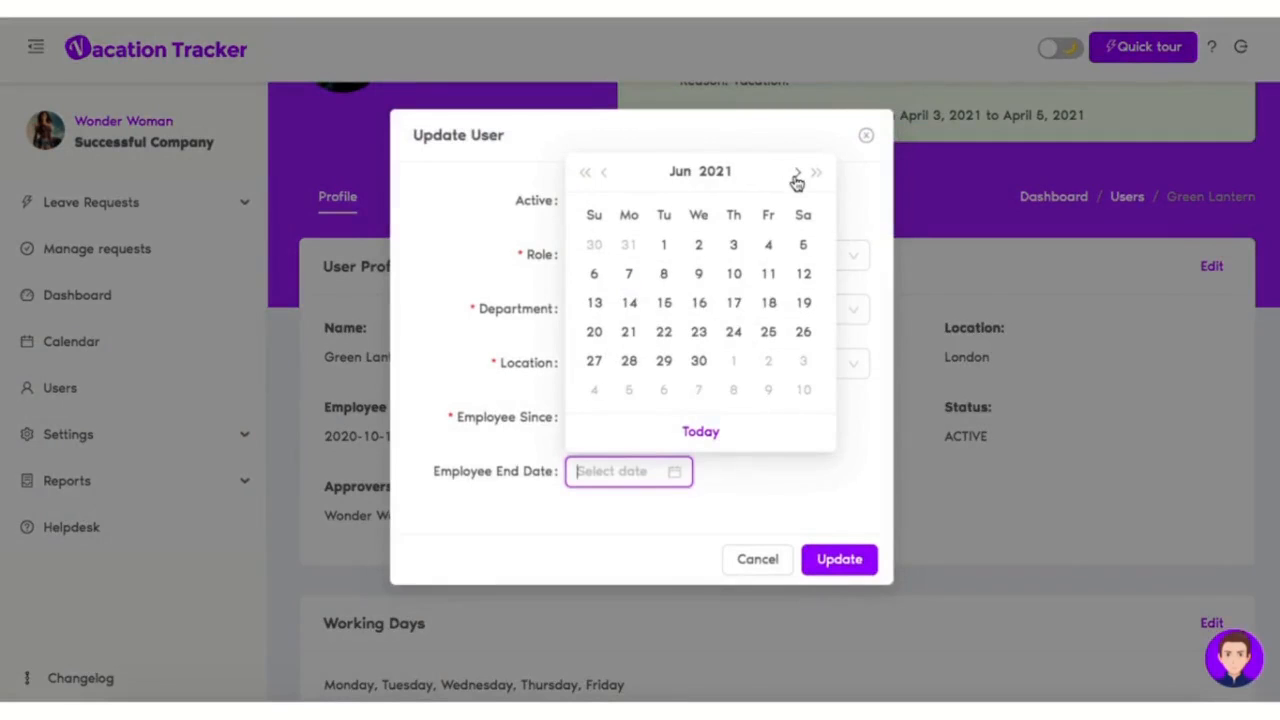
{"action": "left_click", "coordinate": [766, 334]}
{"action": "left_click", "coordinate": [833, 565]}
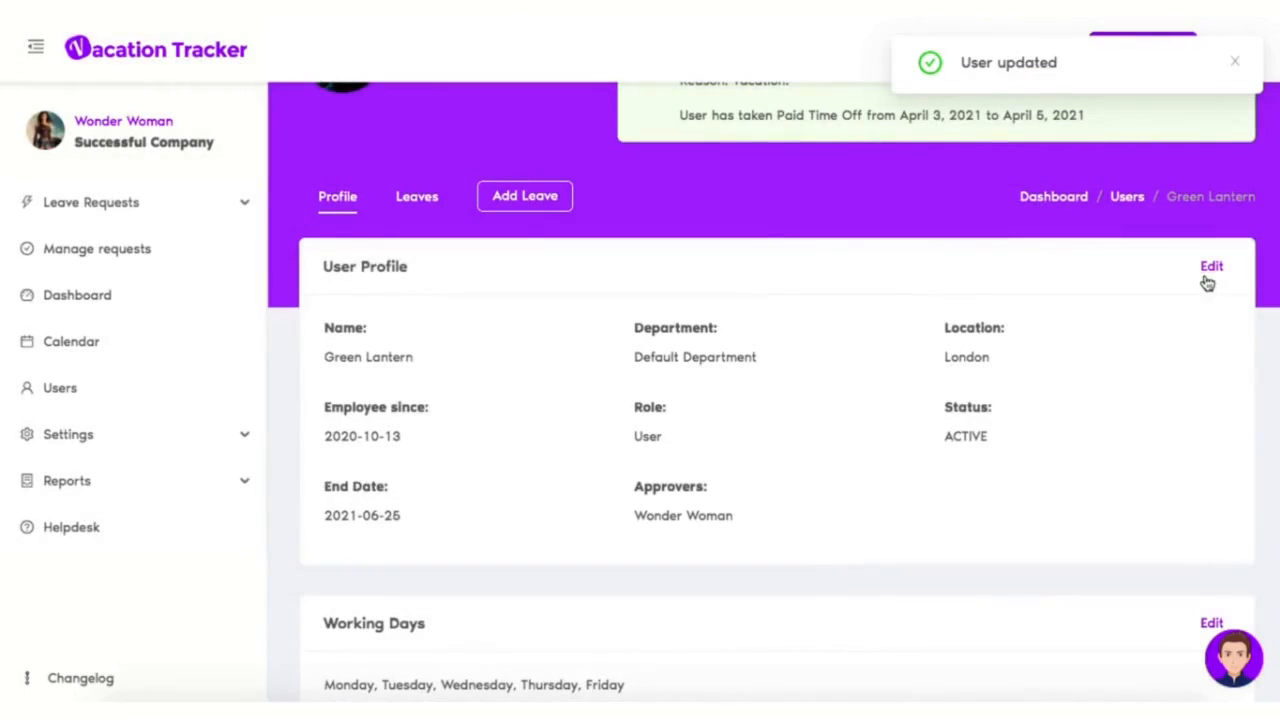
Step: Examine the user's working days and Paid Time Off quotas, including the period choices and quota change options, without changing anything
{"action": "scroll", "coordinate": [980, 545], "scroll_direction": "down", "scroll_amount": 2}
{"action": "scroll", "coordinate": [980, 545], "scroll_direction": "down", "scroll_amount": 4}
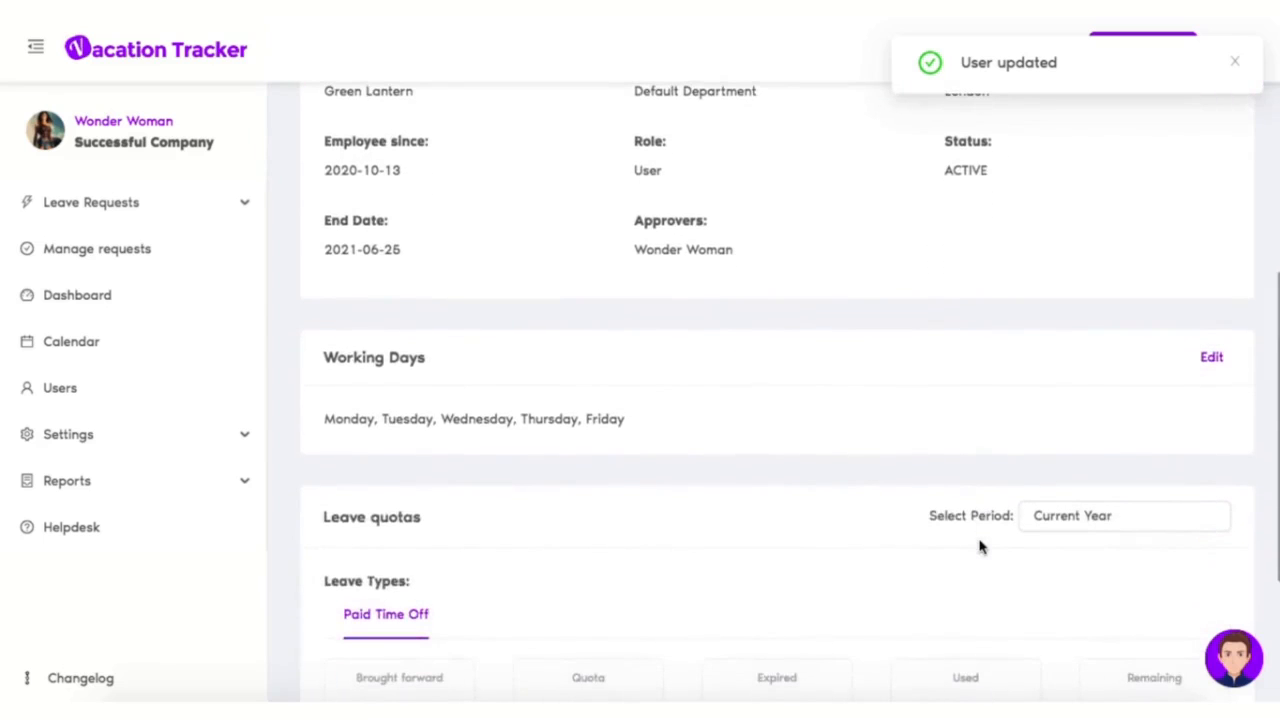
{"action": "scroll", "coordinate": [980, 545], "scroll_direction": "down", "scroll_amount": 5}
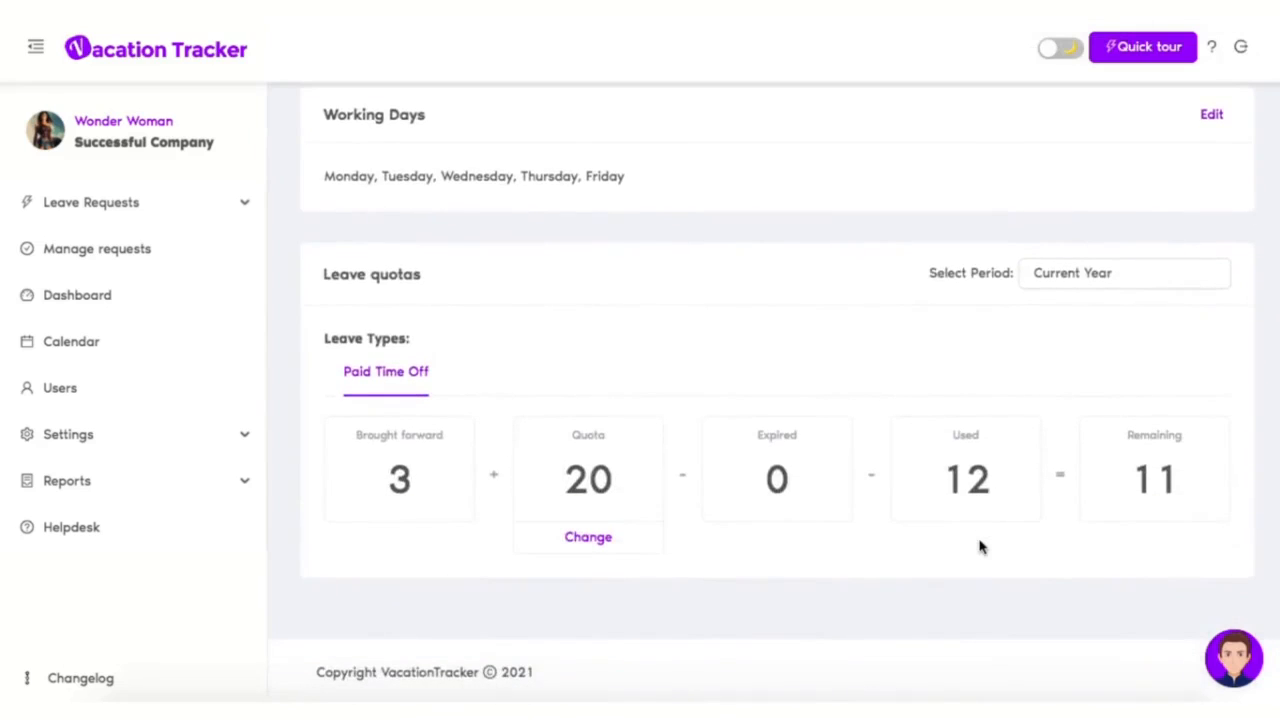
{"action": "left_click", "coordinate": [1103, 281]}
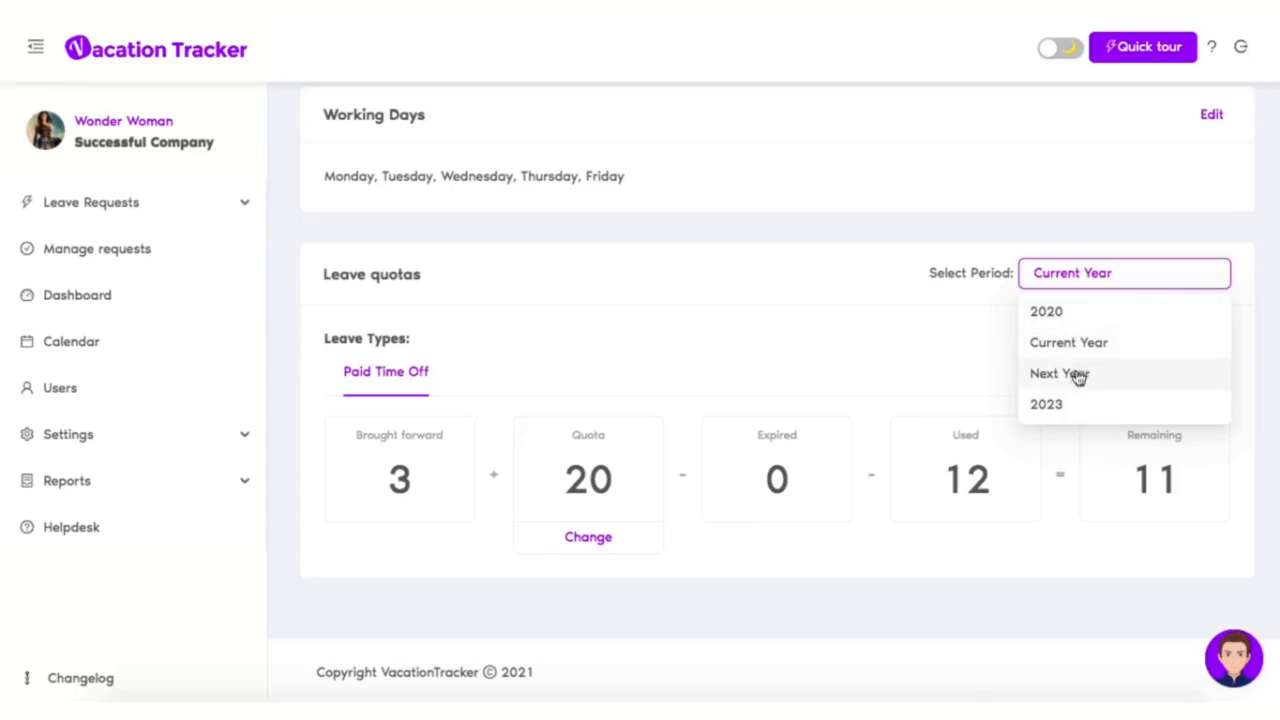
{"action": "left_click", "coordinate": [950, 374]}
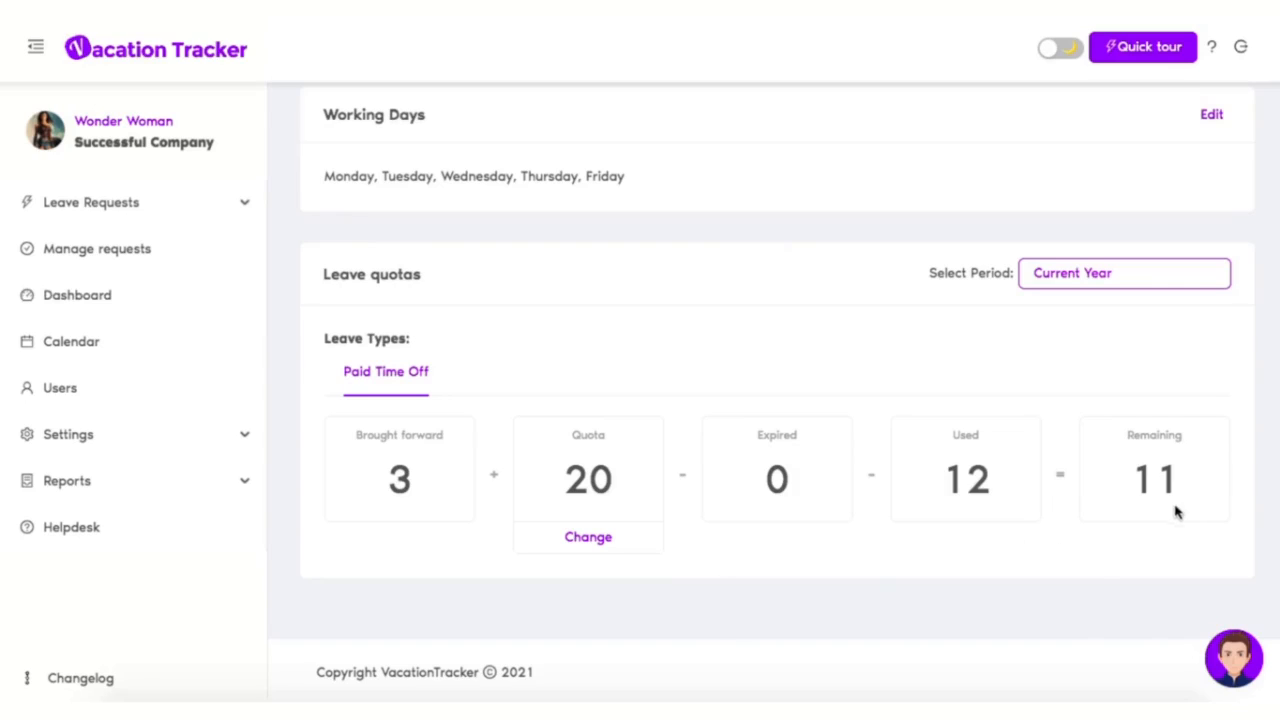
{"action": "left_click", "coordinate": [588, 538]}
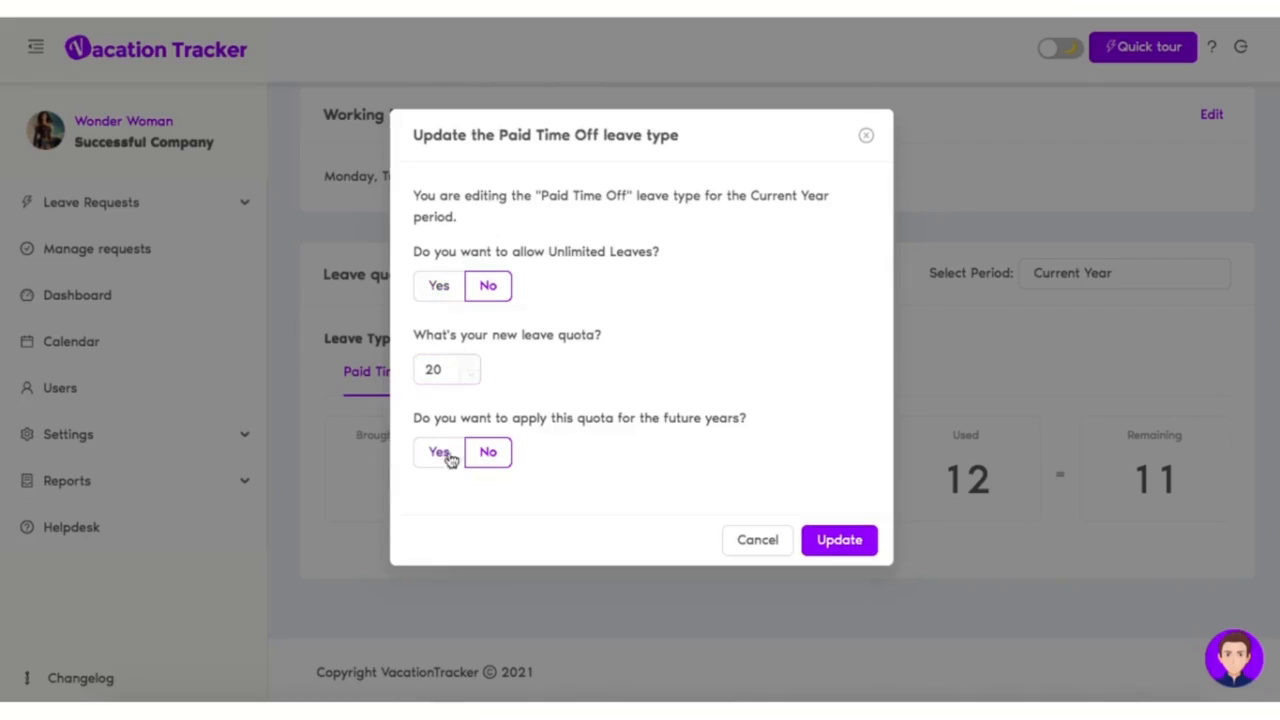
{"action": "left_click", "coordinate": [757, 541]}
Step: Review the user's current leaves, scheduled leaves and leave history
{"action": "scroll", "coordinate": [672, 393], "scroll_direction": "up", "scroll_amount": 5}
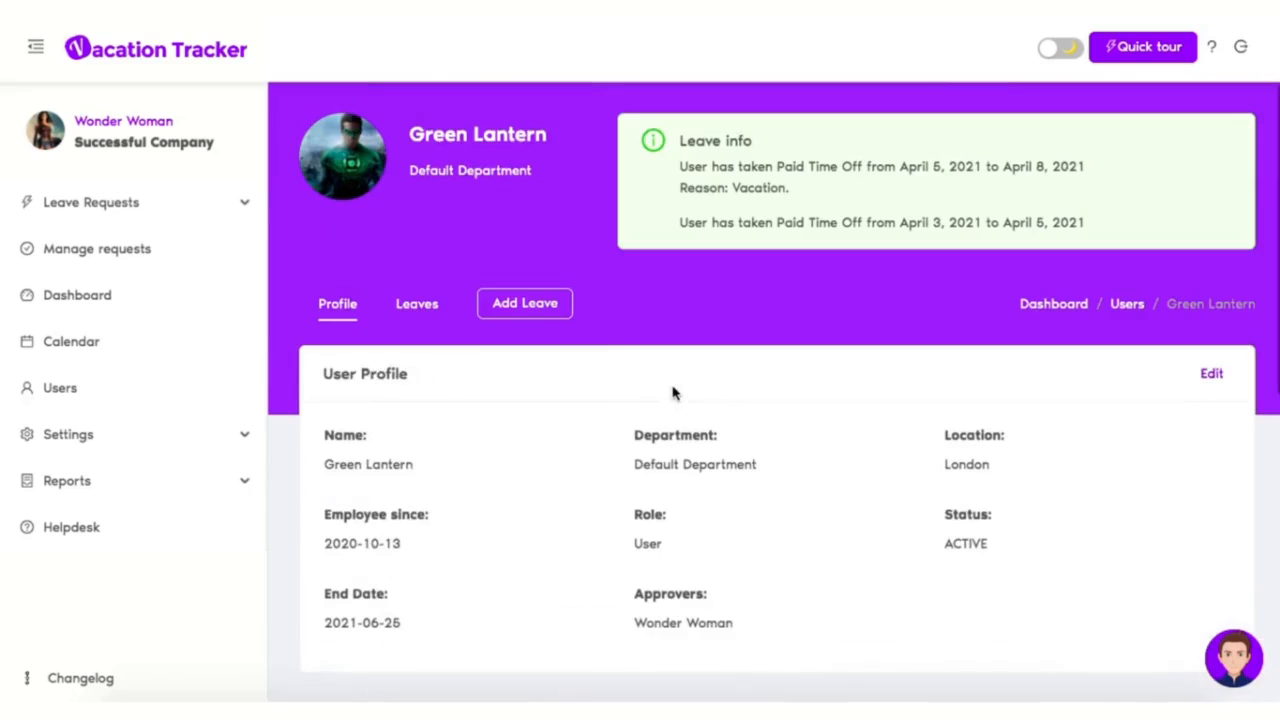
{"action": "left_click", "coordinate": [428, 312]}
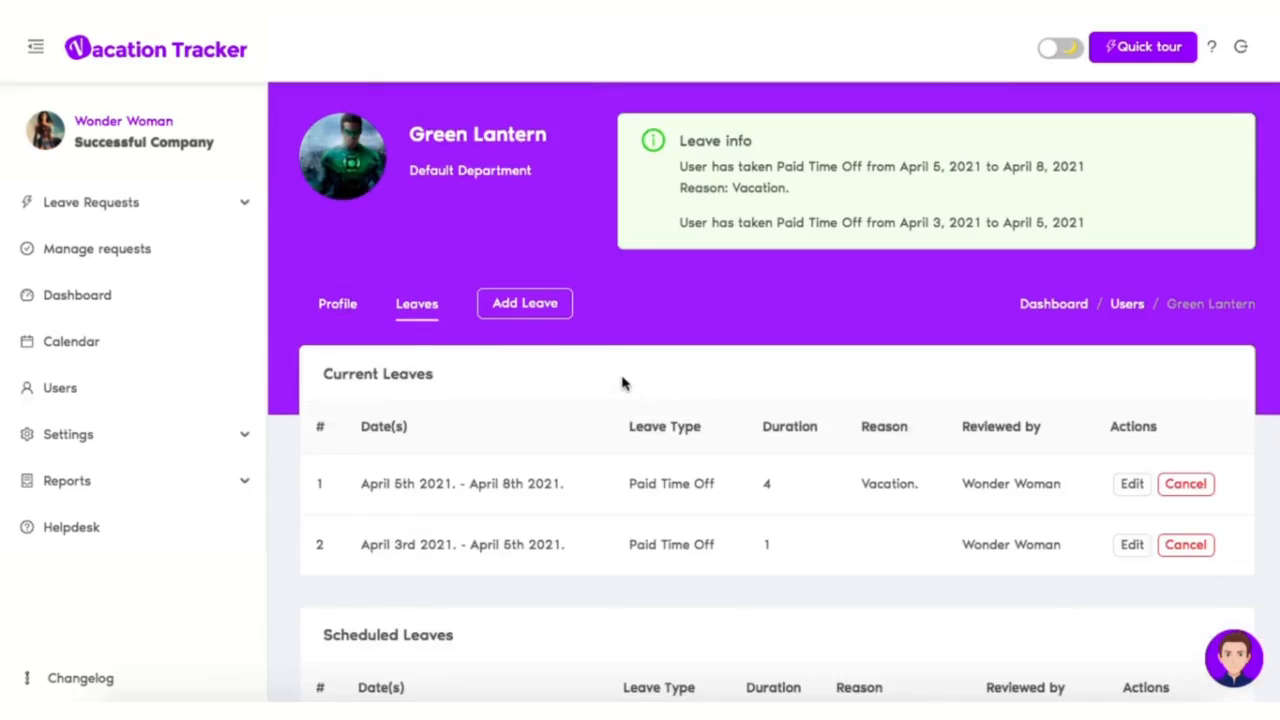
{"action": "scroll", "coordinate": [625, 396], "scroll_direction": "down", "scroll_amount": 3}
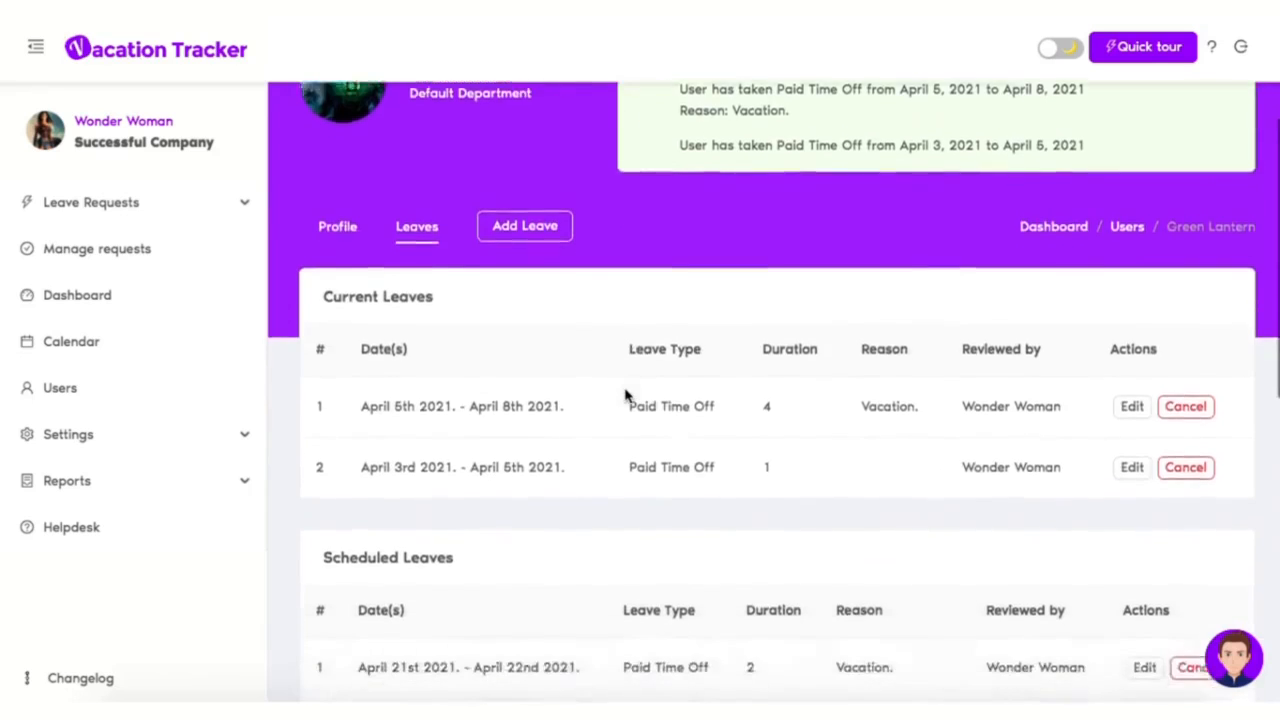
{"action": "scroll", "coordinate": [625, 396], "scroll_direction": "down", "scroll_amount": 5}
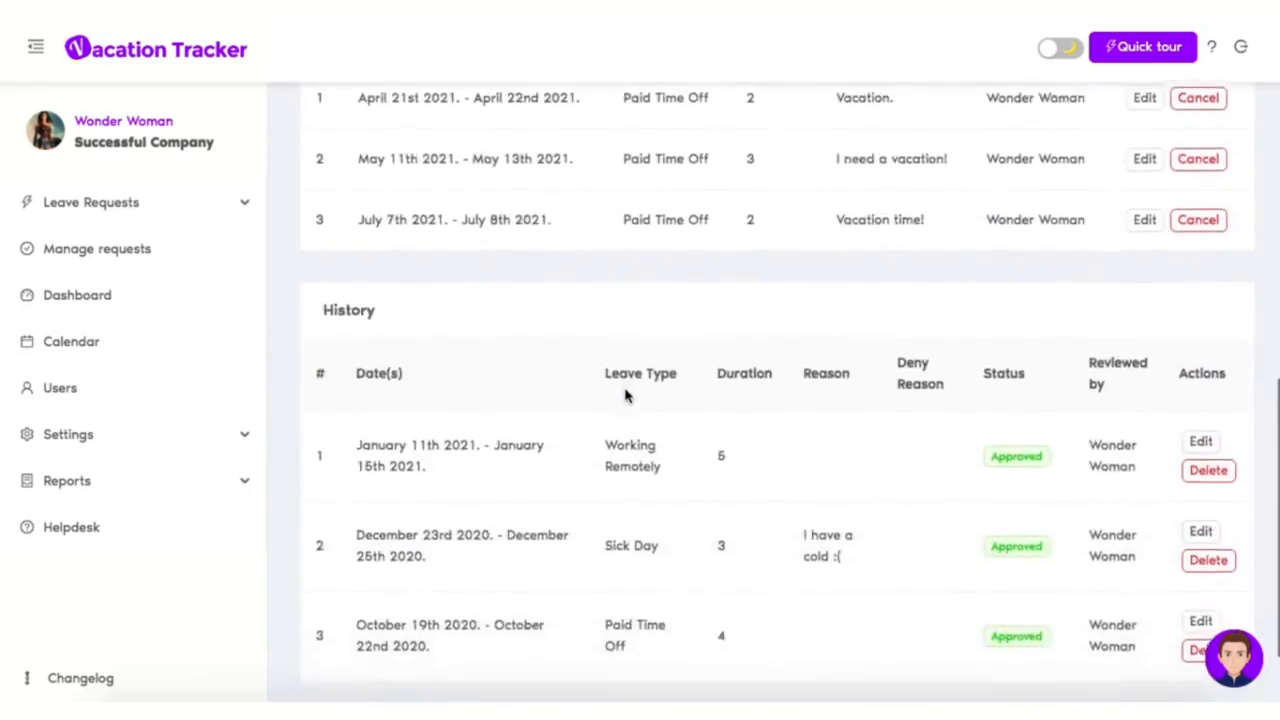
{"action": "scroll", "coordinate": [625, 396], "scroll_direction": "up", "scroll_amount": 8}
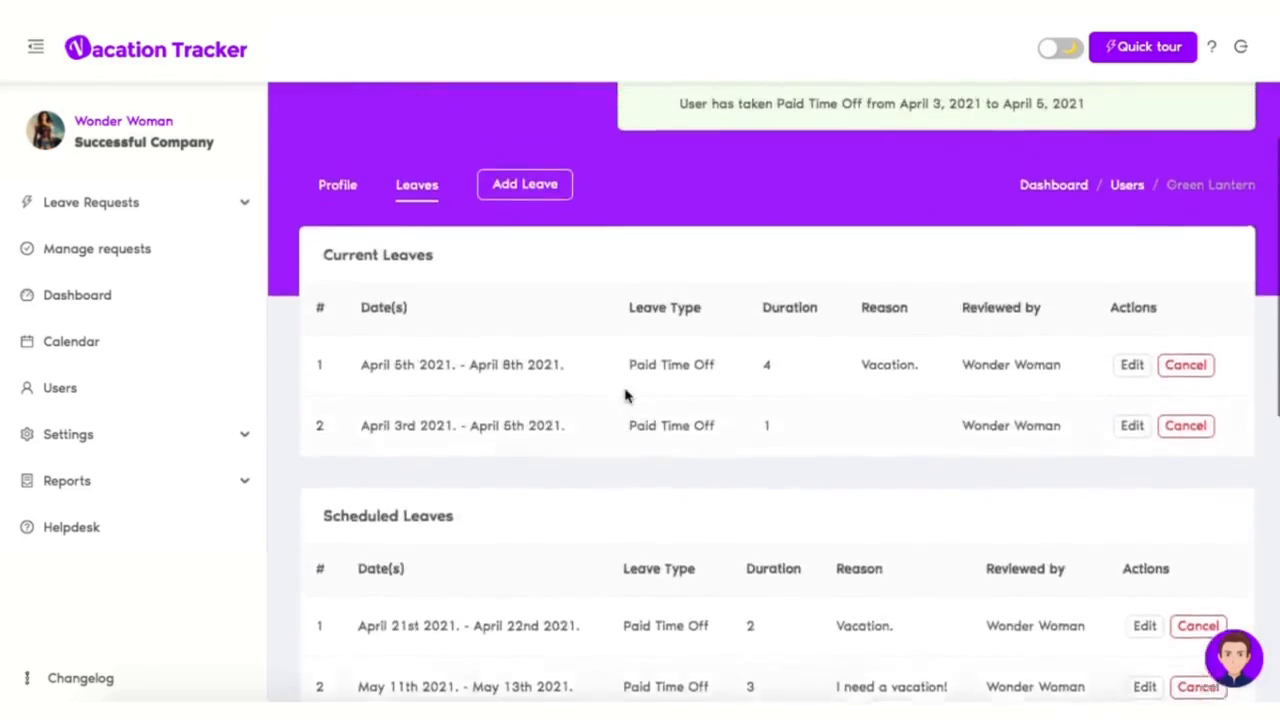
{"action": "scroll", "coordinate": [625, 396], "scroll_direction": "down", "scroll_amount": 2}
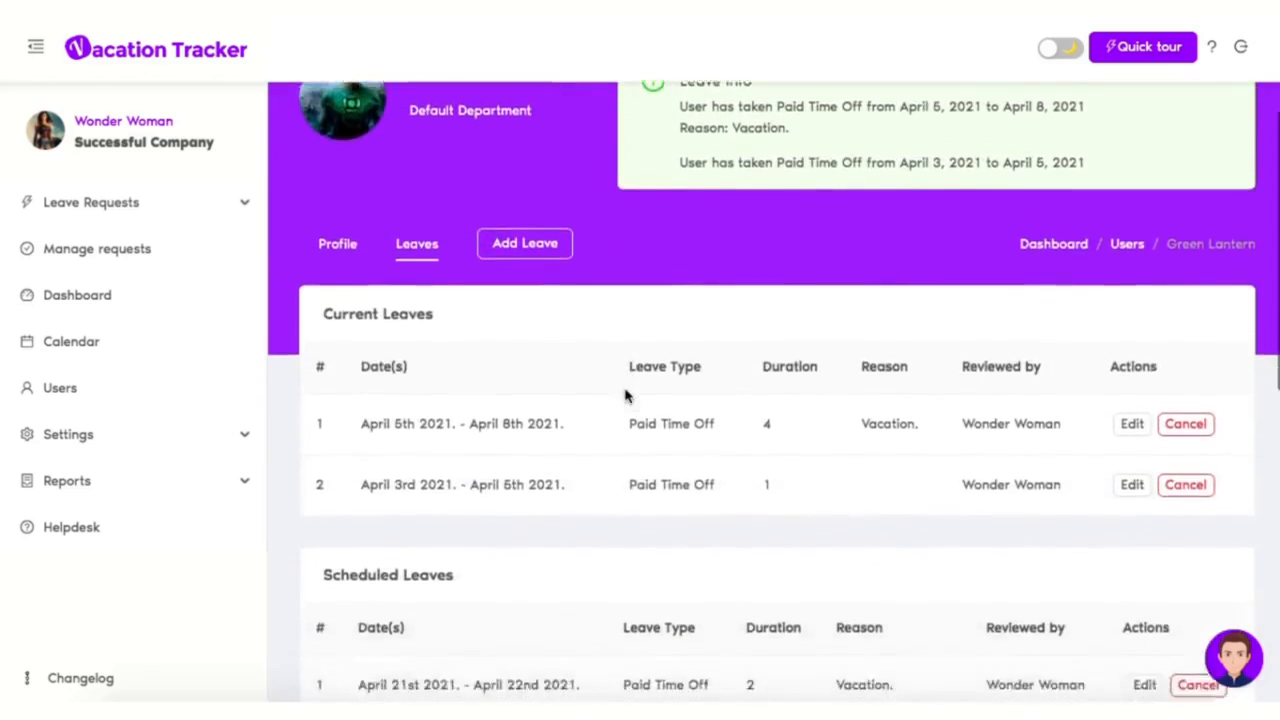
{"action": "scroll", "coordinate": [625, 396], "scroll_direction": "down", "scroll_amount": 3}
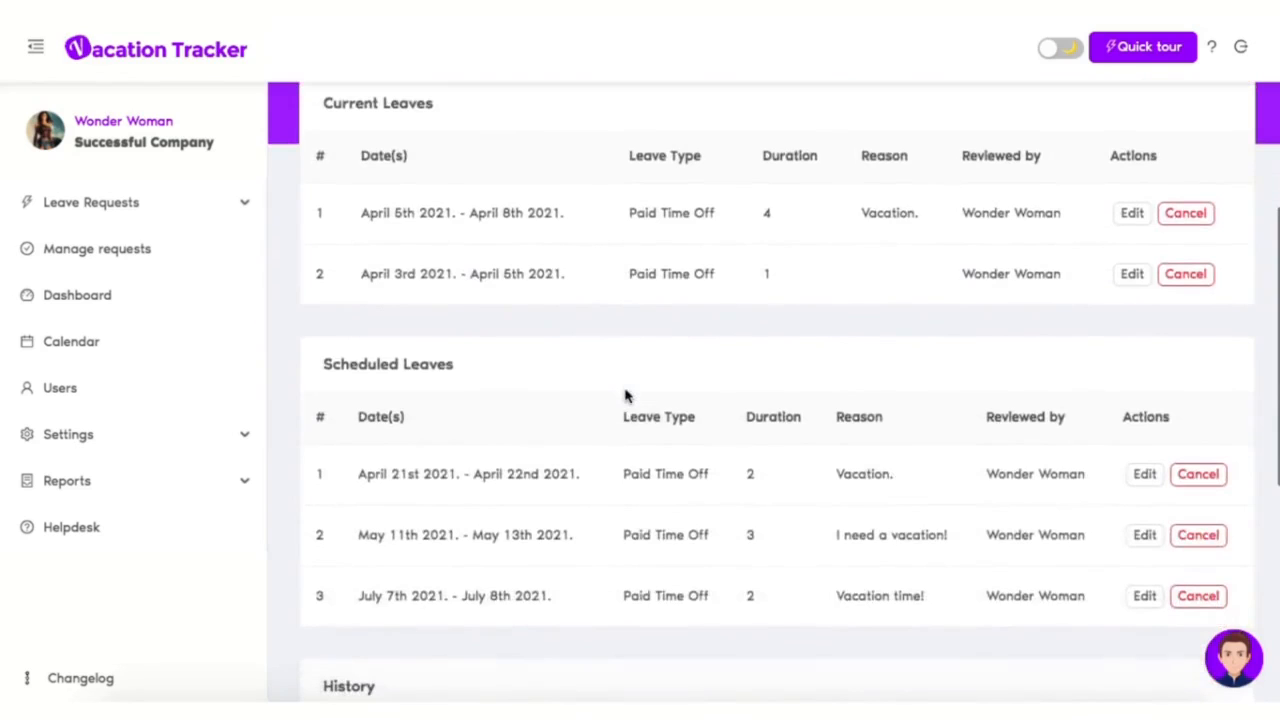
{"action": "scroll", "coordinate": [625, 396], "scroll_direction": "down", "scroll_amount": 2}
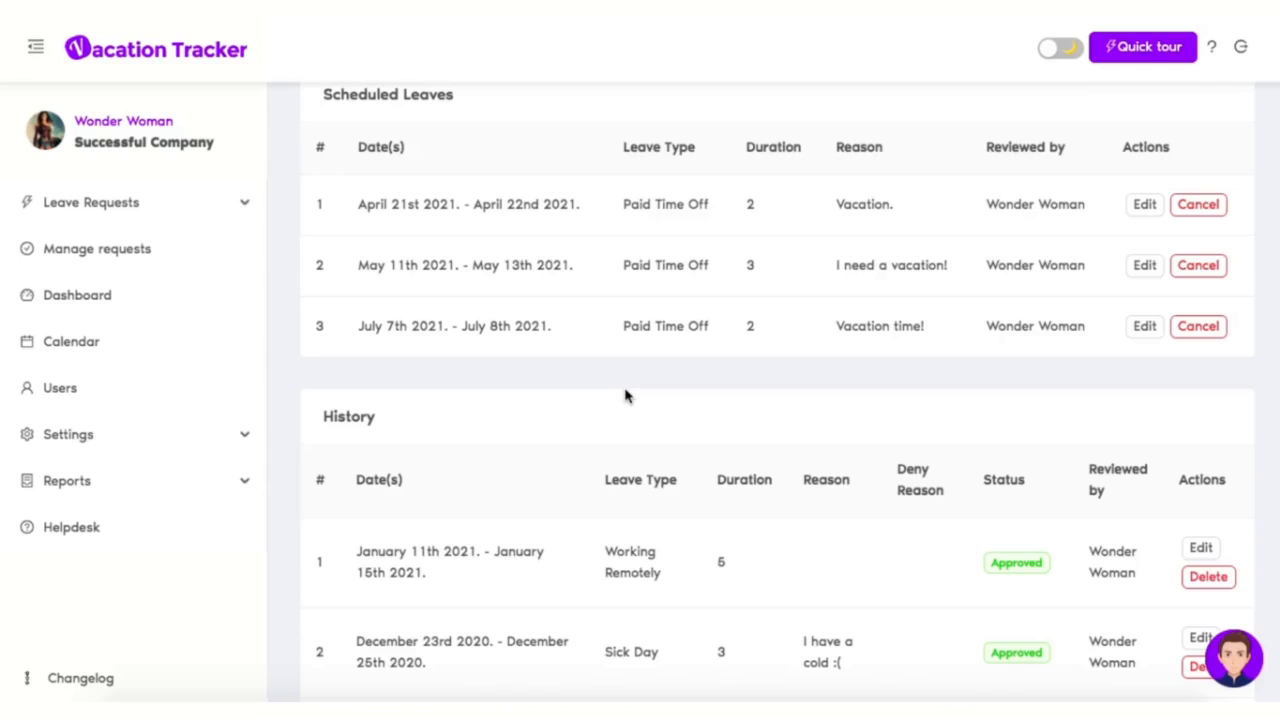
{"action": "scroll", "coordinate": [625, 396], "scroll_direction": "down", "scroll_amount": 1}
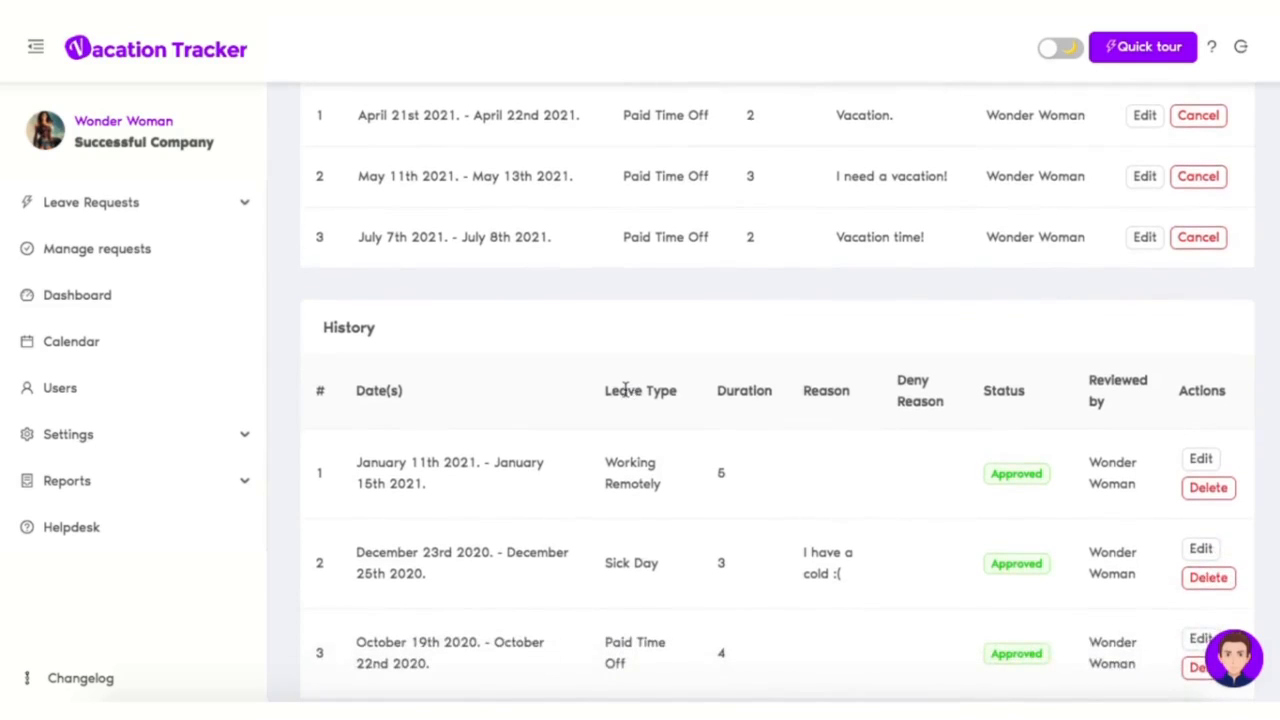
Step: Open the form for adding a leave from the top of the user's leaves page
{"action": "scroll", "coordinate": [625, 390], "scroll_direction": "up", "scroll_amount": 7}
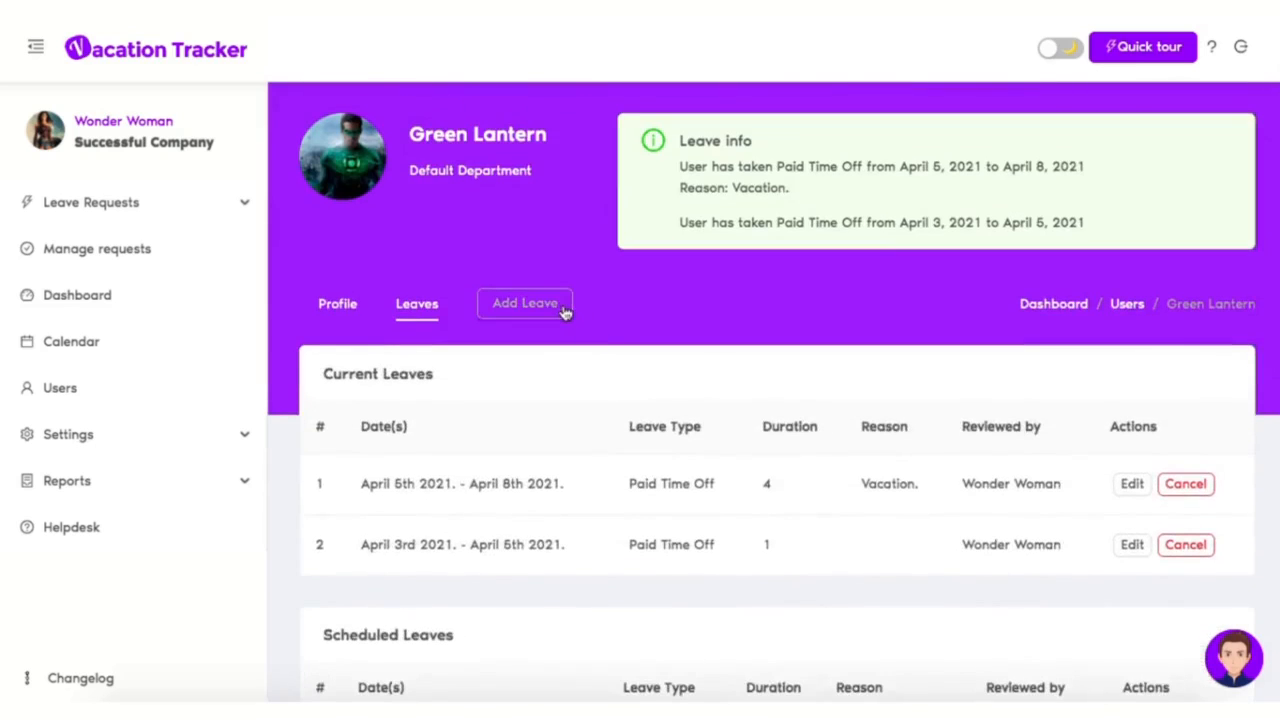
{"action": "left_click", "coordinate": [560, 305]}
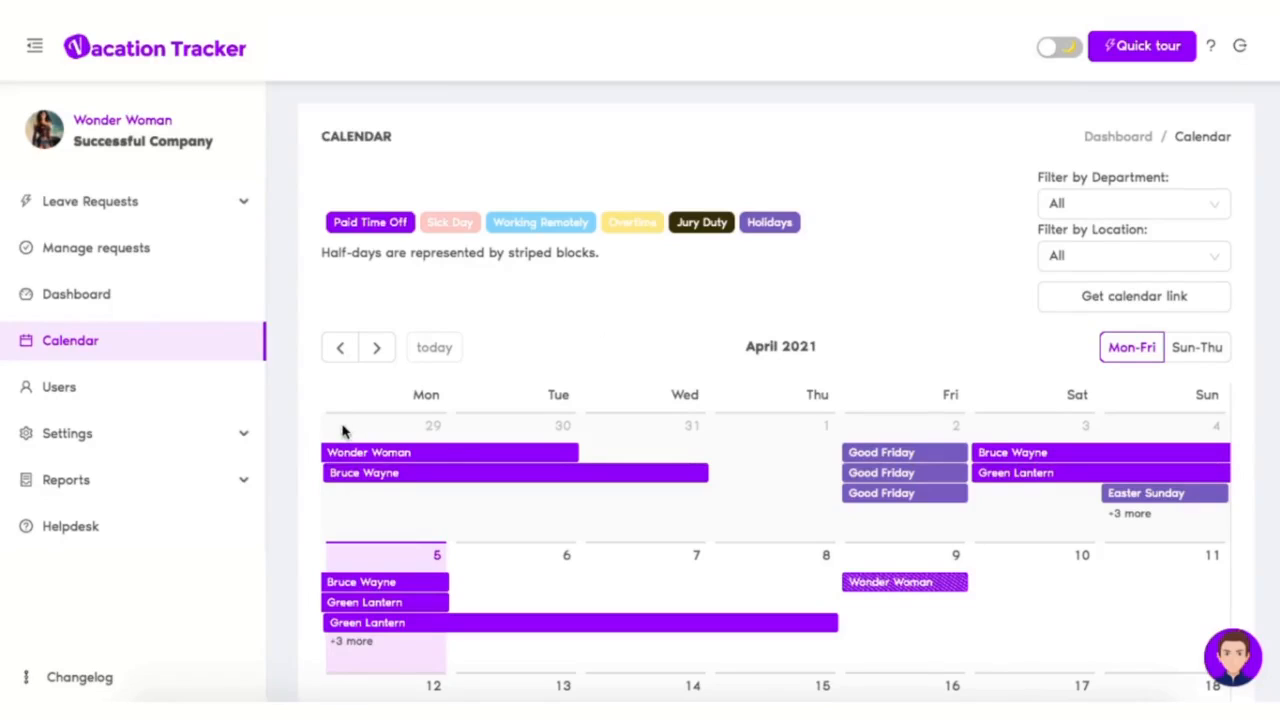
Step: Filter the calendar by the Sales department and the Montreal location, and copy the calendar link for that selection
{"action": "scroll", "coordinate": [342, 430], "scroll_direction": "down", "scroll_amount": 1}
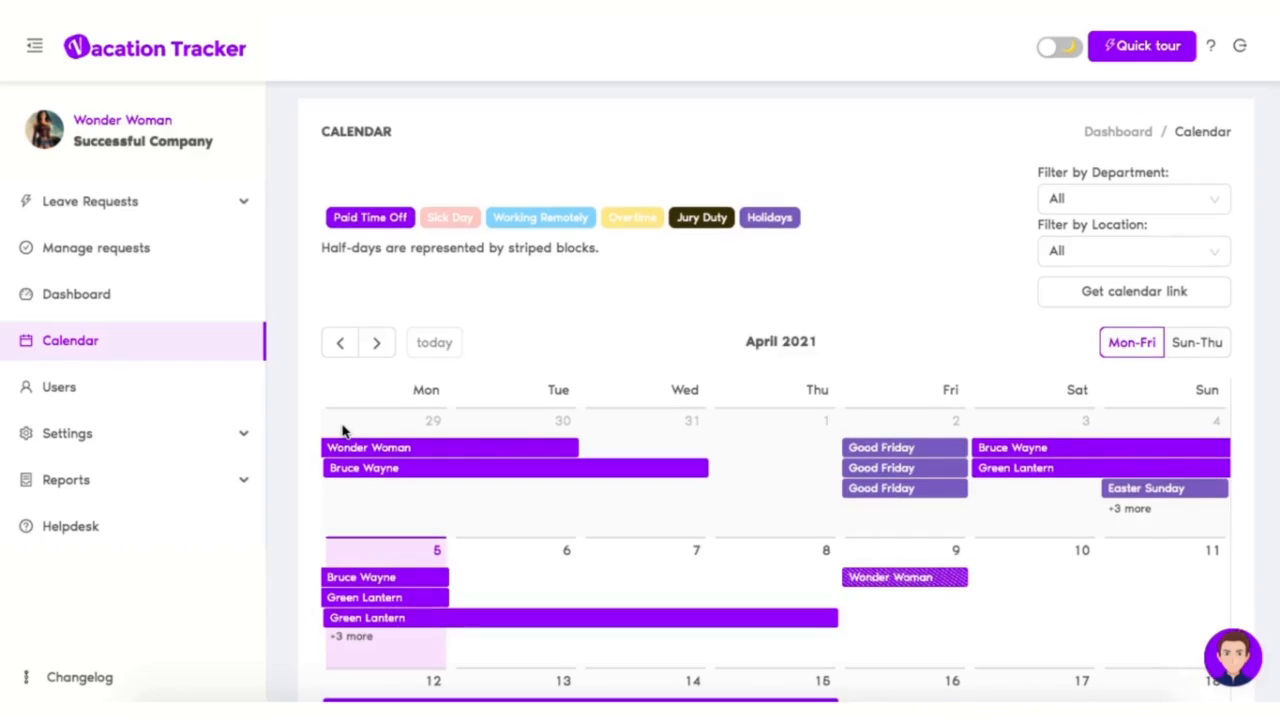
{"action": "scroll", "coordinate": [342, 430], "scroll_direction": "down", "scroll_amount": 1}
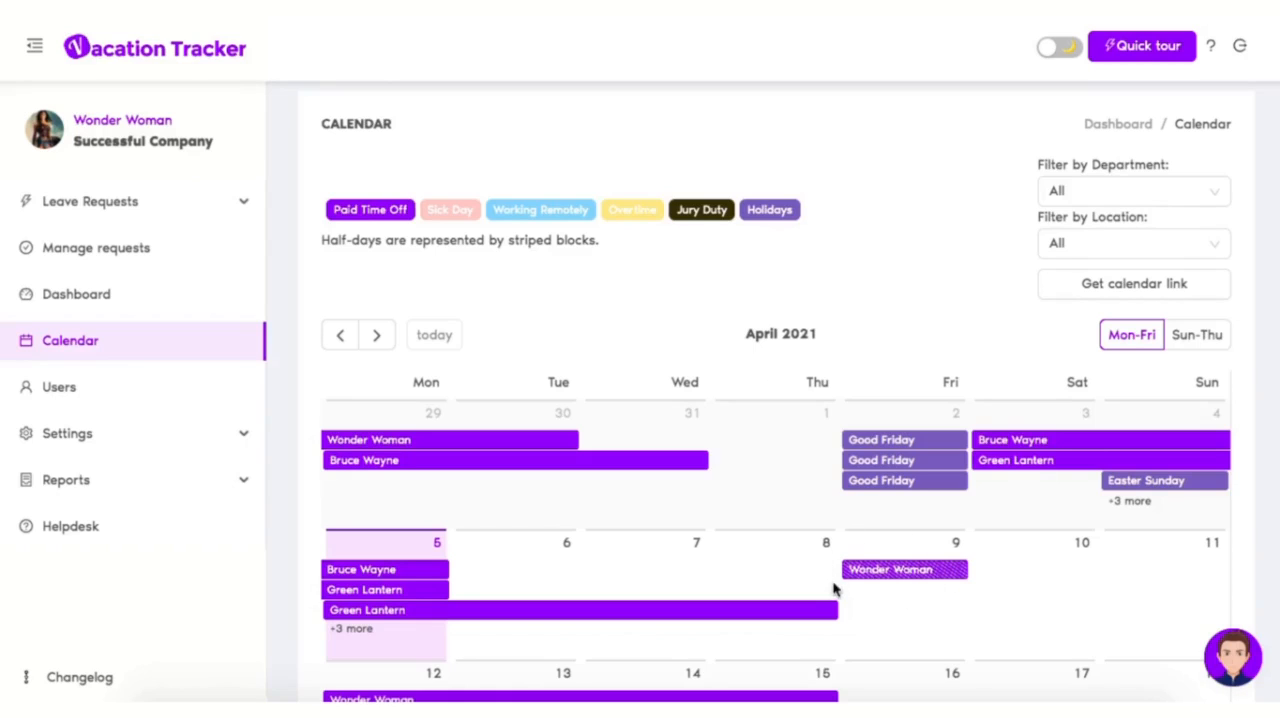
{"action": "scroll", "coordinate": [833, 590], "scroll_direction": "up", "scroll_amount": 1}
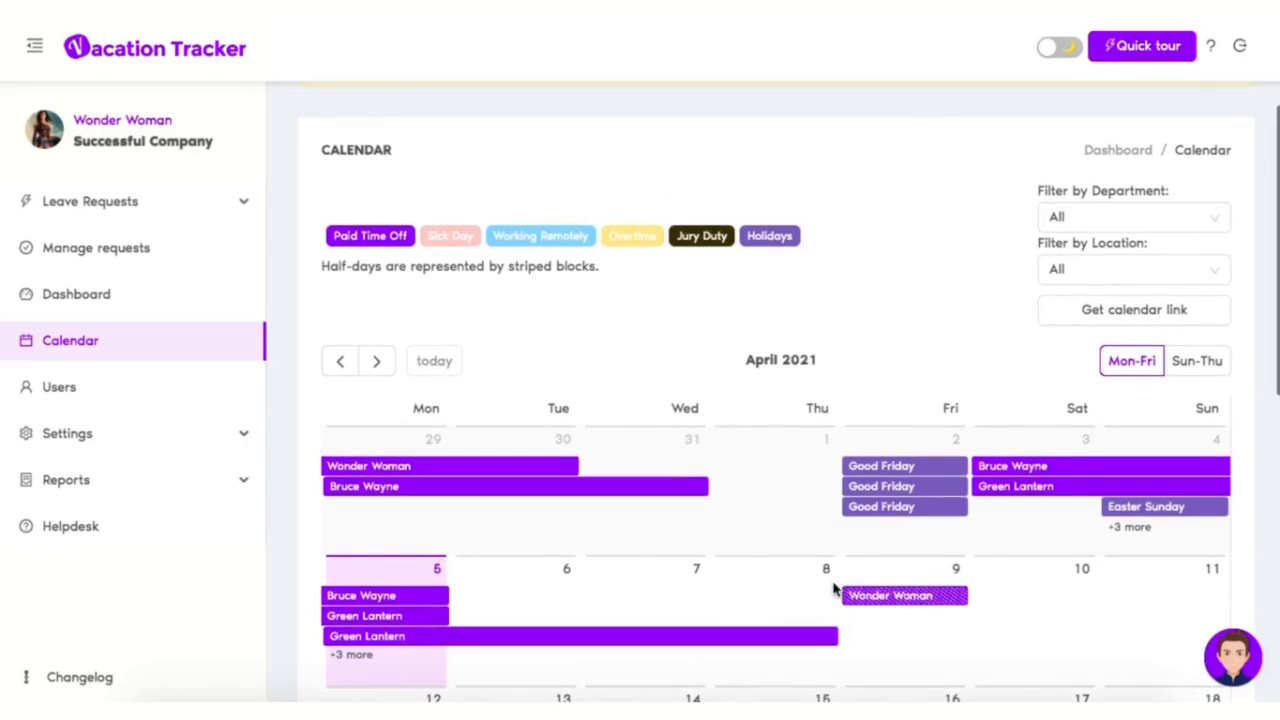
{"action": "left_click", "coordinate": [1136, 221]}
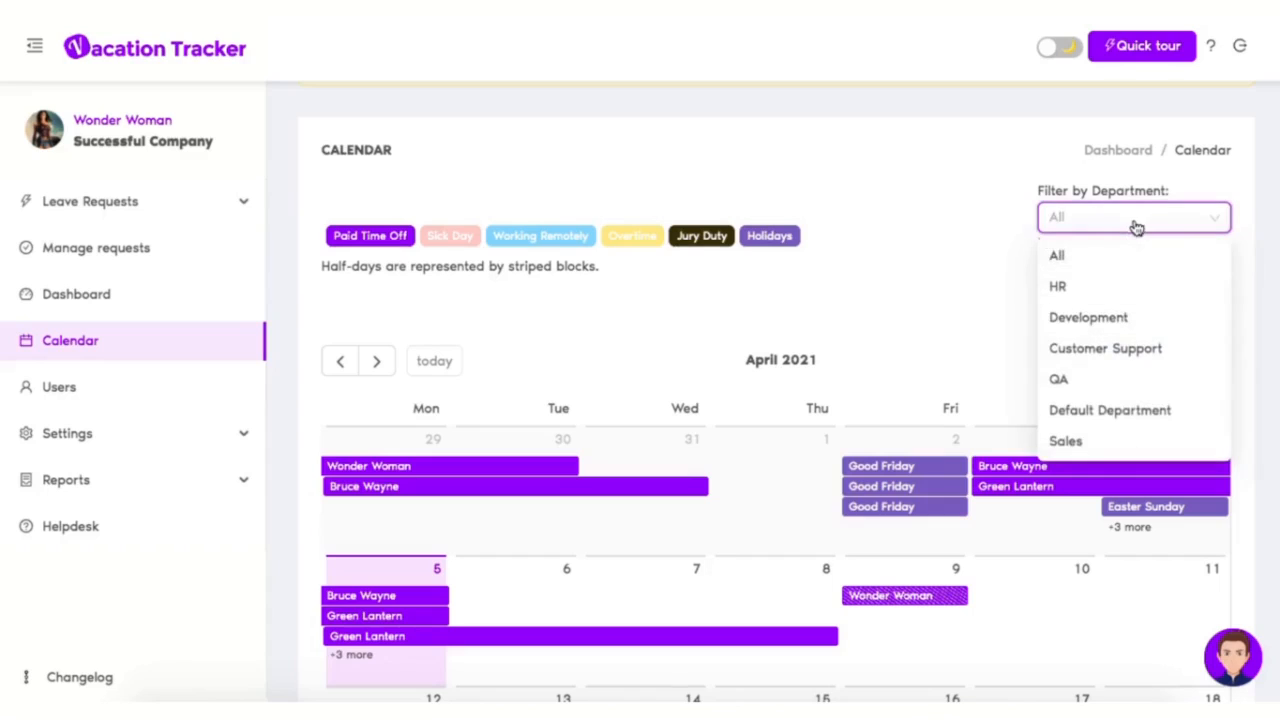
{"action": "left_click", "coordinate": [1092, 443]}
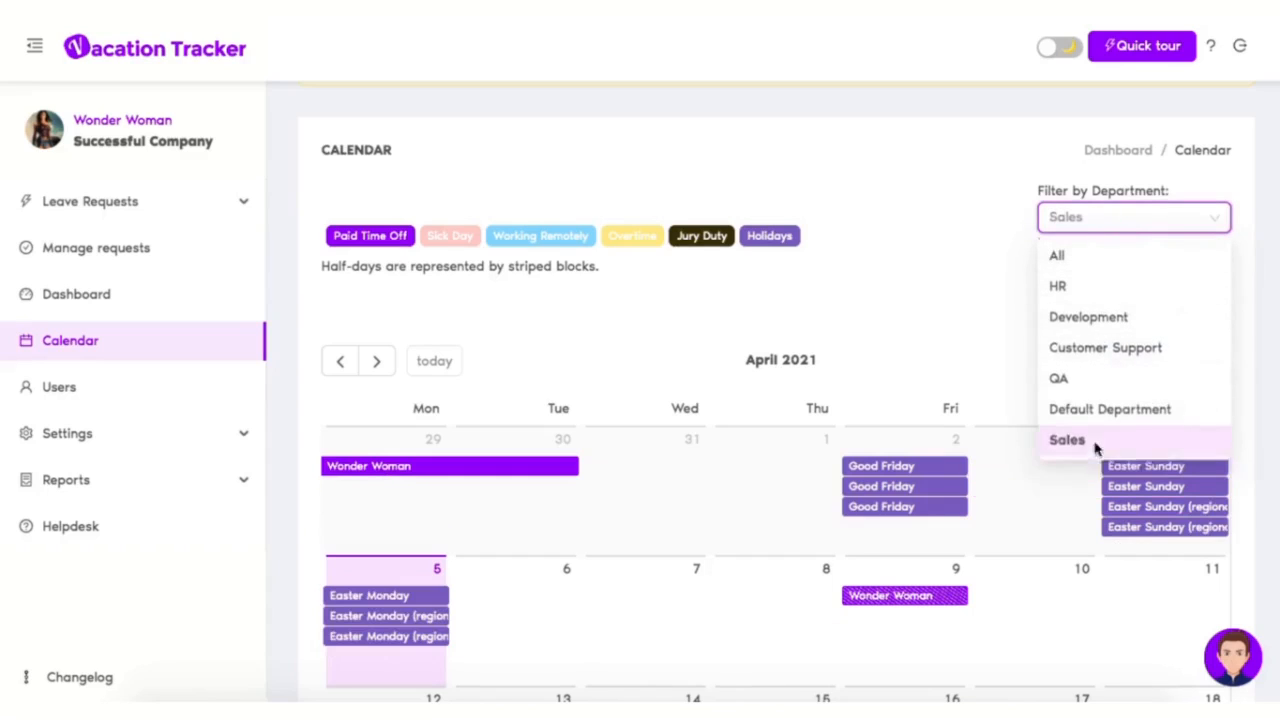
{"action": "left_click", "coordinate": [1103, 274]}
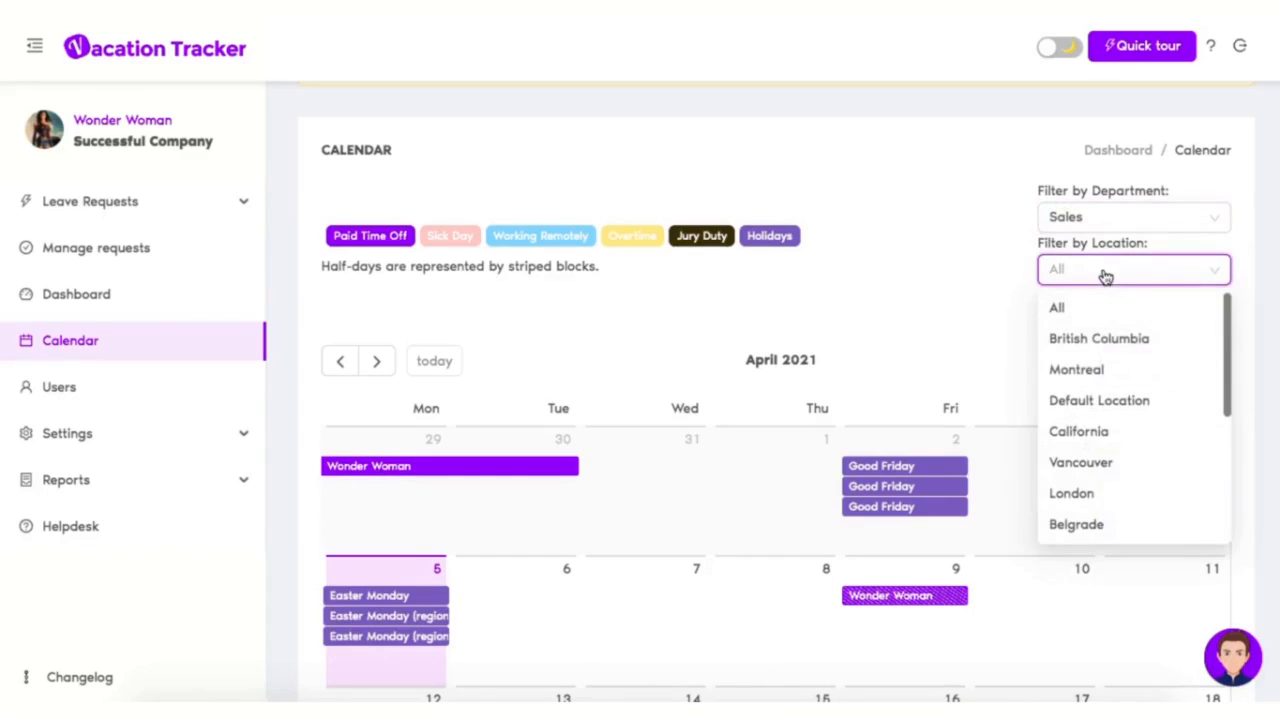
{"action": "left_click", "coordinate": [1092, 372]}
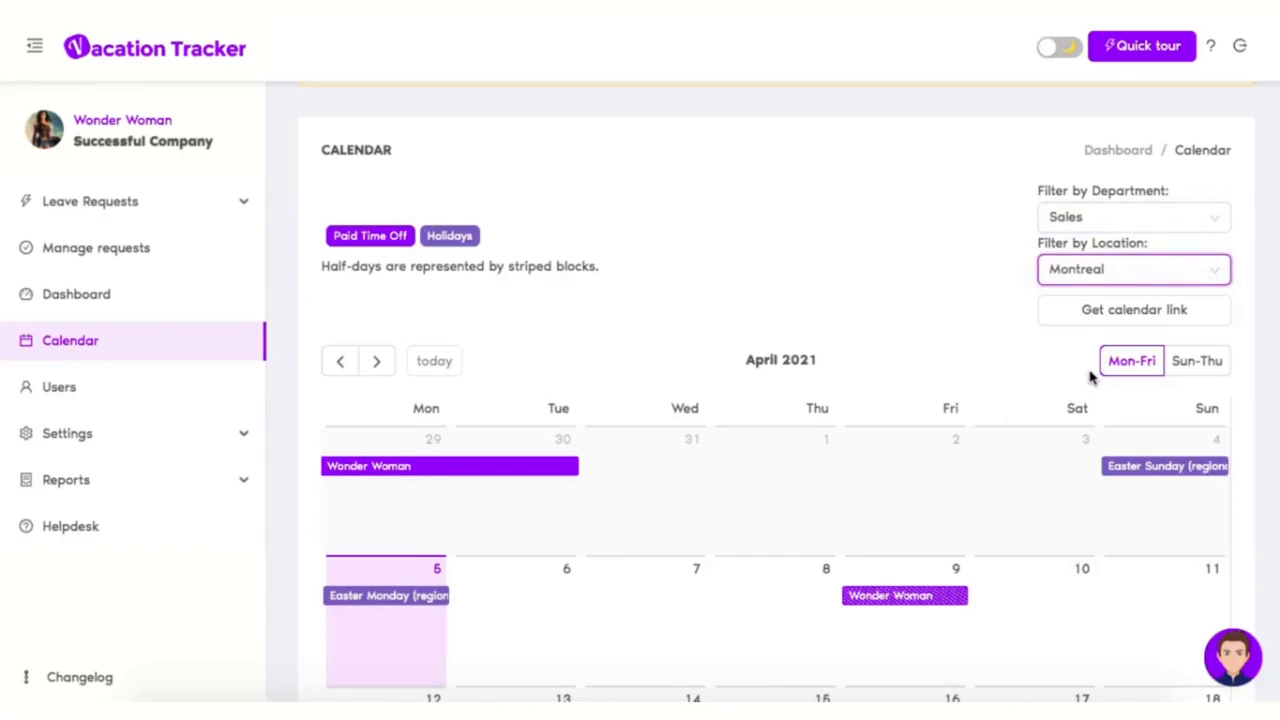
{"action": "left_click", "coordinate": [1106, 313]}
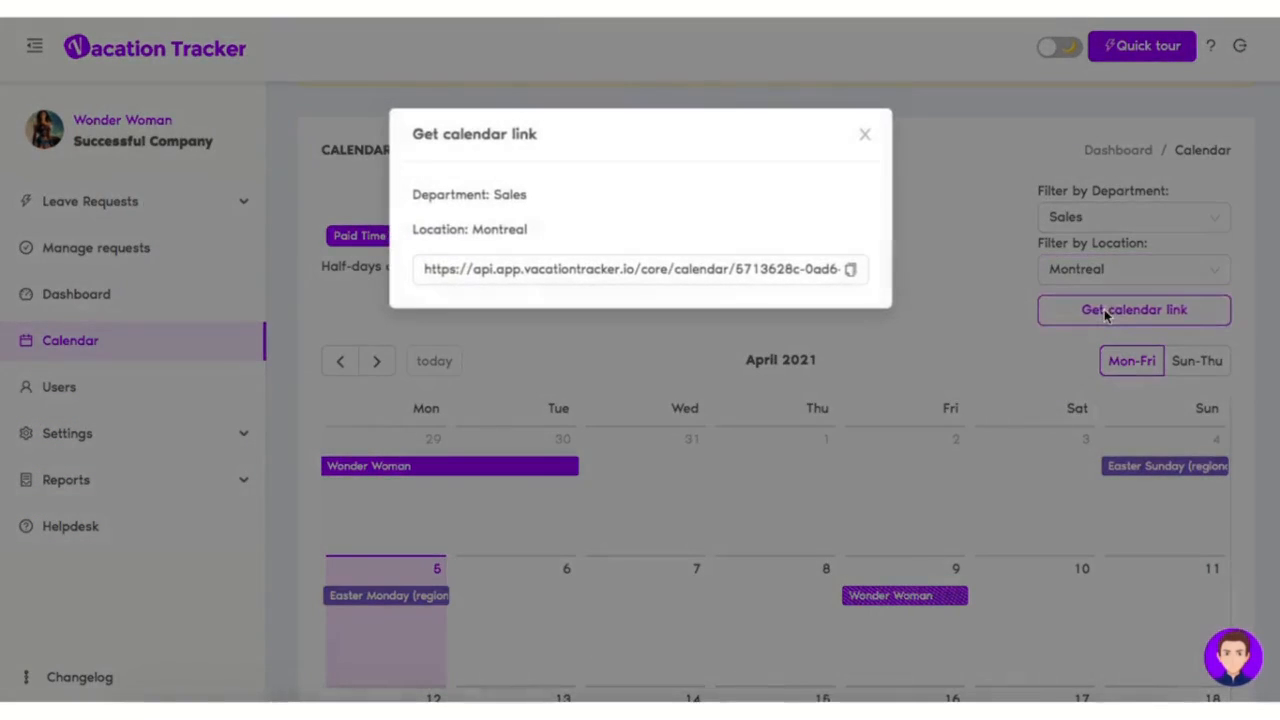
{"action": "left_click", "coordinate": [851, 271]}
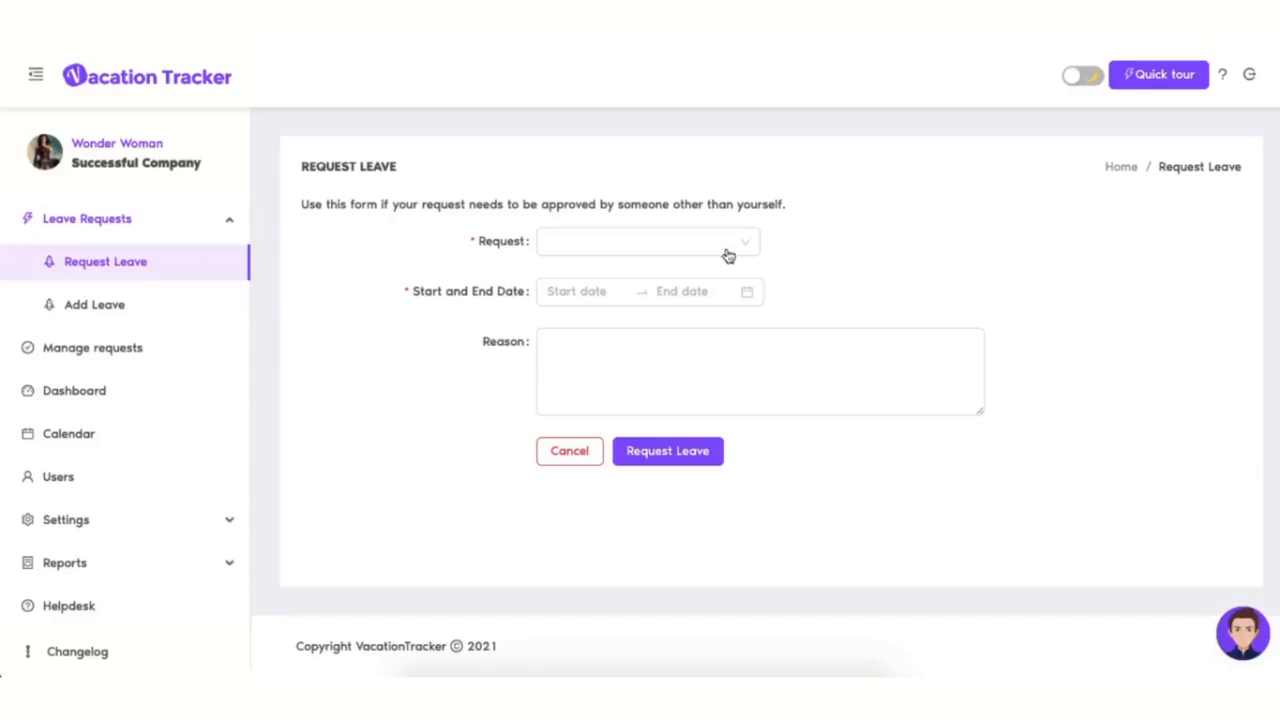
Step: Request Paid Time Off from 2021-05-03 to 2021-05-07 with the reason "I need vacation!" and submit the request
{"action": "left_click", "coordinate": [700, 250]}
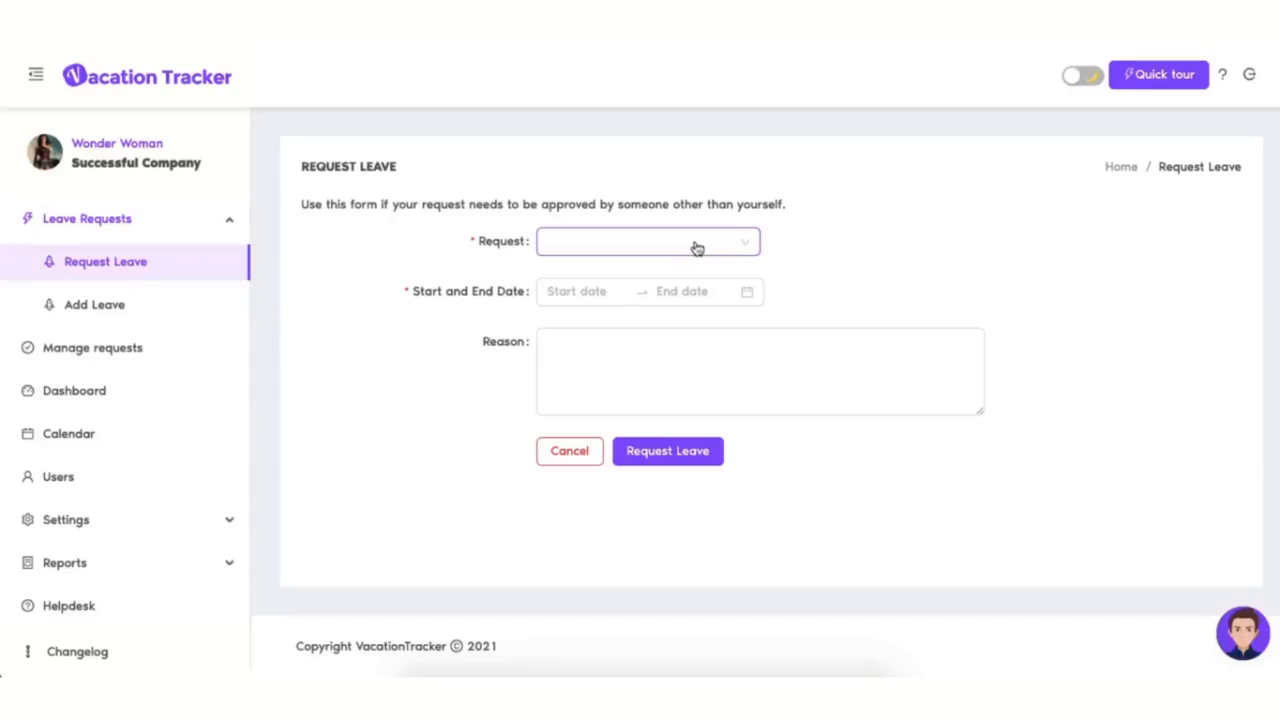
{"action": "left_click", "coordinate": [684, 277]}
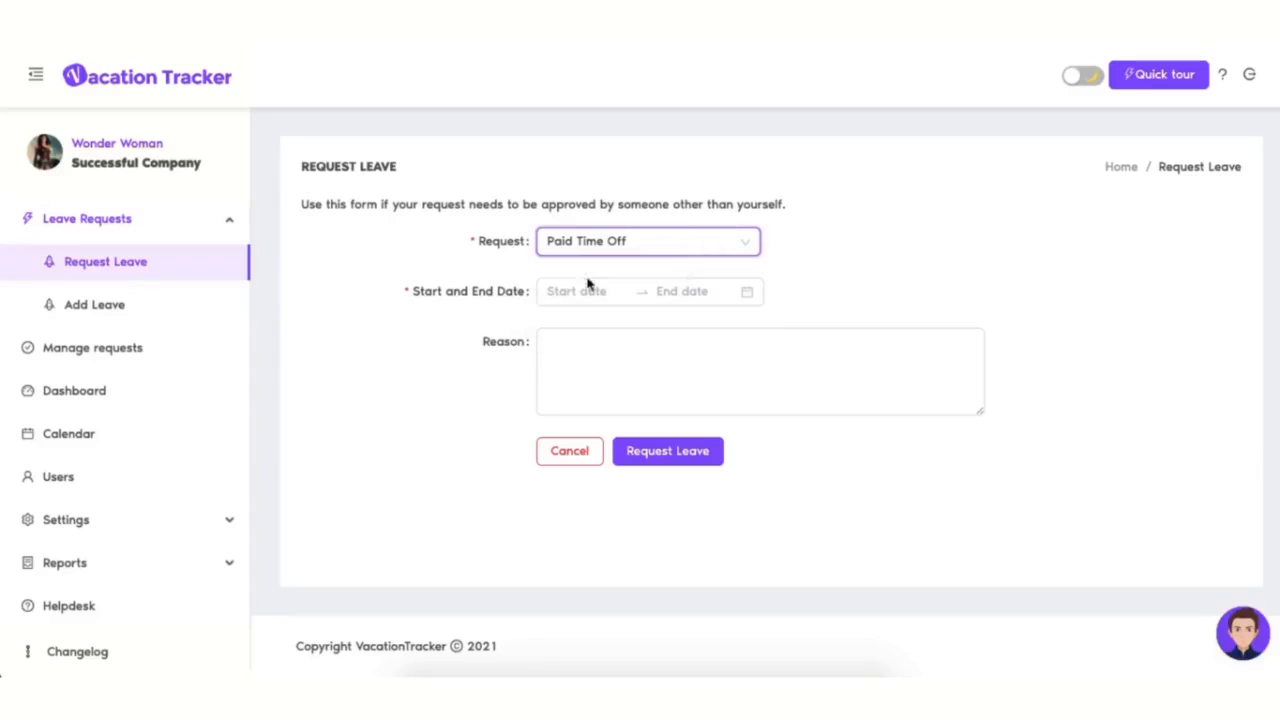
{"action": "left_click", "coordinate": [558, 292]}
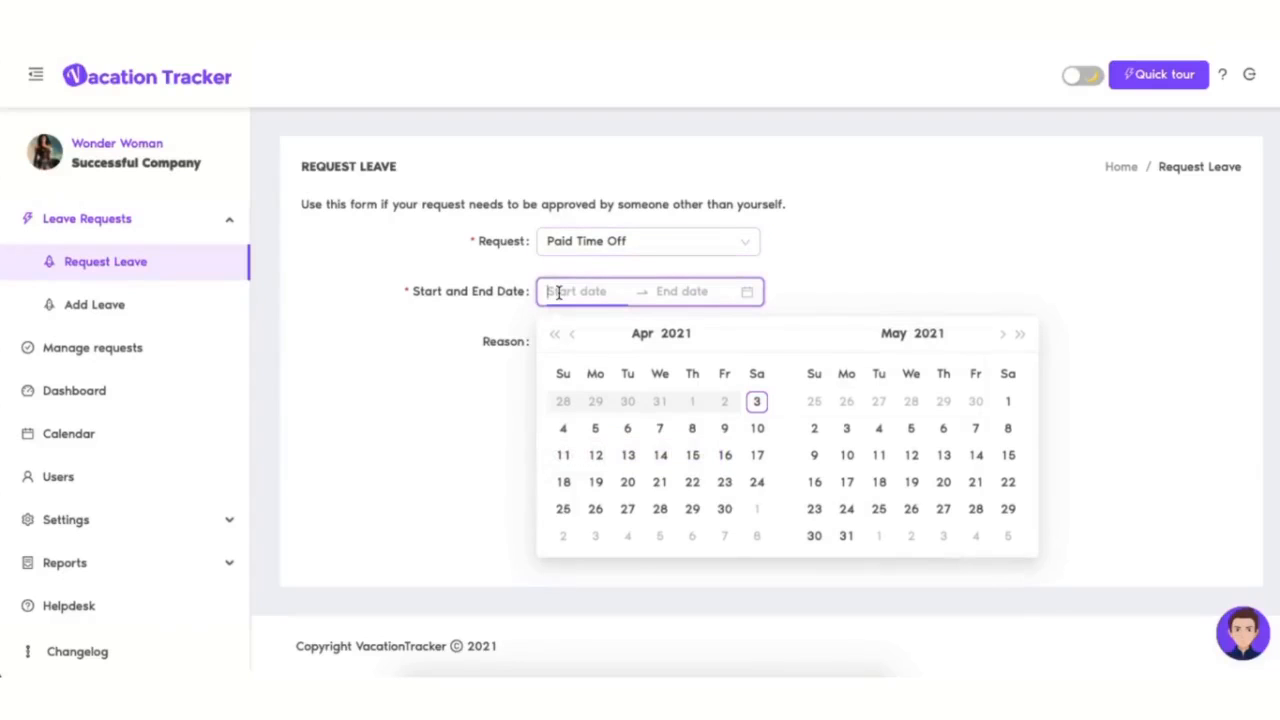
{"action": "left_click", "coordinate": [848, 428]}
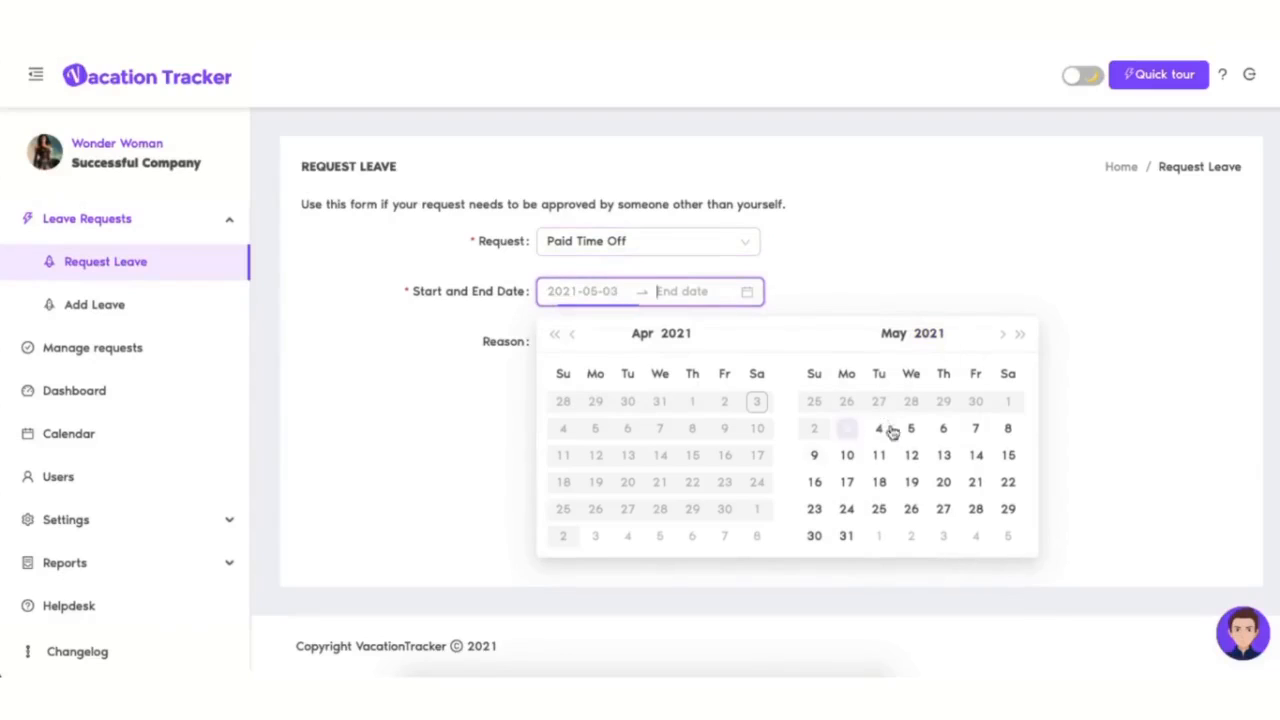
{"action": "left_click", "coordinate": [975, 428]}
{"action": "left_click", "coordinate": [798, 388]}
{"action": "type", "text": "I need vacation!"}
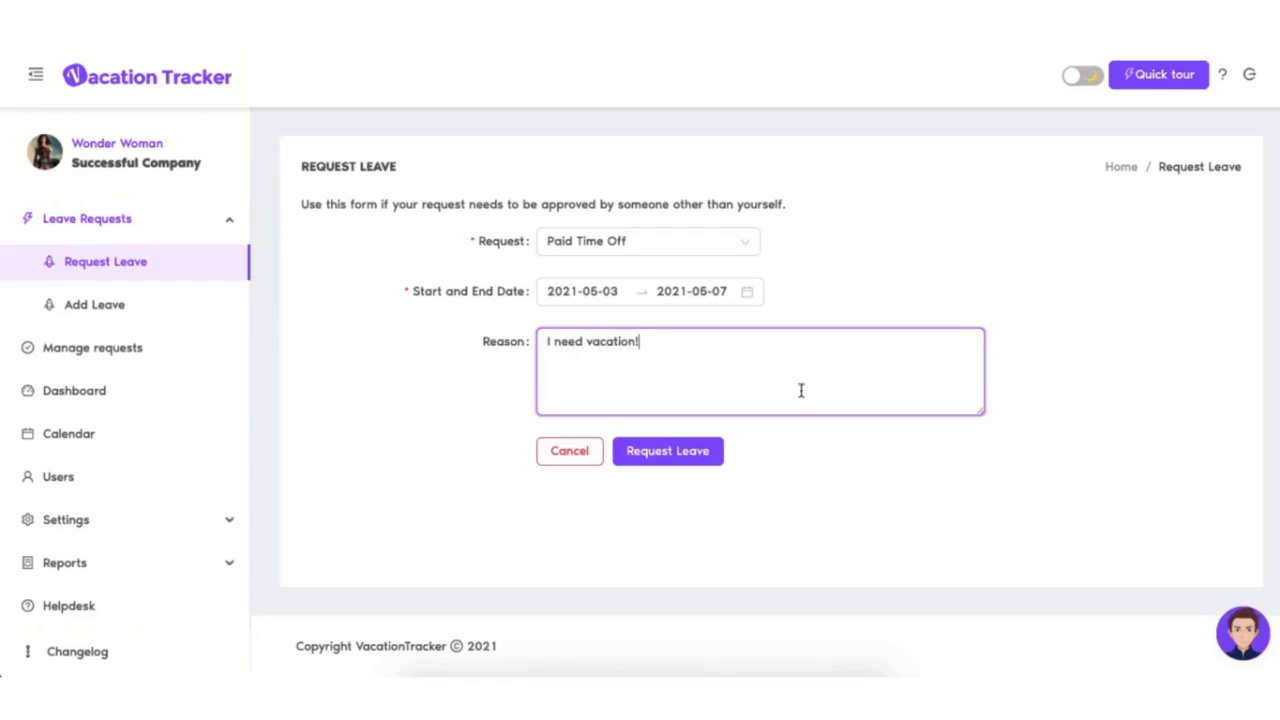
{"action": "left_click", "coordinate": [705, 458]}
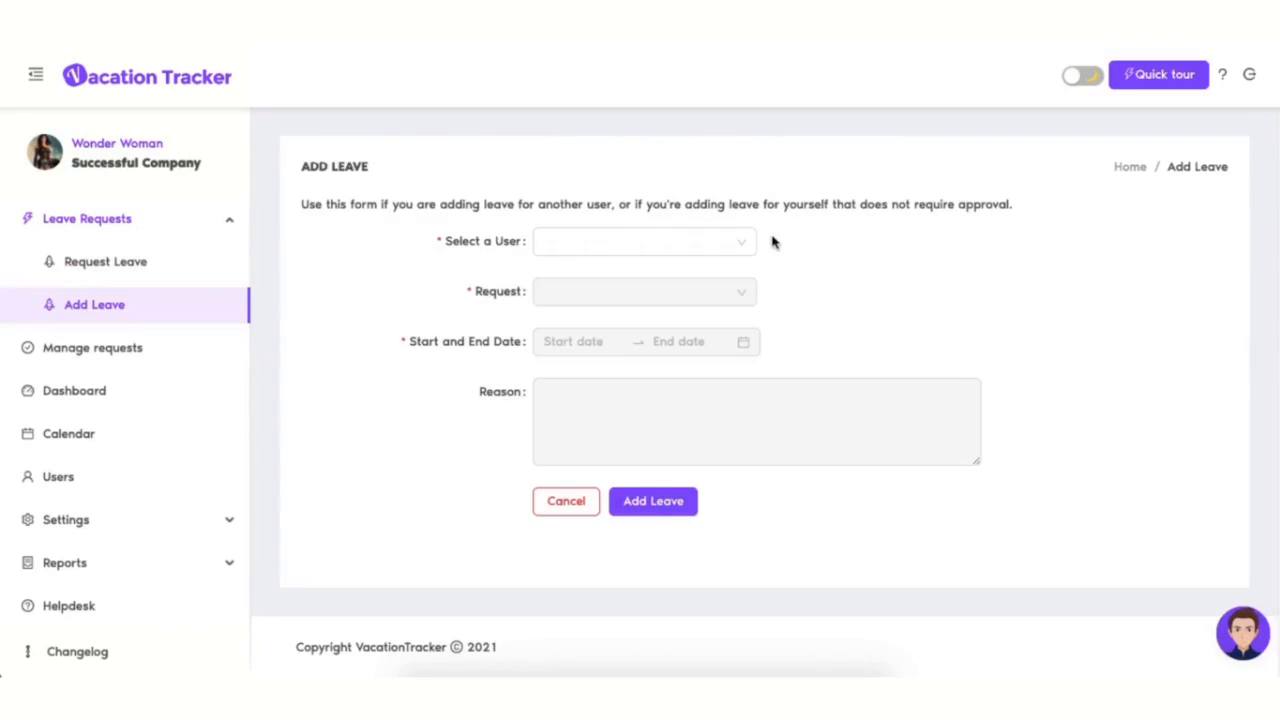
Step: Add a Paid Time Off leave from 2021-05-10 to 2021-05-14 for the first user in the list, without a reason
{"action": "left_click", "coordinate": [704, 244]}
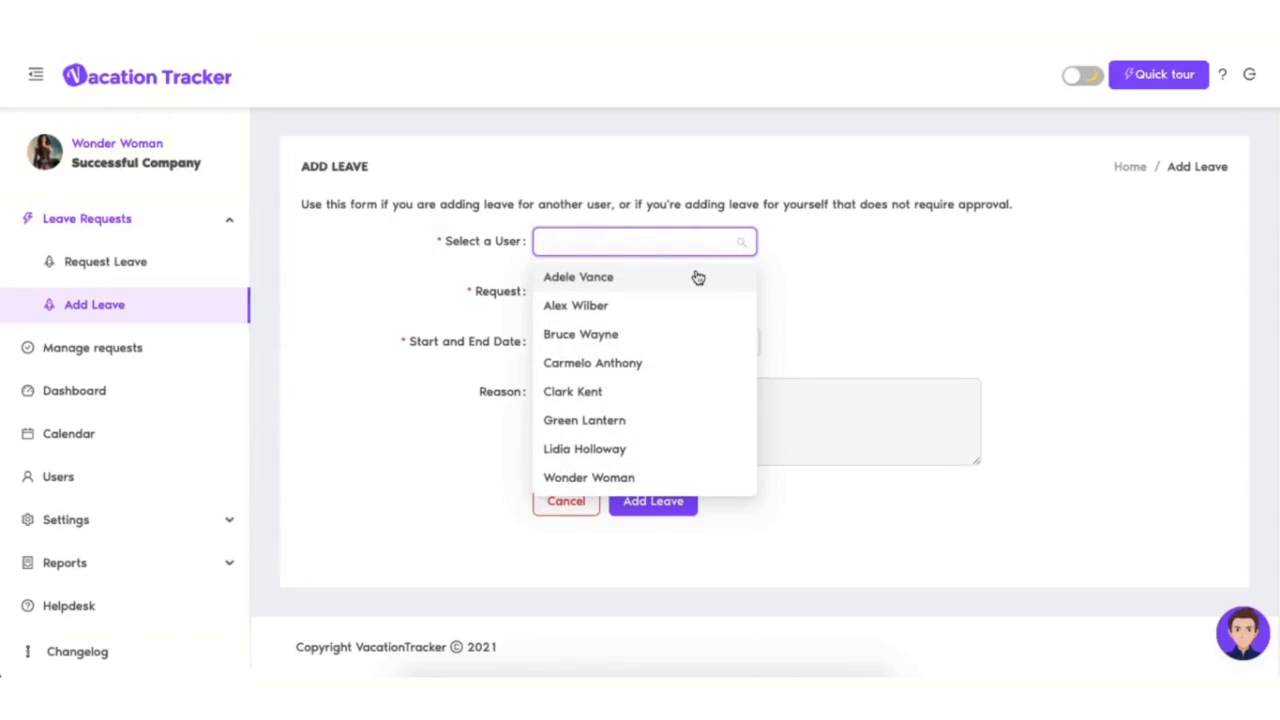
{"action": "left_click", "coordinate": [698, 277]}
{"action": "left_click", "coordinate": [608, 292]}
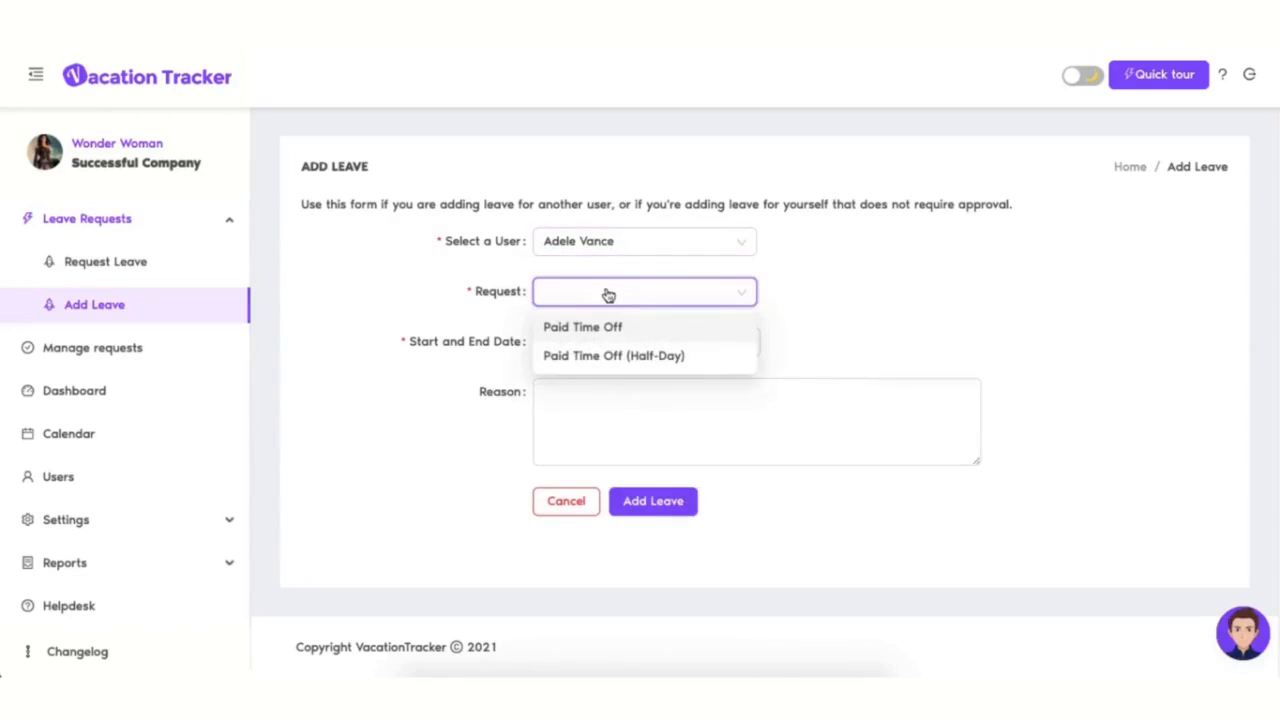
{"action": "left_click", "coordinate": [610, 330]}
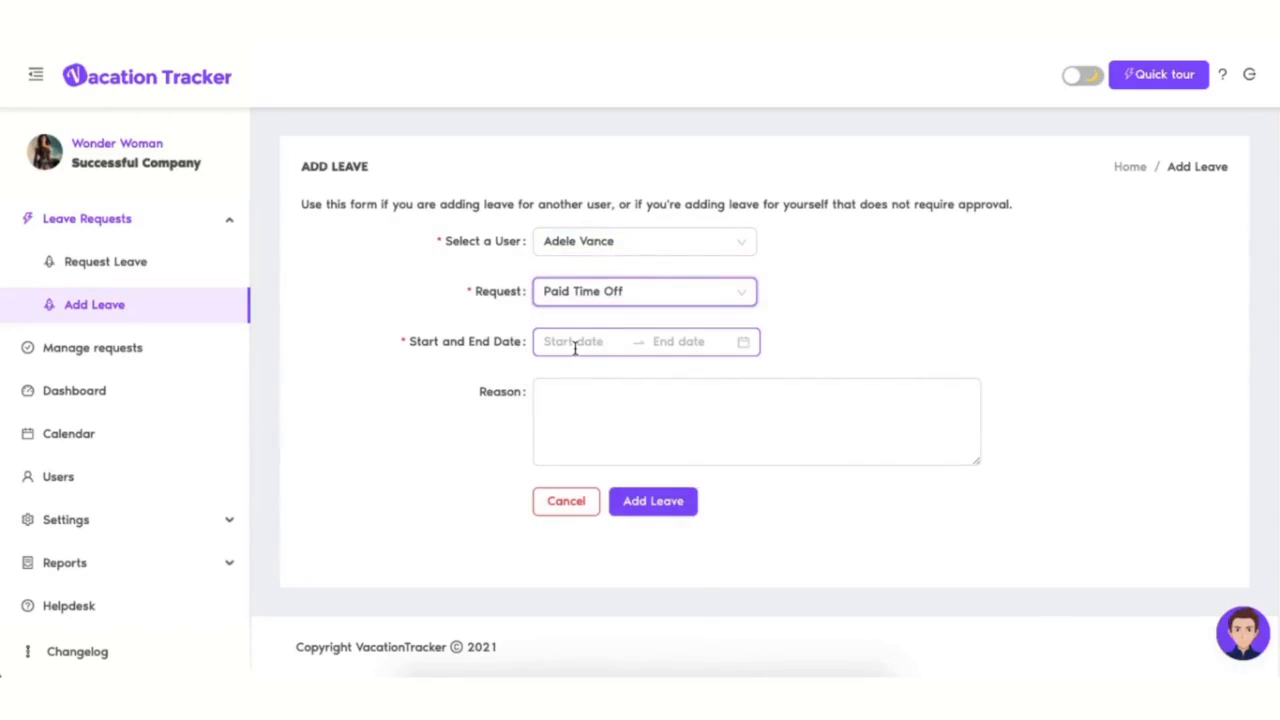
{"action": "left_click", "coordinate": [574, 342]}
{"action": "left_click", "coordinate": [843, 507]}
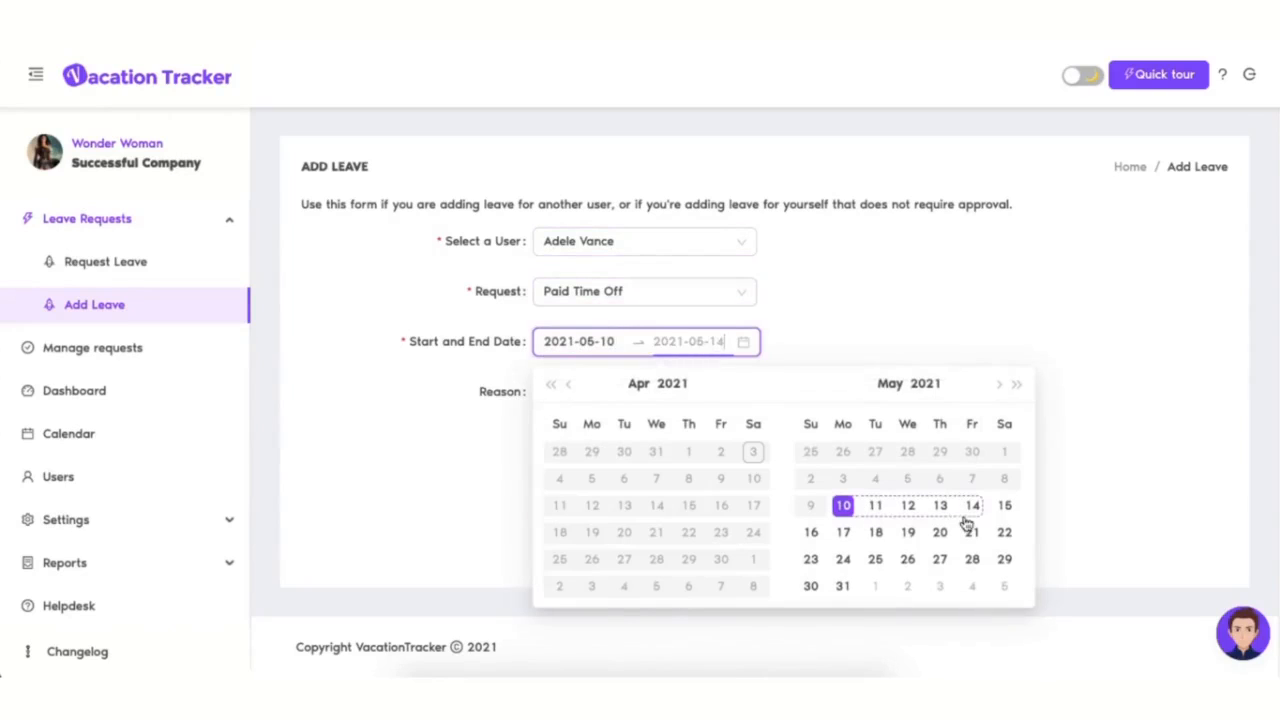
{"action": "left_click", "coordinate": [966, 514]}
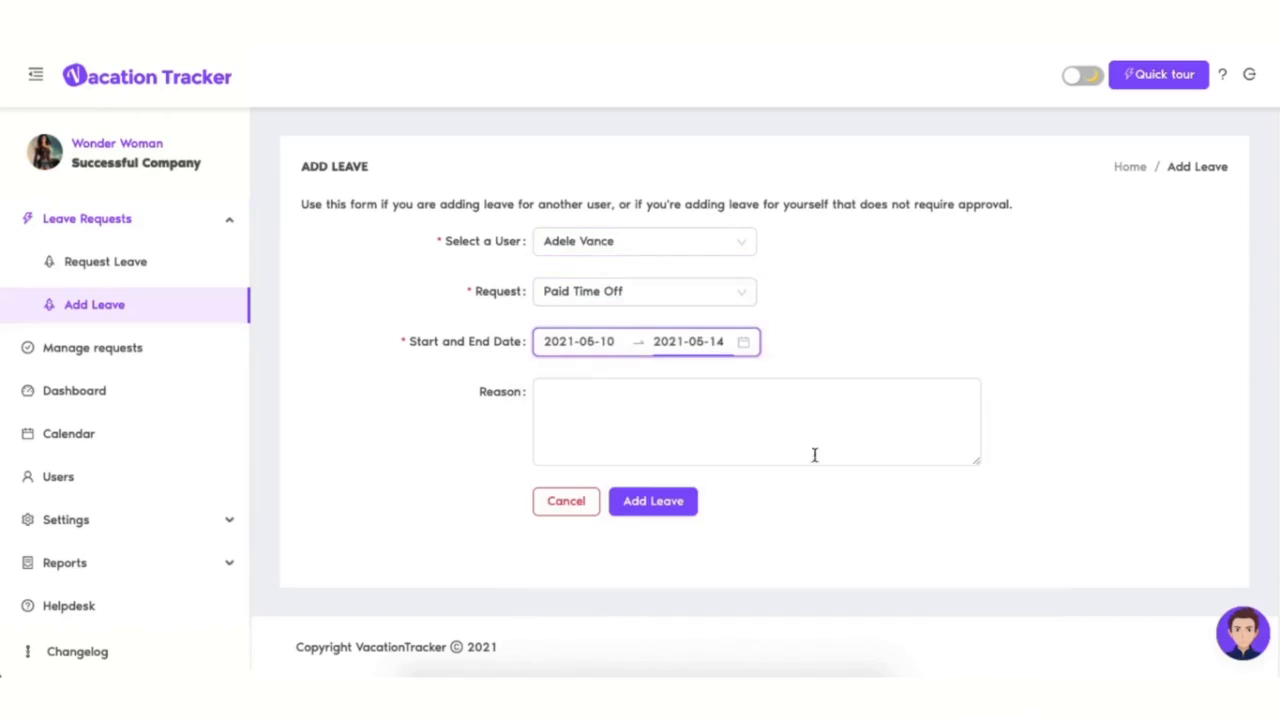
{"action": "left_click", "coordinate": [666, 510]}
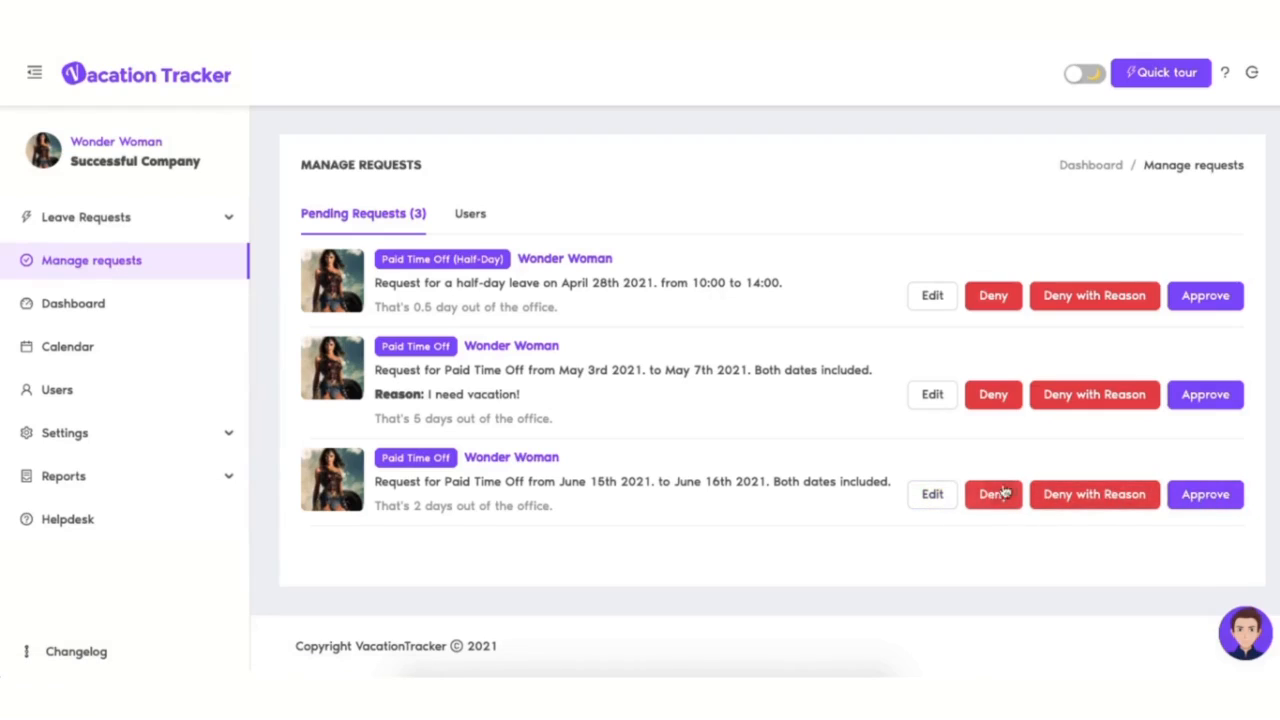
Step: Check the edit form of the pending June 15th–16th 2021 request without changing it, and review the users under Manage Requests
{"action": "left_click", "coordinate": [931, 493]}
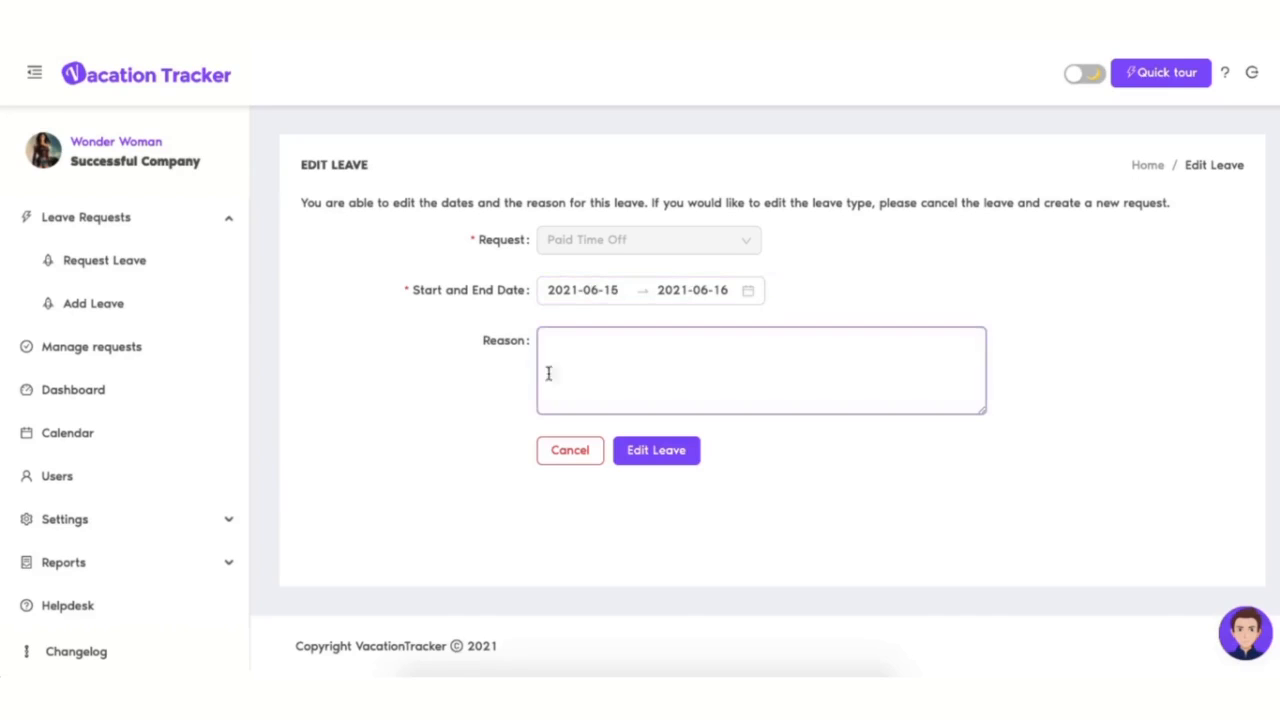
{"action": "left_click", "coordinate": [572, 458]}
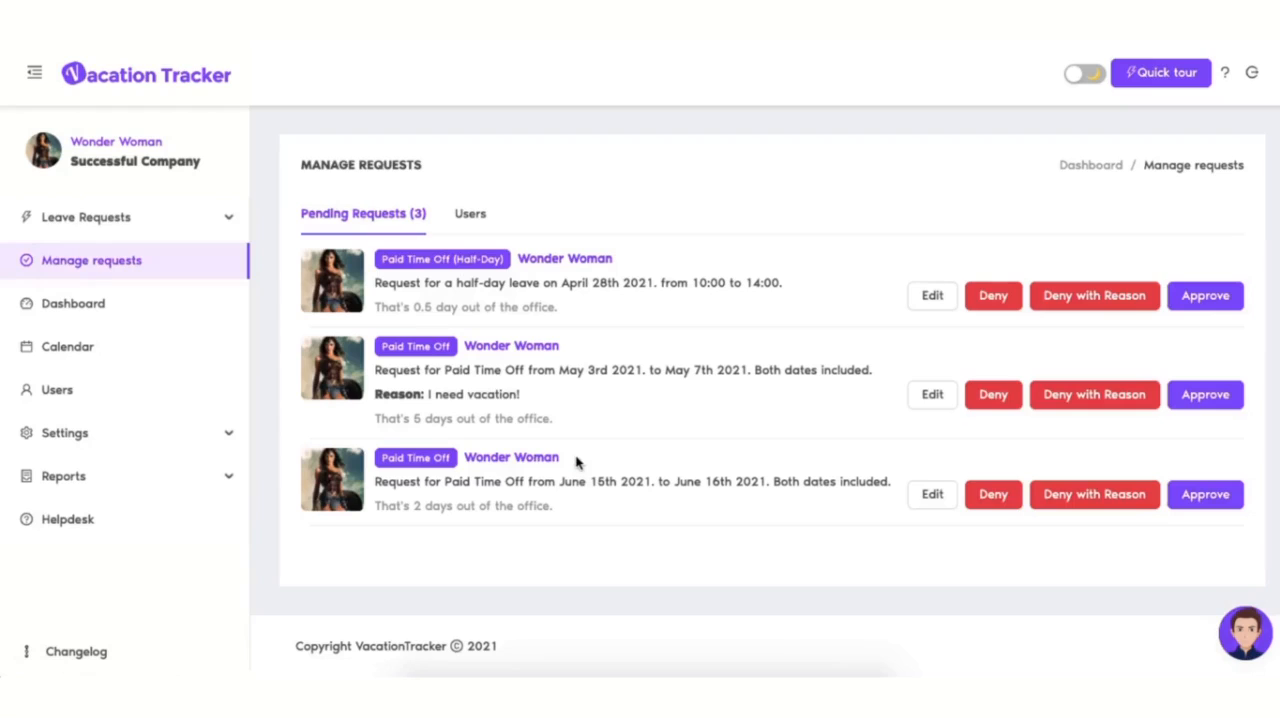
{"action": "left_click", "coordinate": [470, 215]}
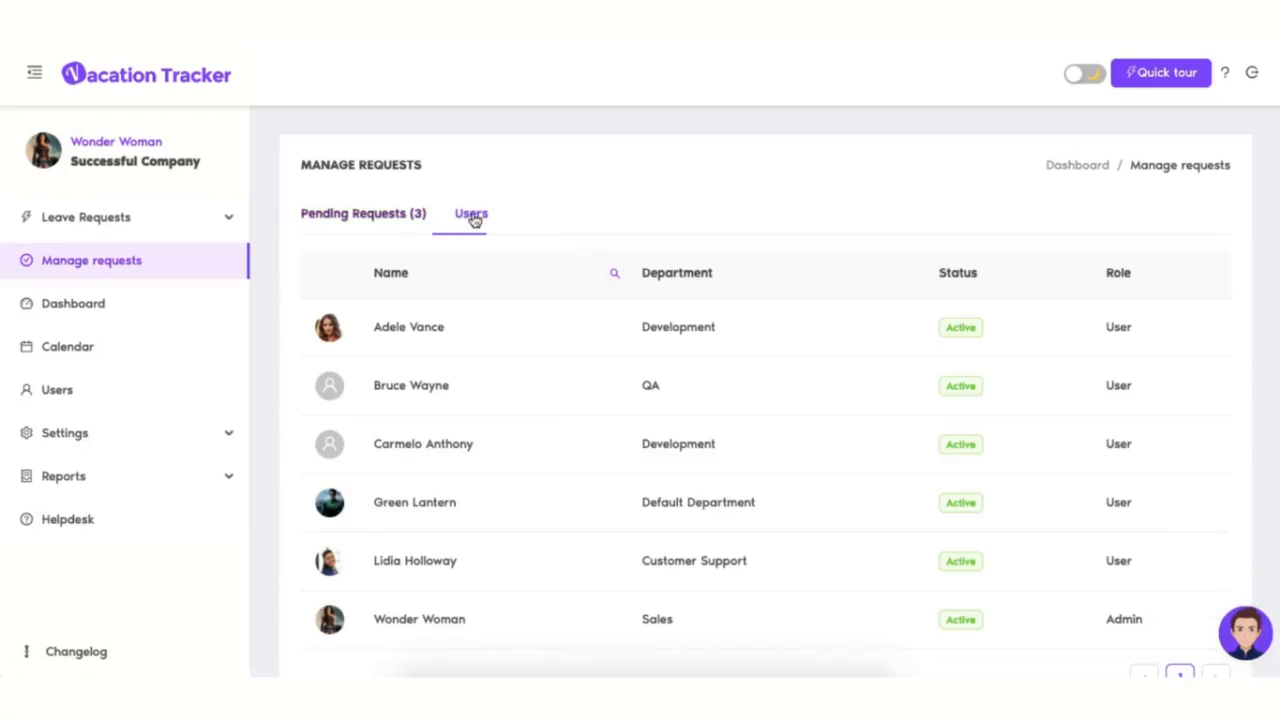
{"action": "scroll", "coordinate": [577, 251], "scroll_direction": "down", "scroll_amount": 2}
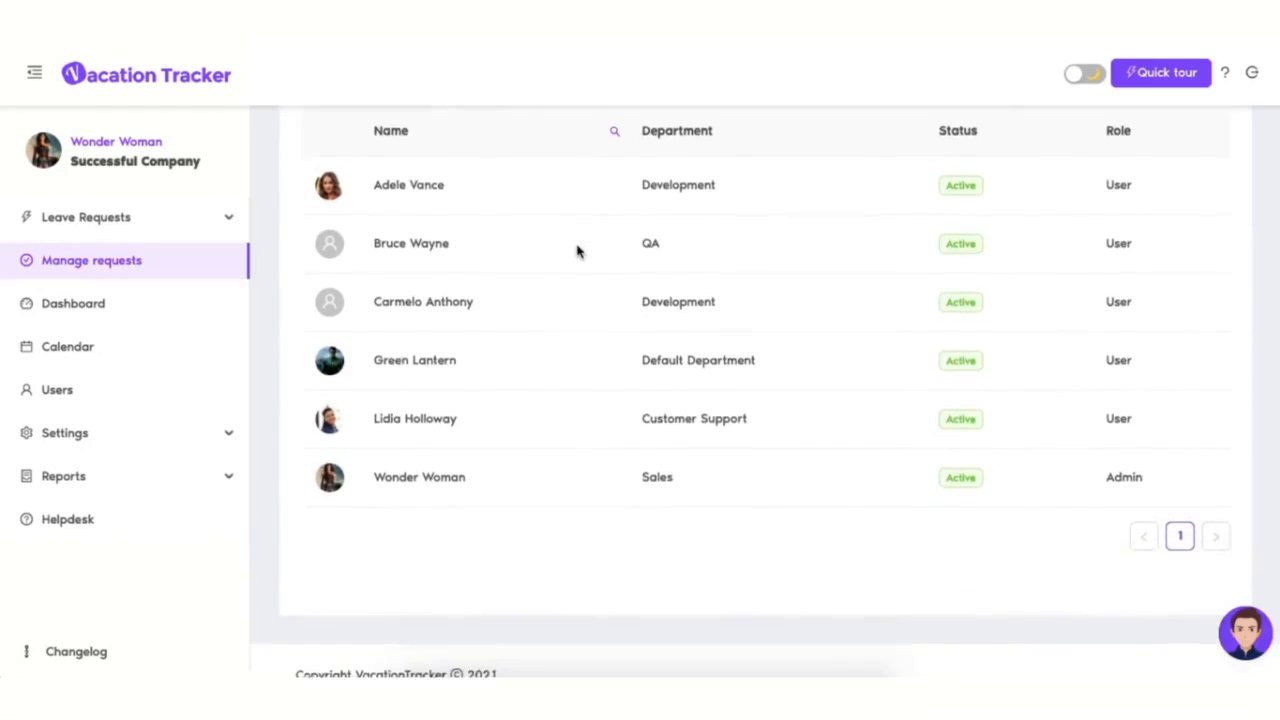
{"action": "scroll", "coordinate": [577, 251], "scroll_direction": "up", "scroll_amount": 2}
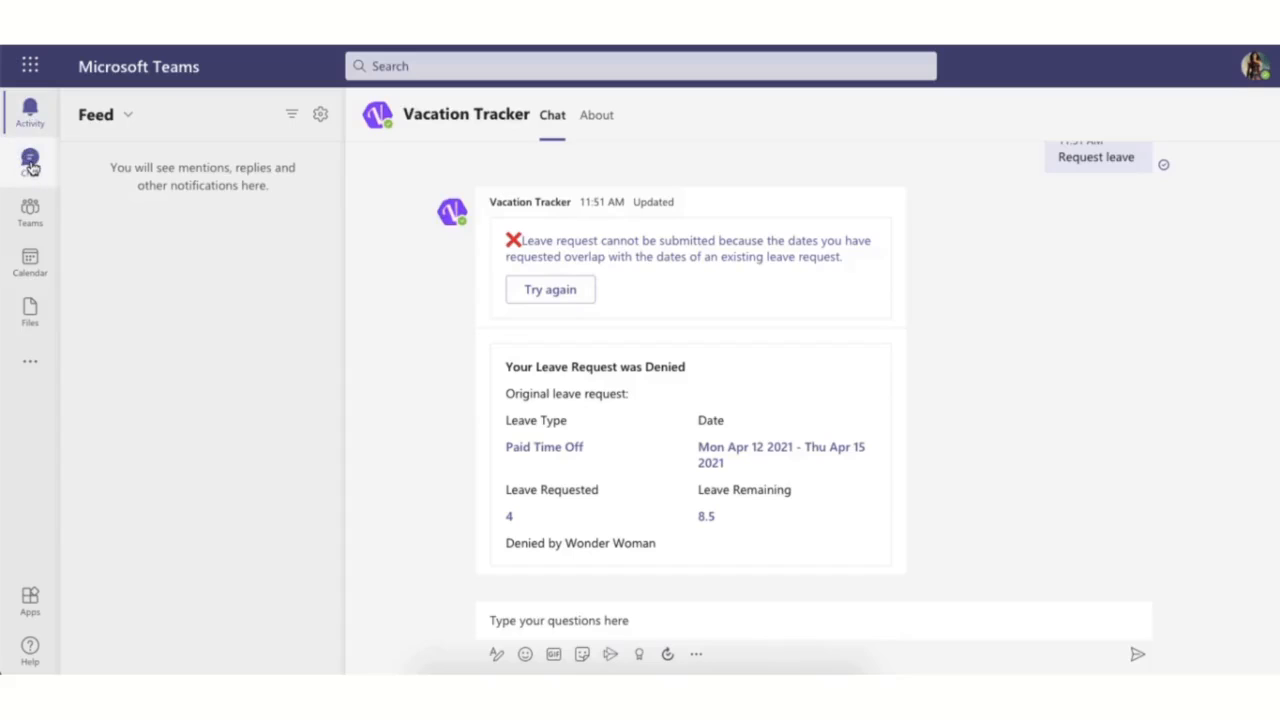
Step: Switch to Microsoft Teams and start a leave request in the Vacation Tracker chat with Paid Time Off as the leave type
{"action": "left_click", "coordinate": [30, 162]}
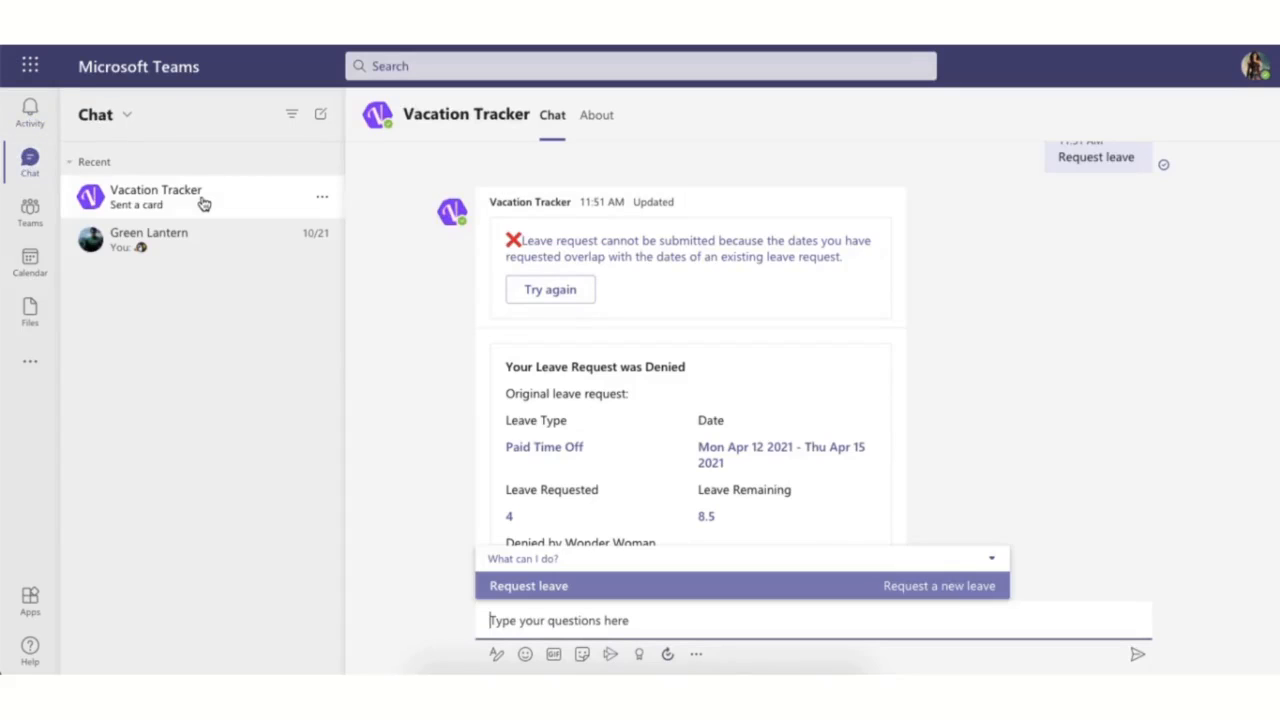
{"action": "left_click", "coordinate": [538, 594]}
{"action": "key", "text": "Return"}
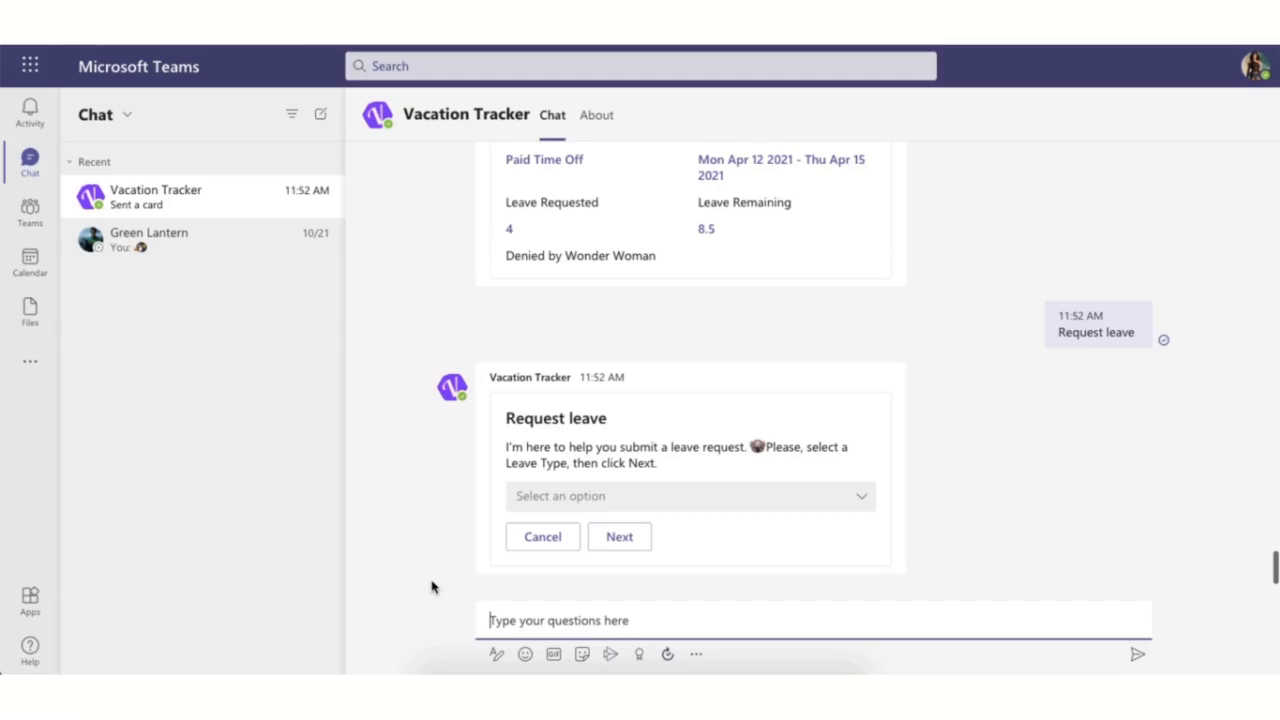
{"action": "left_click", "coordinate": [701, 508]}
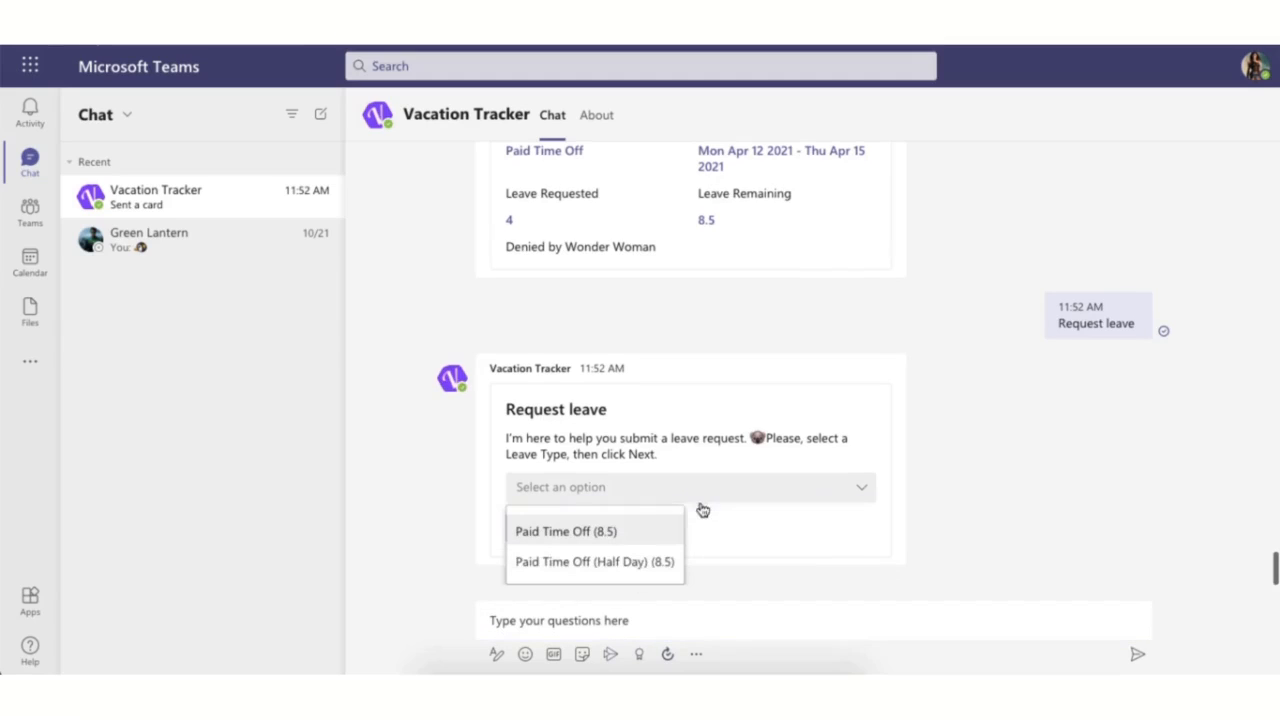
{"action": "left_click", "coordinate": [653, 539]}
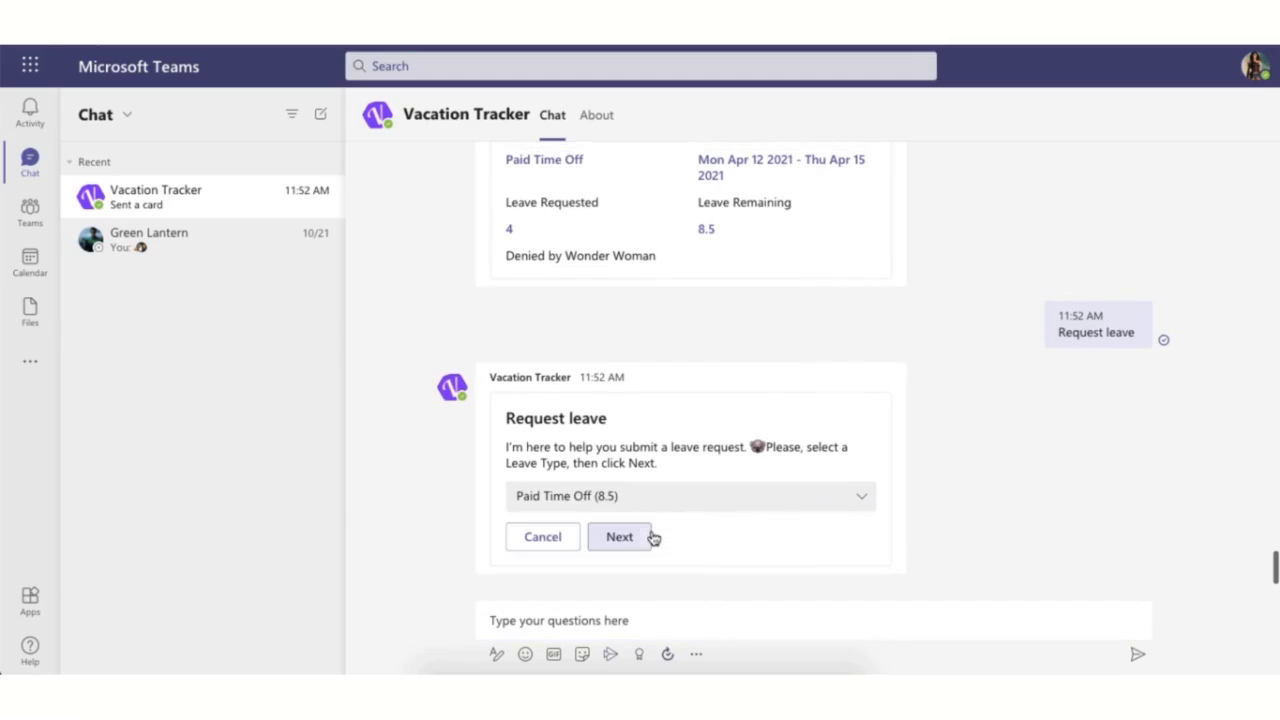
{"action": "left_click", "coordinate": [622, 539]}
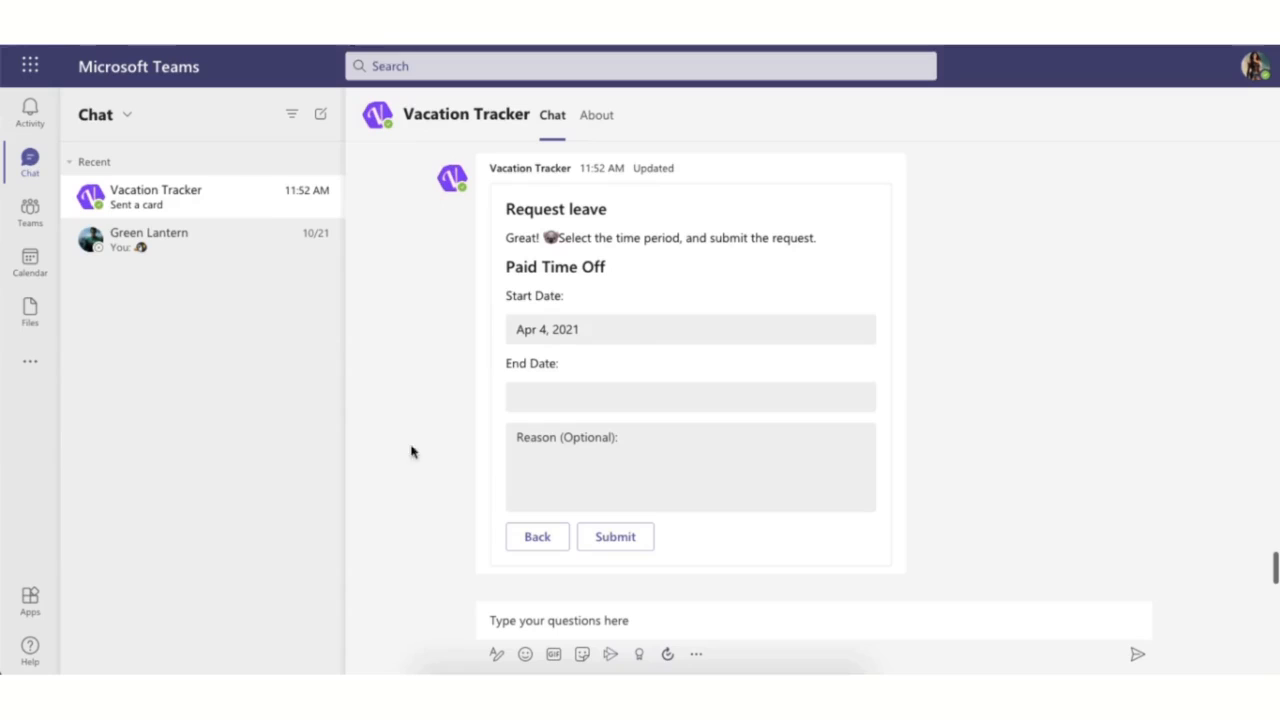
Step: Submit the Paid Time Off request for Apr 12 to Apr 15, 2021 with the reason "I need vacation!" and approve it
{"action": "left_click", "coordinate": [653, 331]}
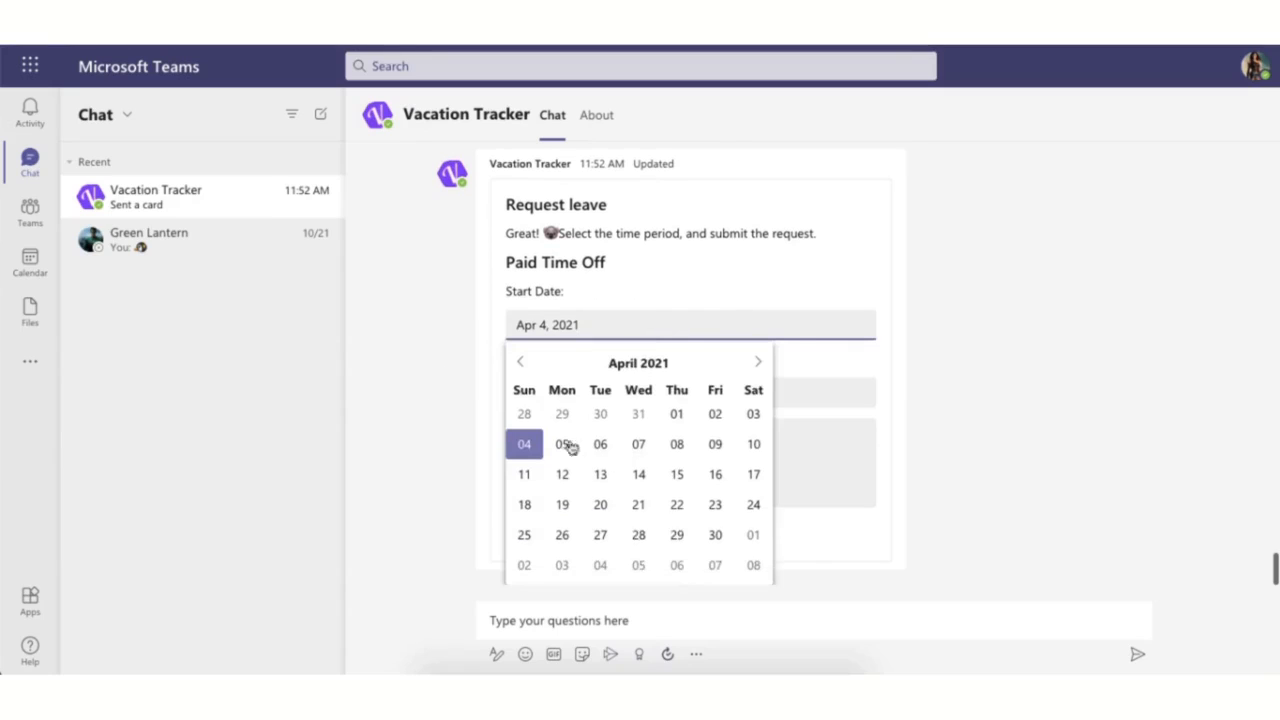
{"action": "left_click", "coordinate": [563, 476]}
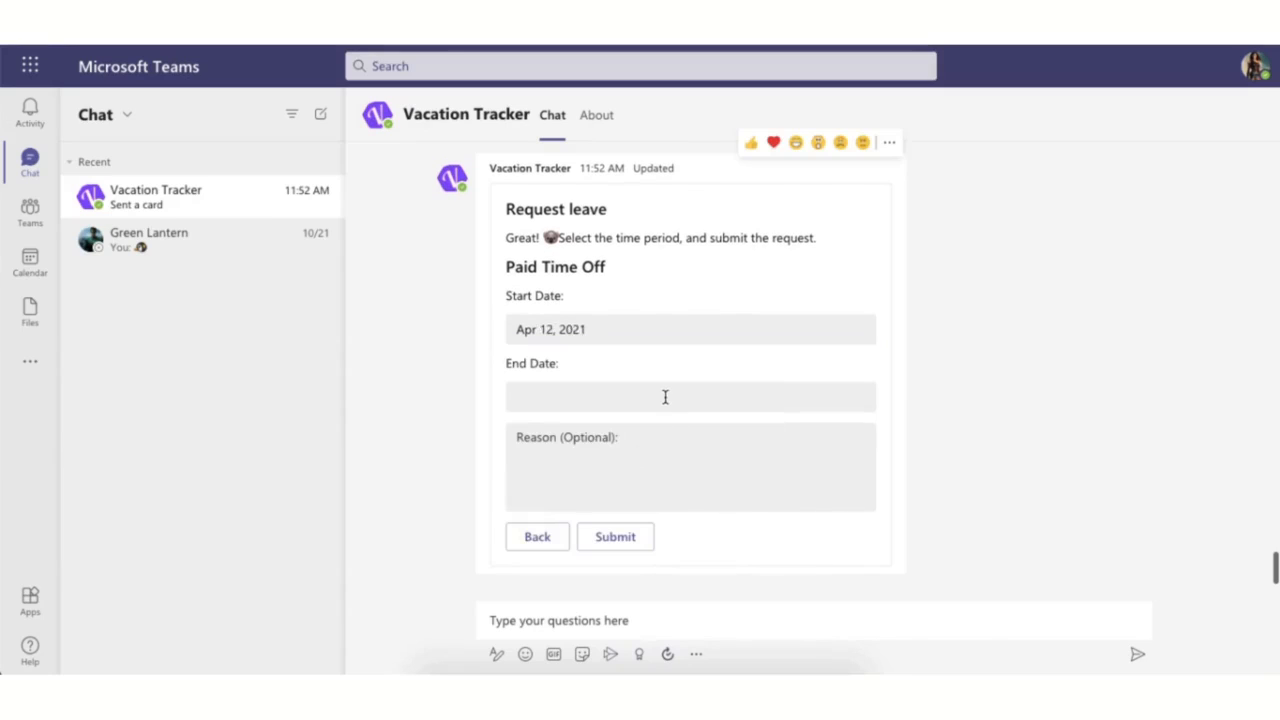
{"action": "left_click", "coordinate": [666, 397]}
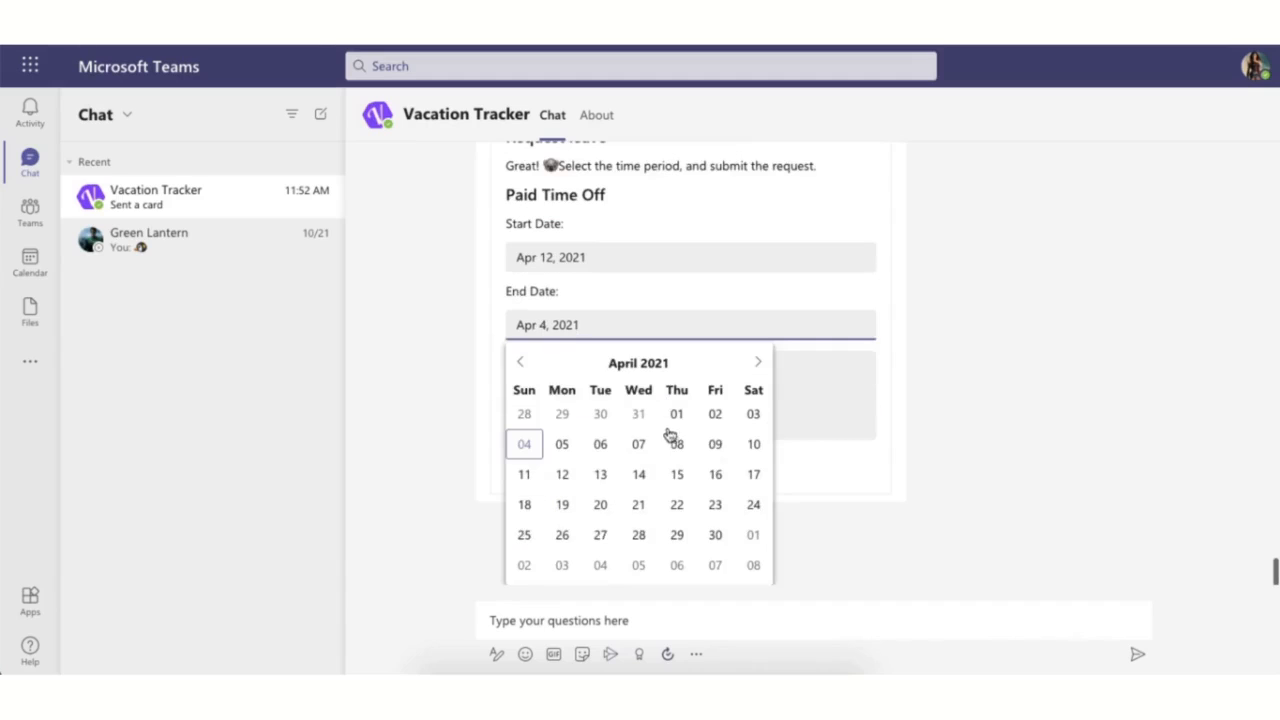
{"action": "left_click", "coordinate": [677, 476]}
{"action": "left_click", "coordinate": [670, 463]}
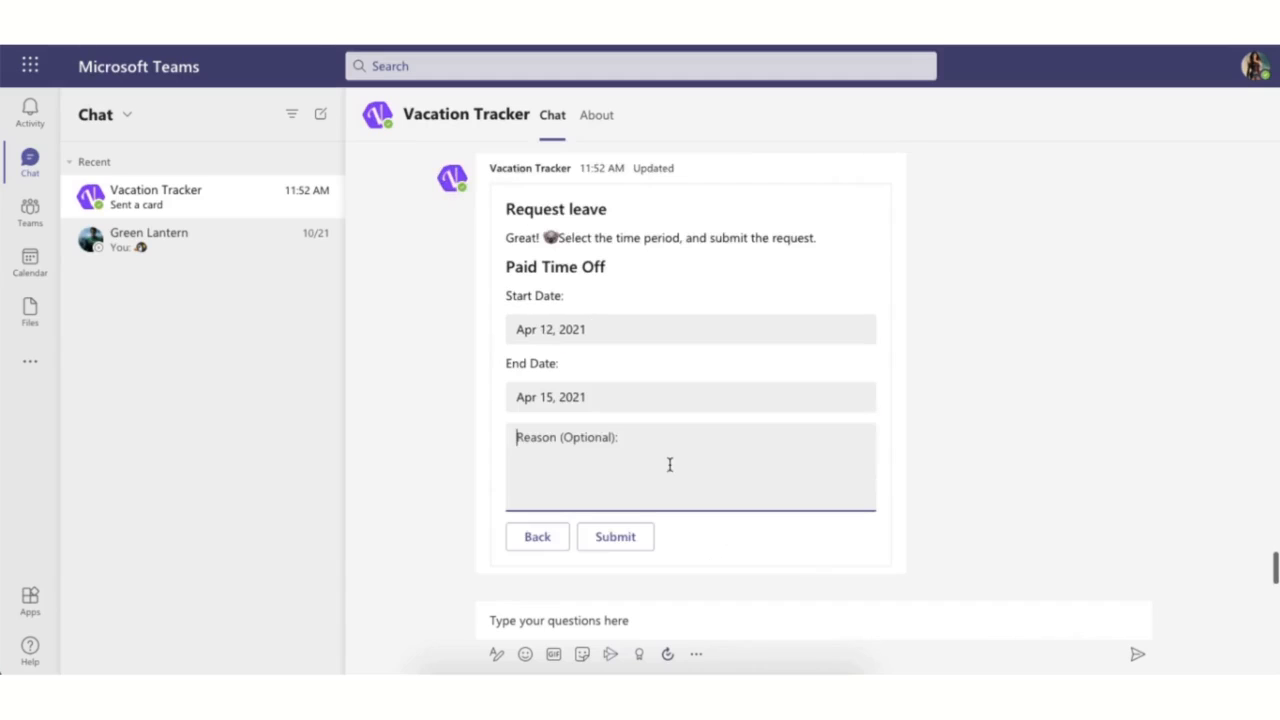
{"action": "type", "text": "I need vacation!"}
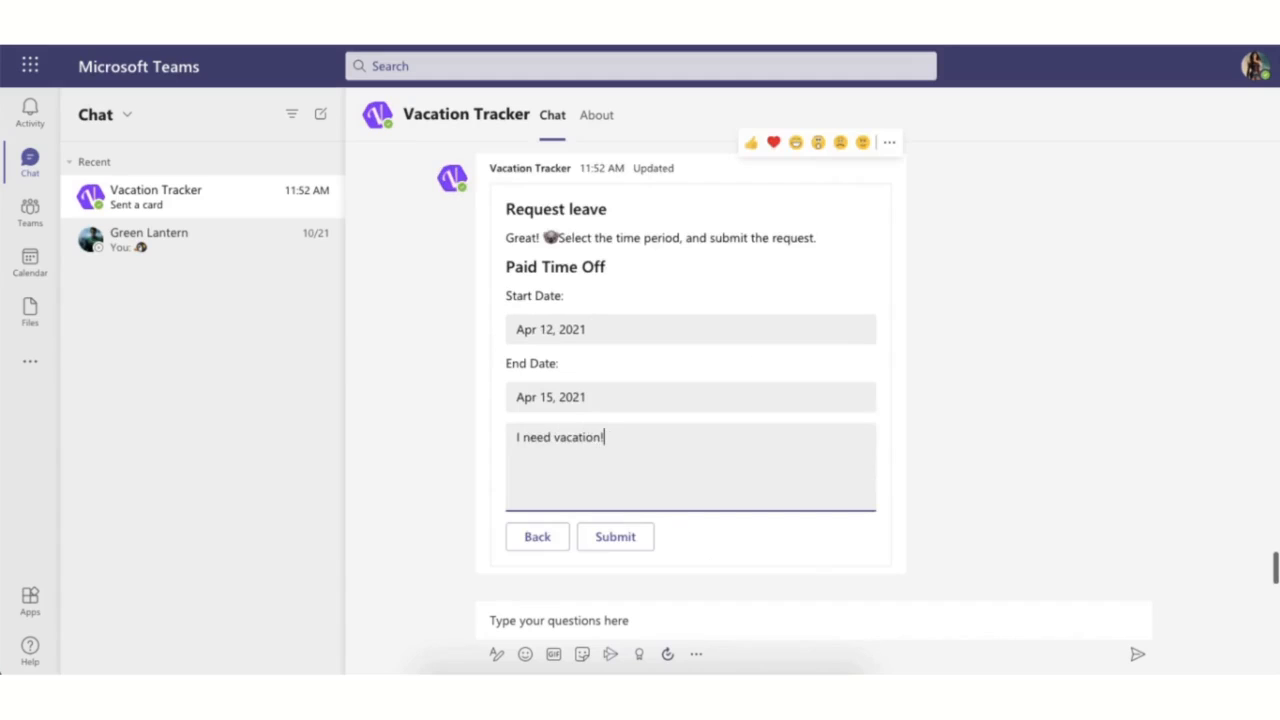
{"action": "left_click", "coordinate": [640, 537]}
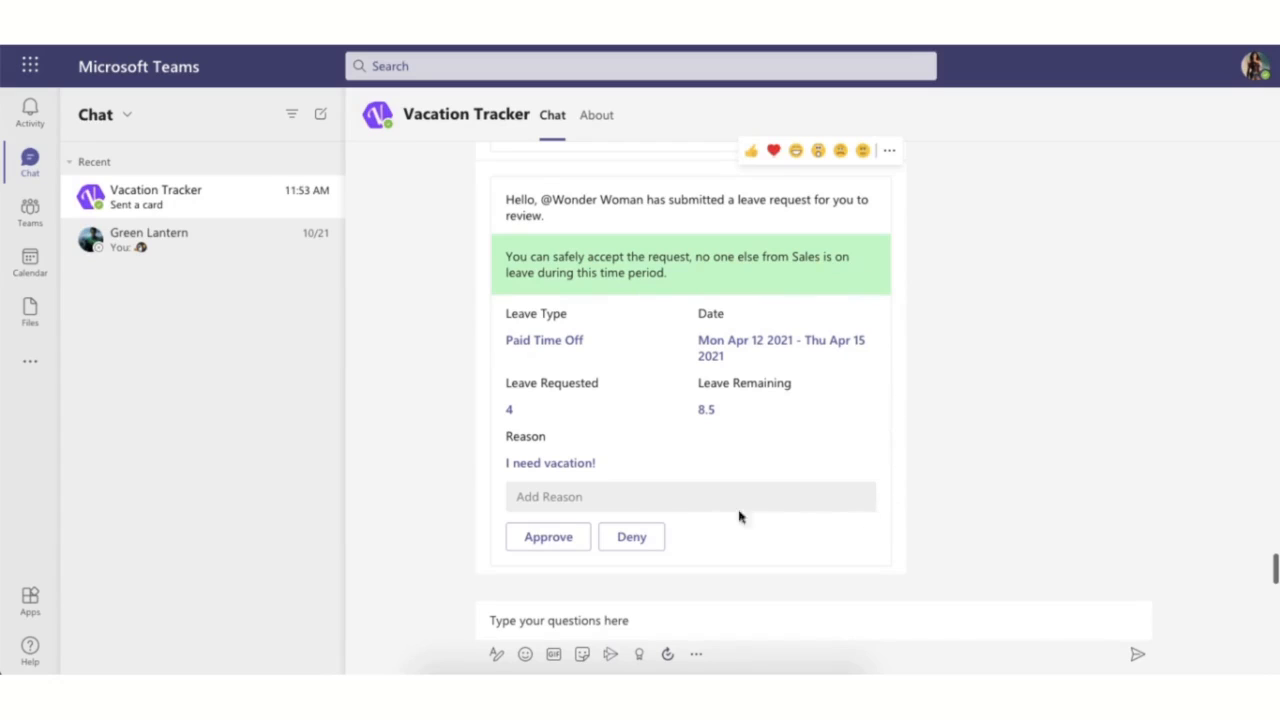
{"action": "left_click", "coordinate": [548, 544]}
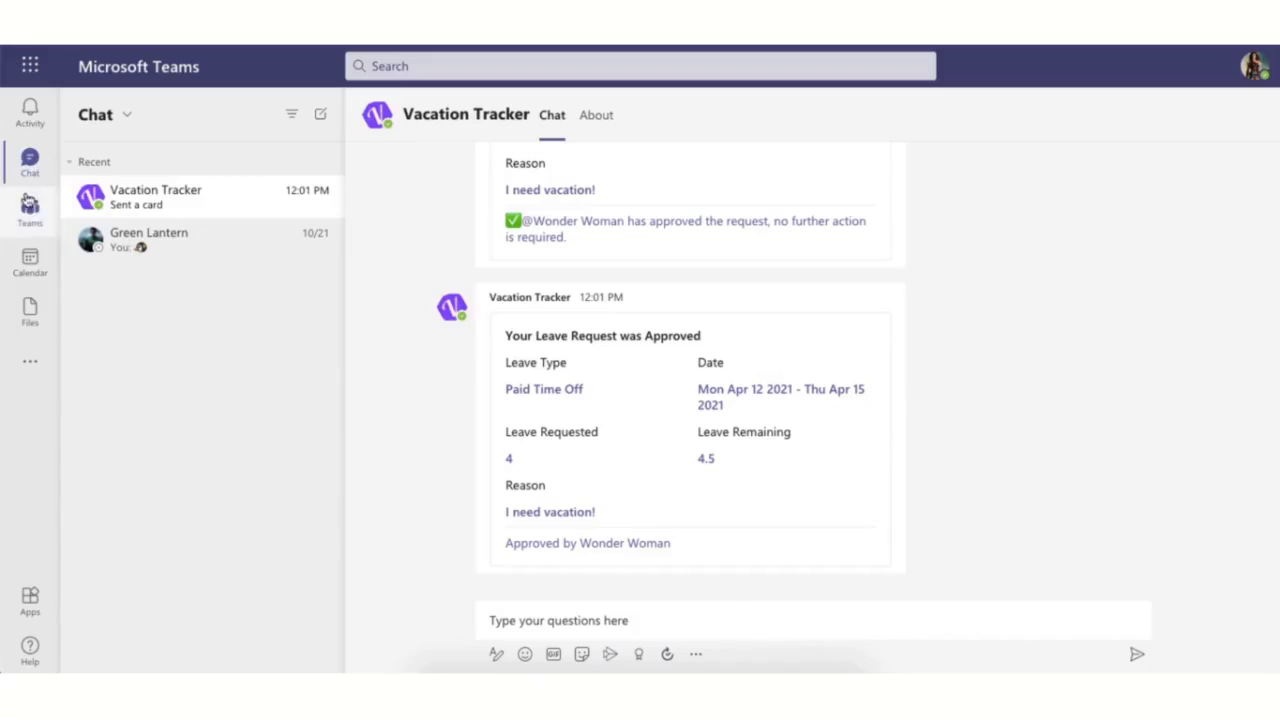
Step: Review Vacation Tracker's daily and weekly leave updates posted in the General channel of the Successful Company team
{"action": "left_click", "coordinate": [30, 210]}
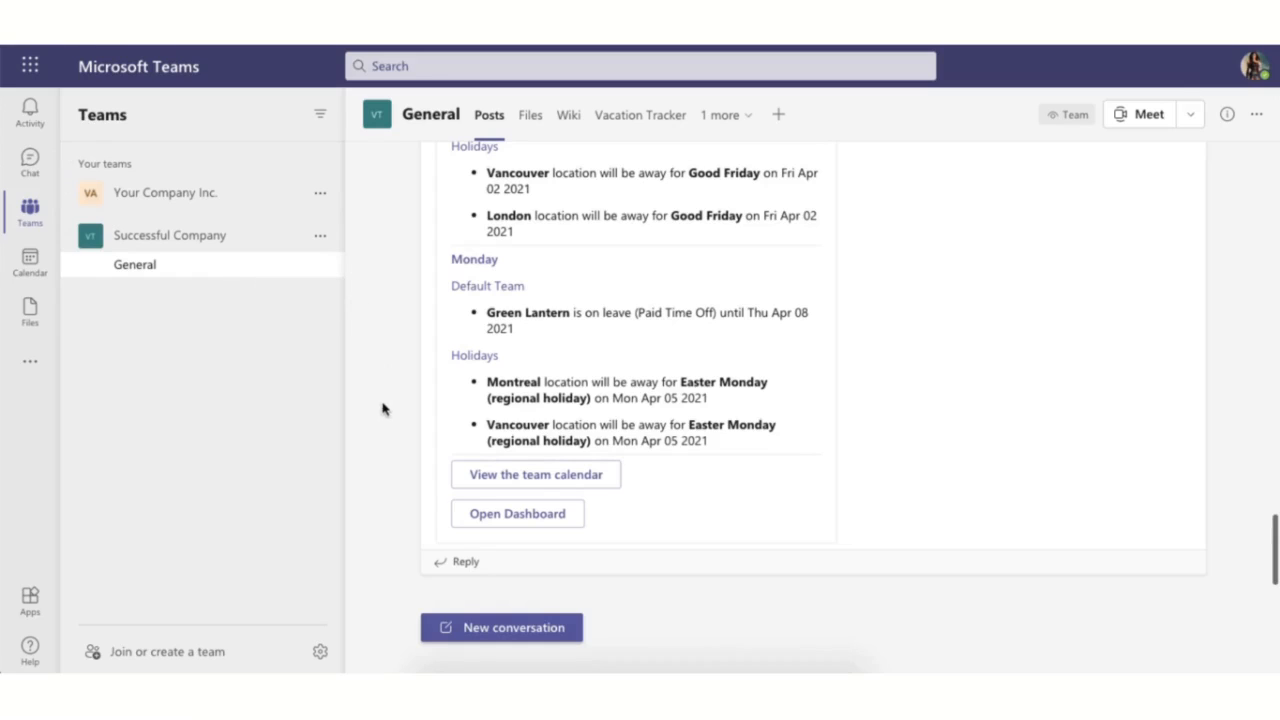
{"action": "scroll", "coordinate": [382, 408], "scroll_direction": "up", "scroll_amount": 5}
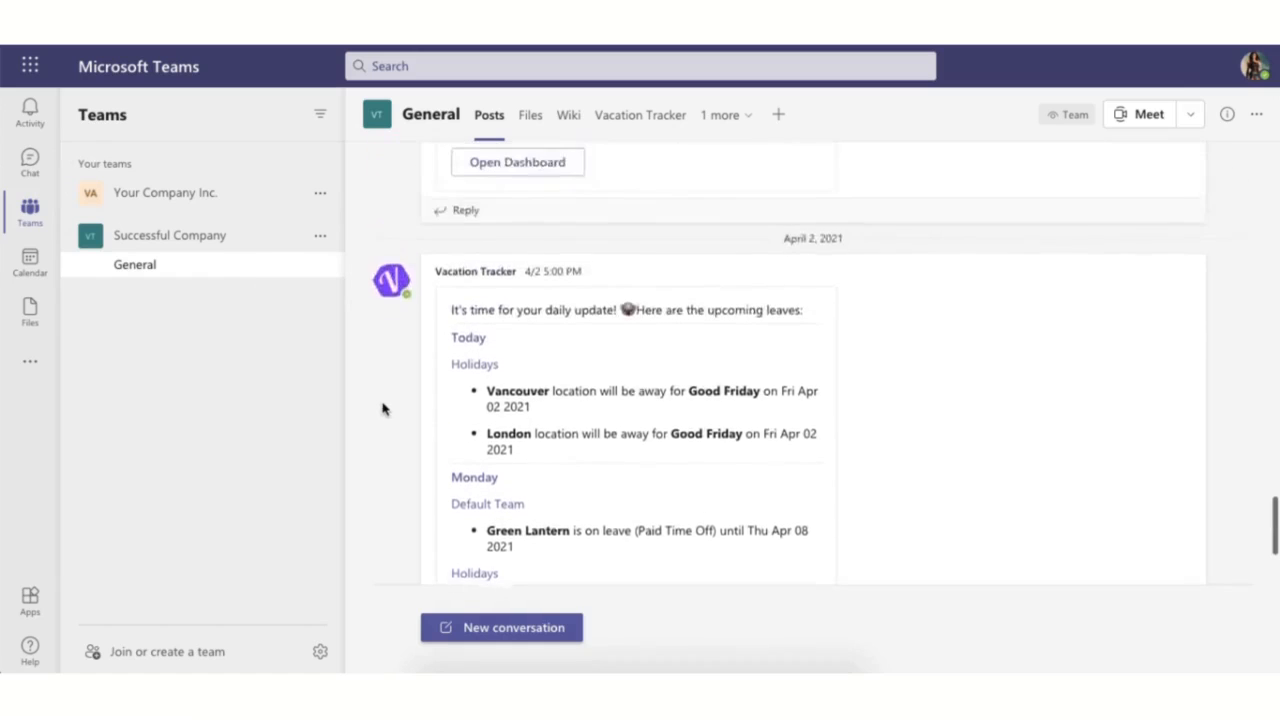
{"action": "scroll", "coordinate": [382, 408], "scroll_direction": "up", "scroll_amount": 3}
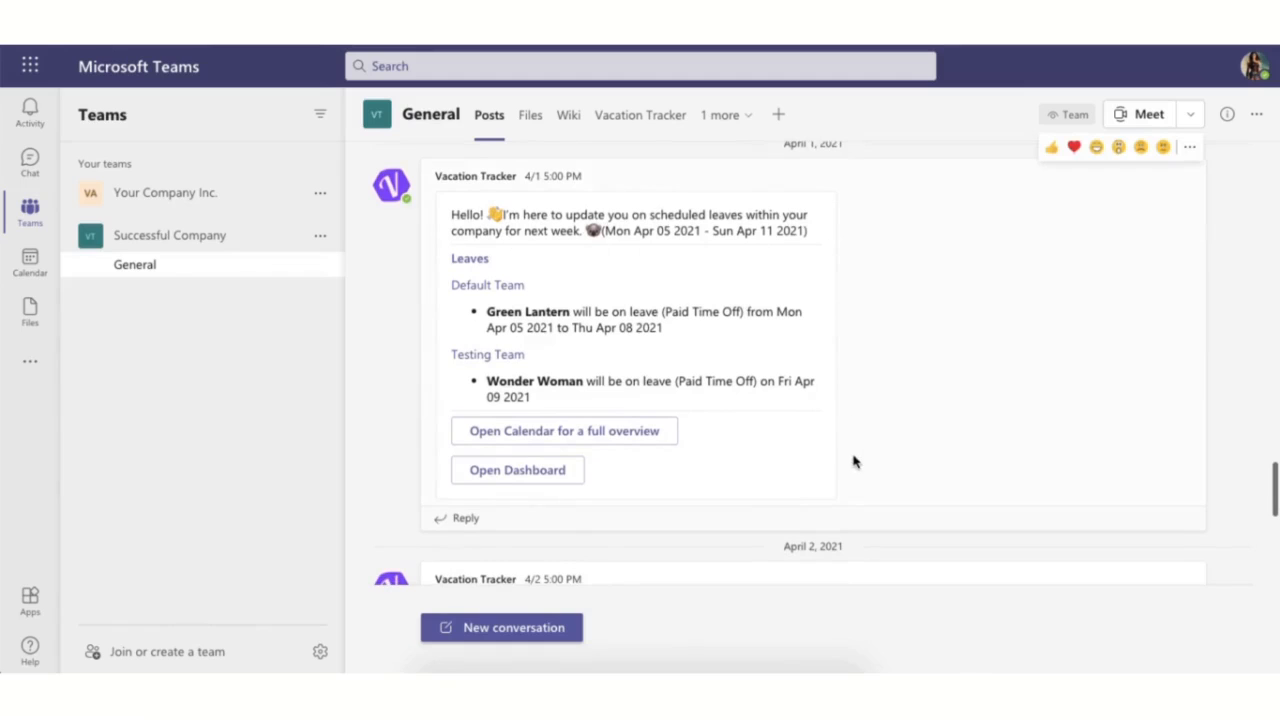
{"action": "scroll", "coordinate": [854, 461], "scroll_direction": "down", "scroll_amount": 5}
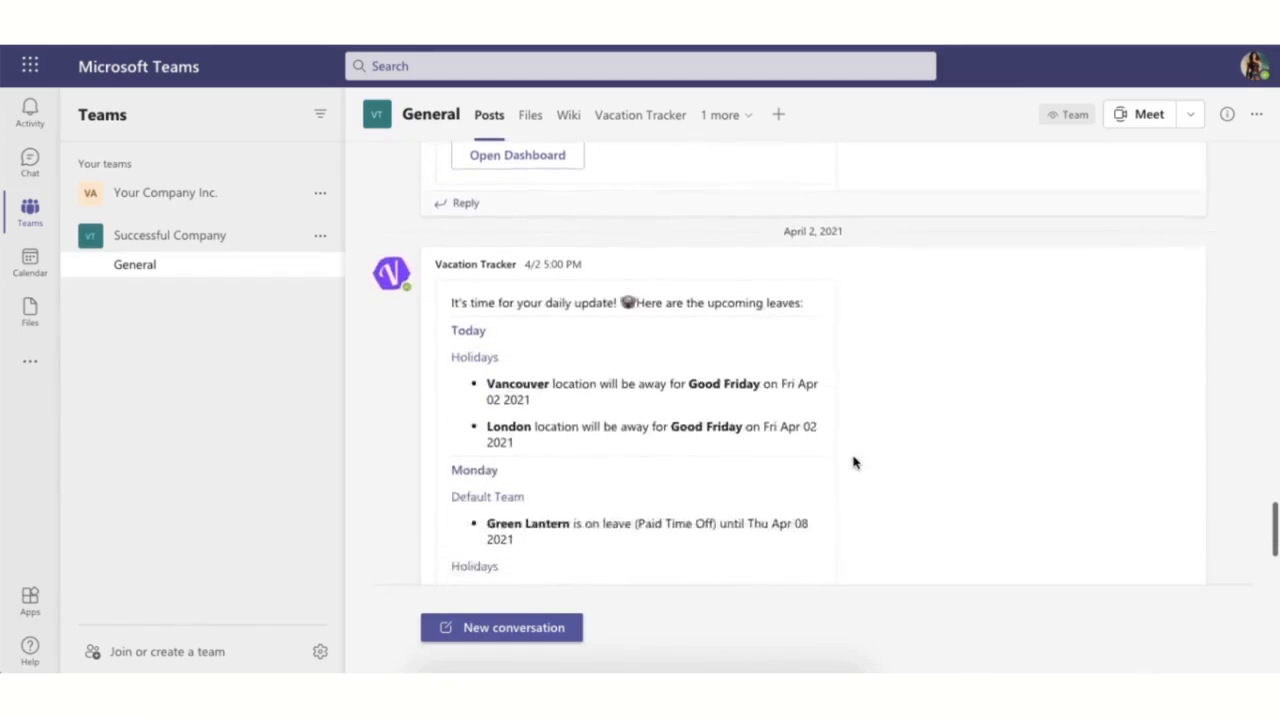
{"action": "scroll", "coordinate": [854, 461], "scroll_direction": "down", "scroll_amount": 1}
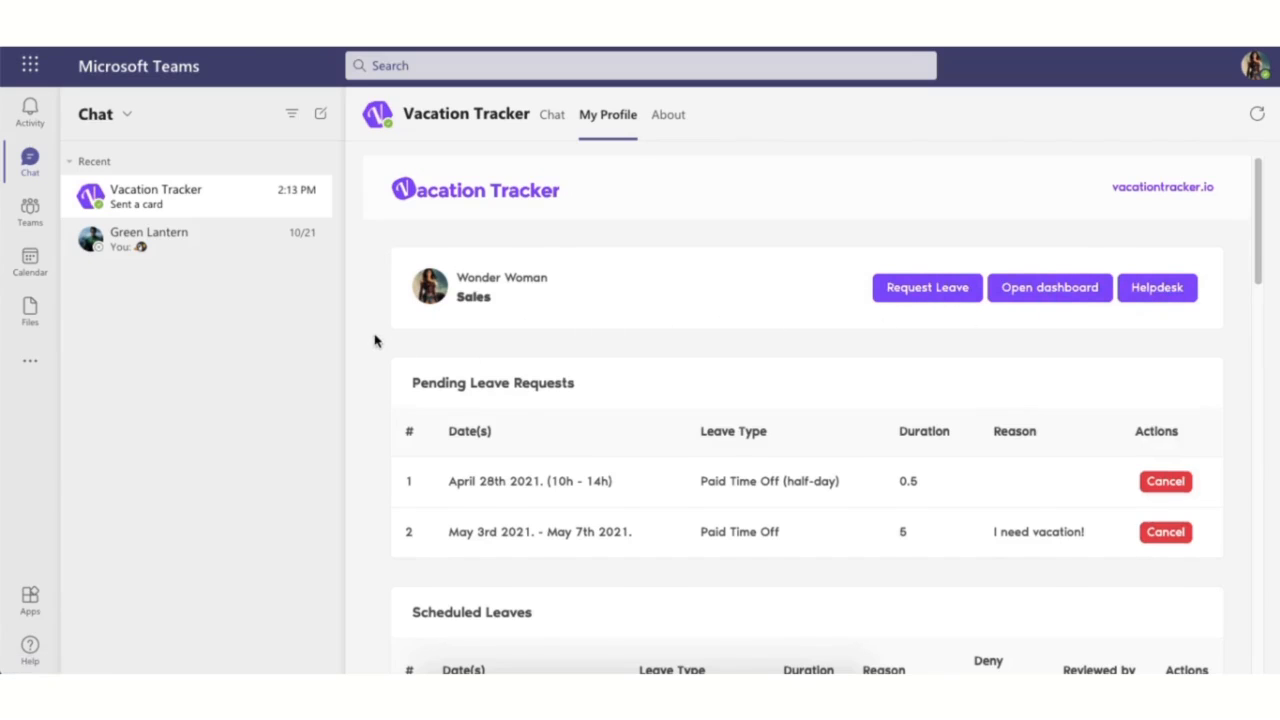
Step: Review the pending requests, scheduled leaves, leave quotas, upcoming holidays and leave history in the Vacation Tracker chat's My Profile
{"action": "scroll", "coordinate": [375, 341], "scroll_direction": "down", "scroll_amount": 3}
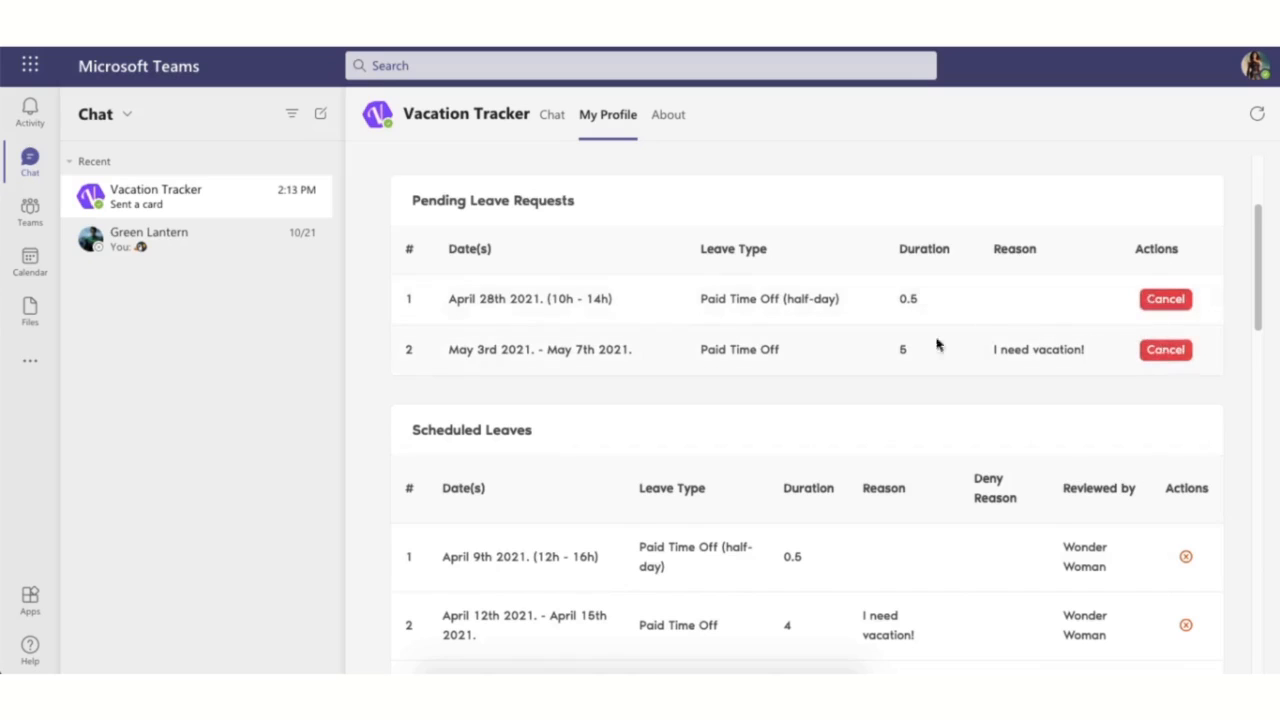
{"action": "scroll", "coordinate": [382, 378], "scroll_direction": "down", "scroll_amount": 3}
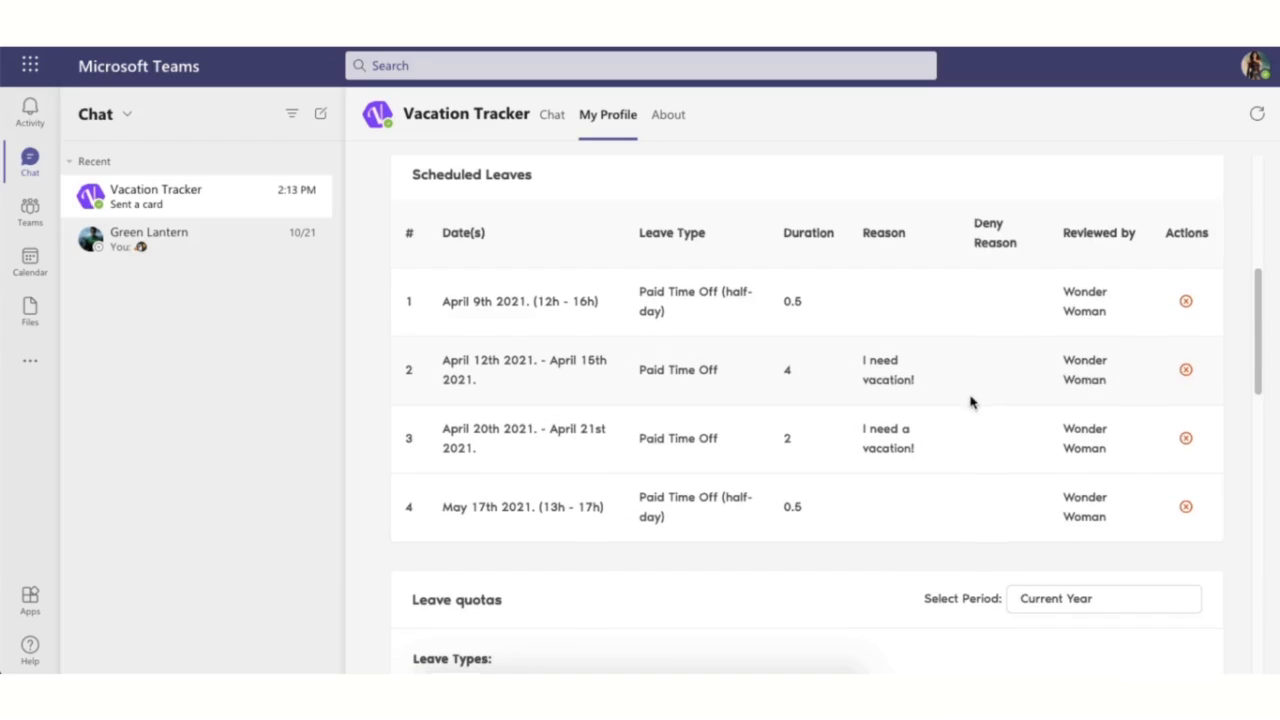
{"action": "scroll", "coordinate": [977, 402], "scroll_direction": "down", "scroll_amount": 3}
{"action": "scroll", "coordinate": [970, 402], "scroll_direction": "down", "scroll_amount": 1}
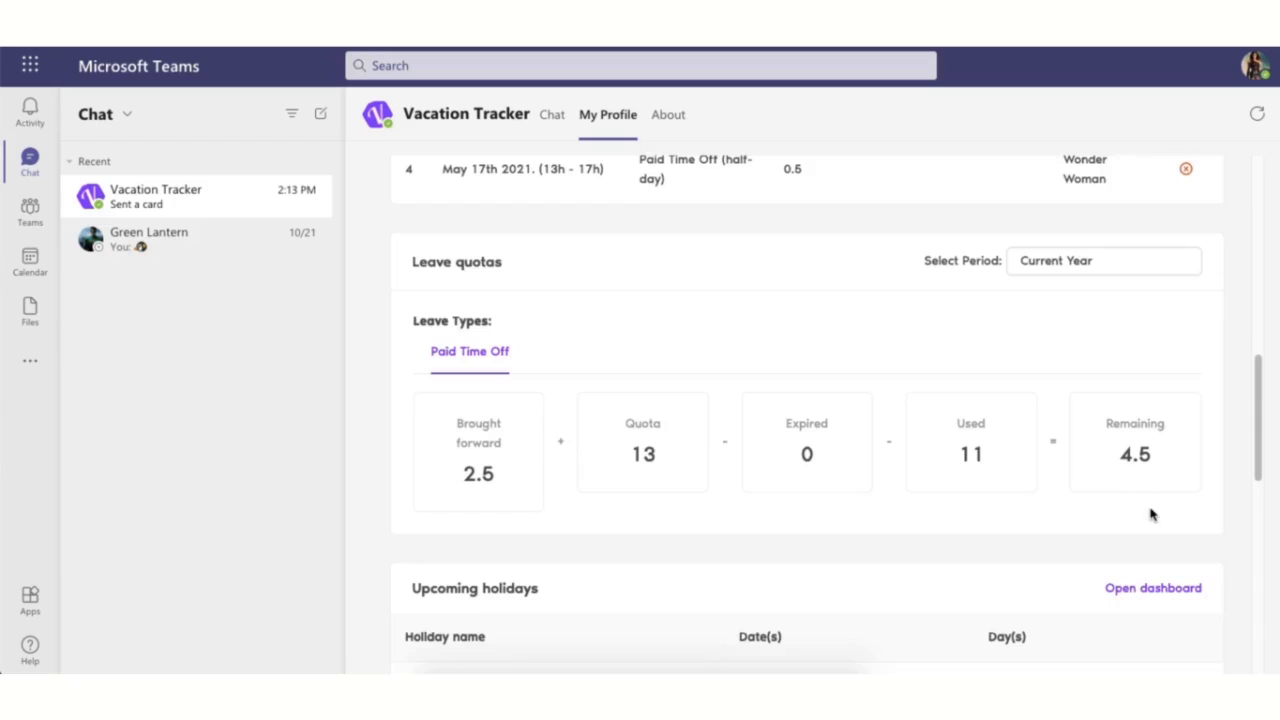
{"action": "scroll", "coordinate": [1150, 514], "scroll_direction": "down", "scroll_amount": 3}
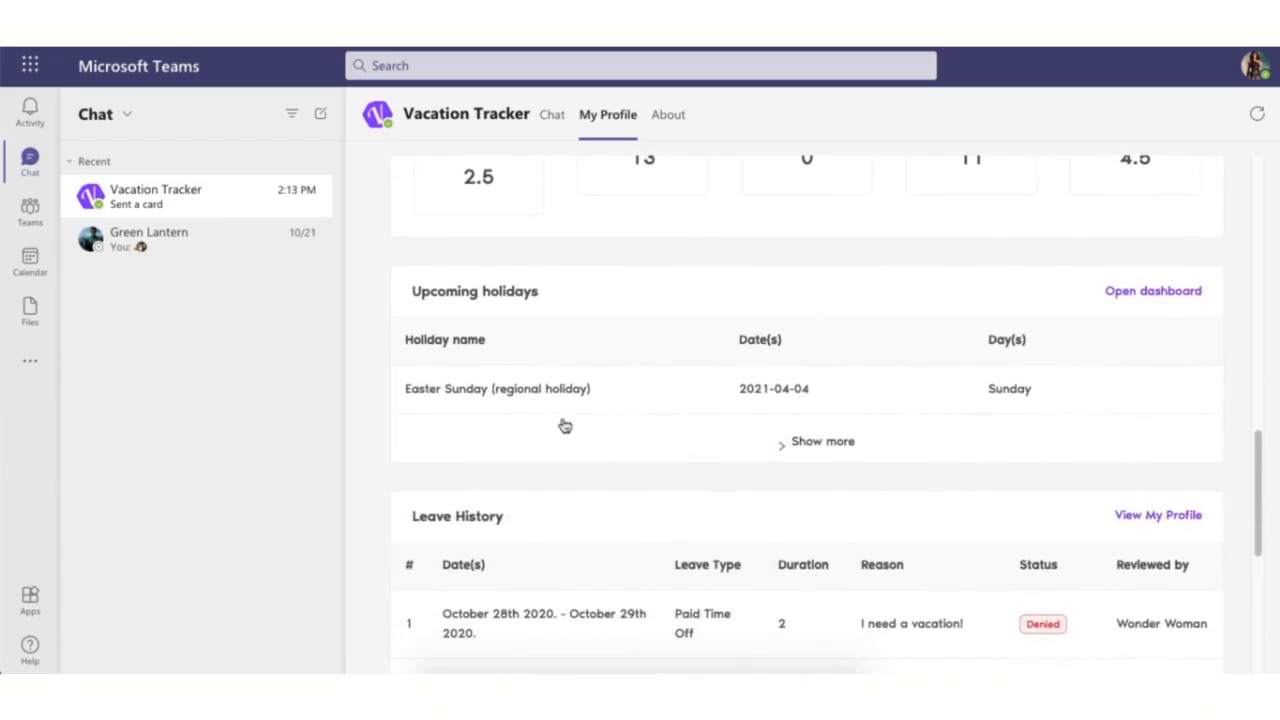
{"action": "scroll", "coordinate": [377, 415], "scroll_direction": "down", "scroll_amount": 3}
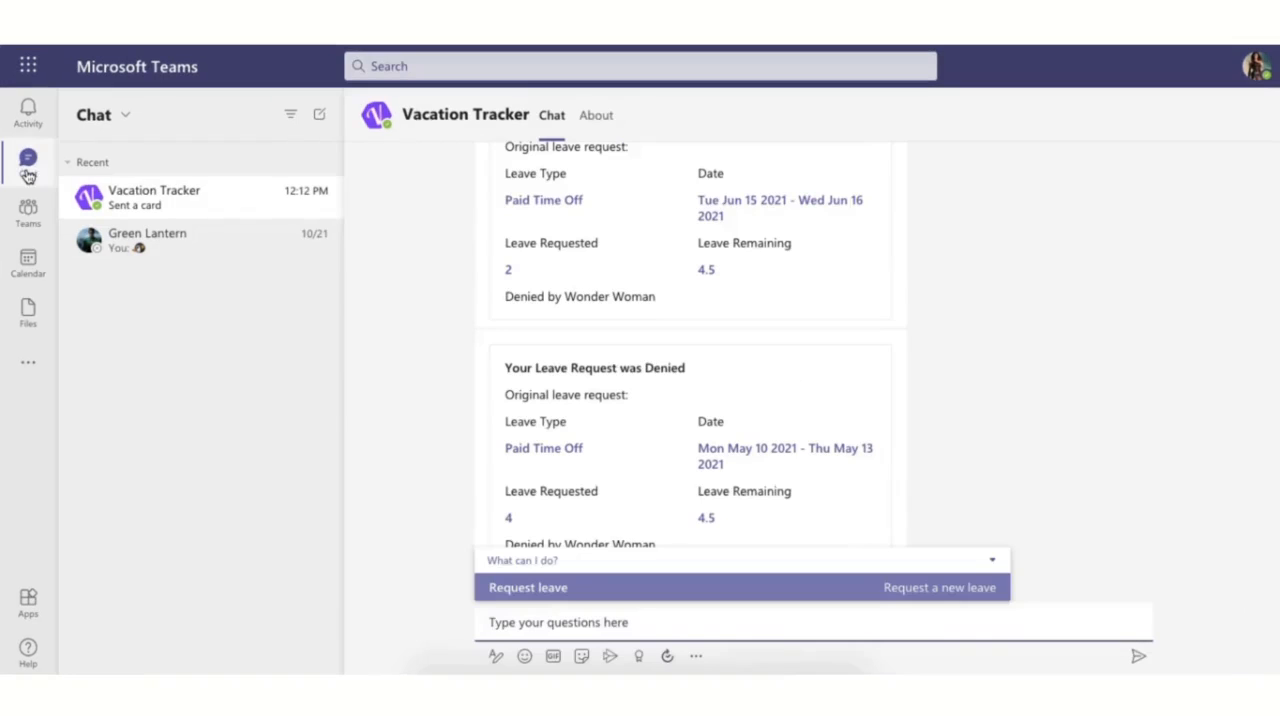
Step: Open Vacation Tracker in the General channel and review its pending requests, today's leaves, scheduled leaves and upcoming holidays
{"action": "left_click", "coordinate": [29, 213]}
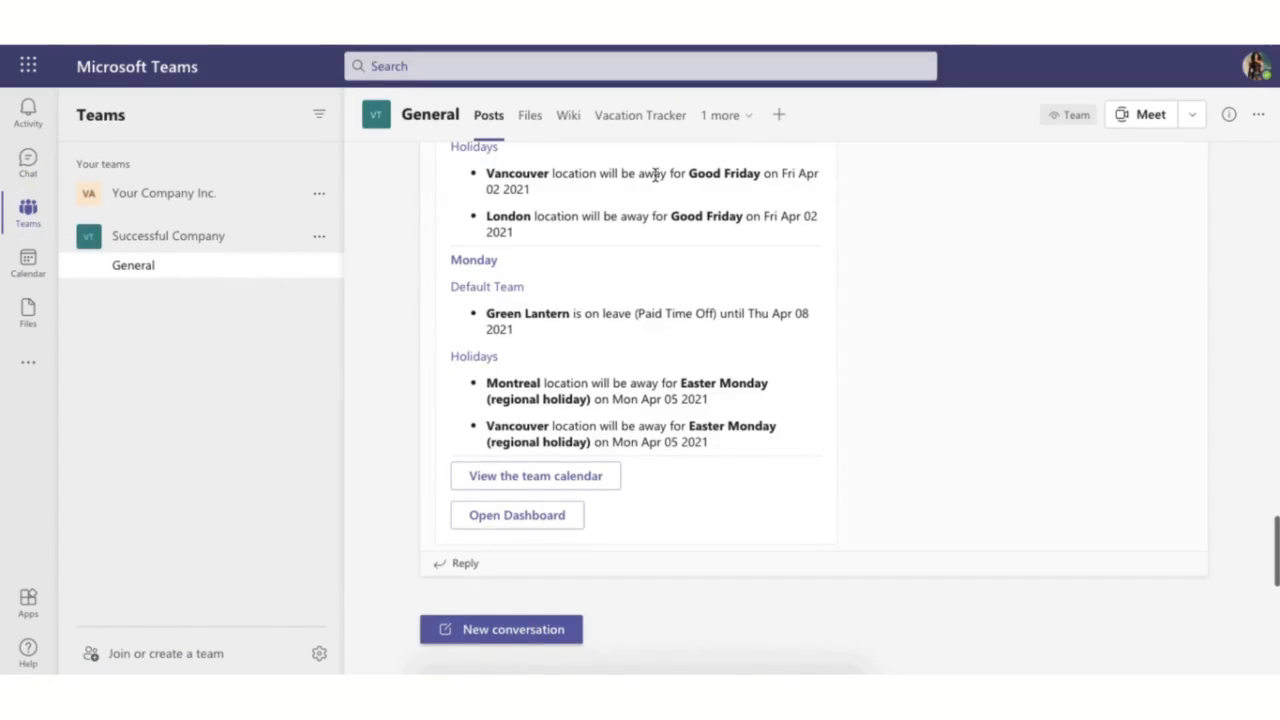
{"action": "left_click", "coordinate": [645, 116]}
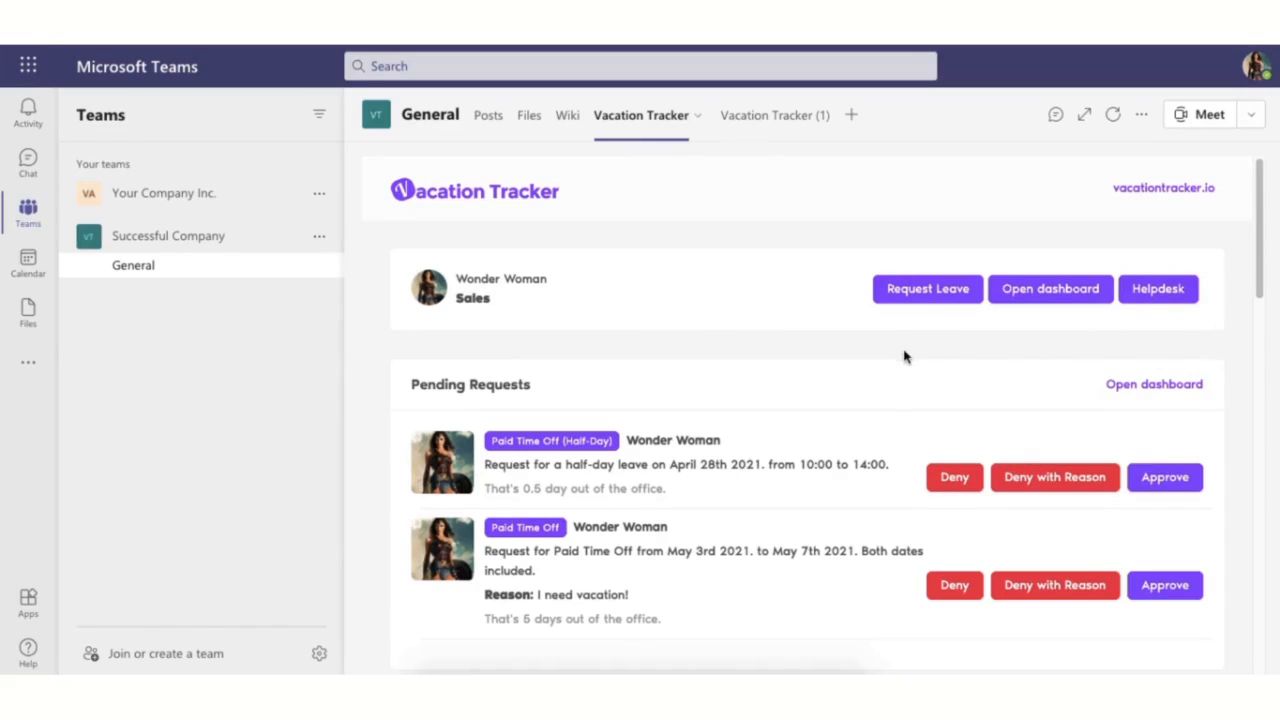
{"action": "scroll", "coordinate": [904, 357], "scroll_direction": "down", "scroll_amount": 3}
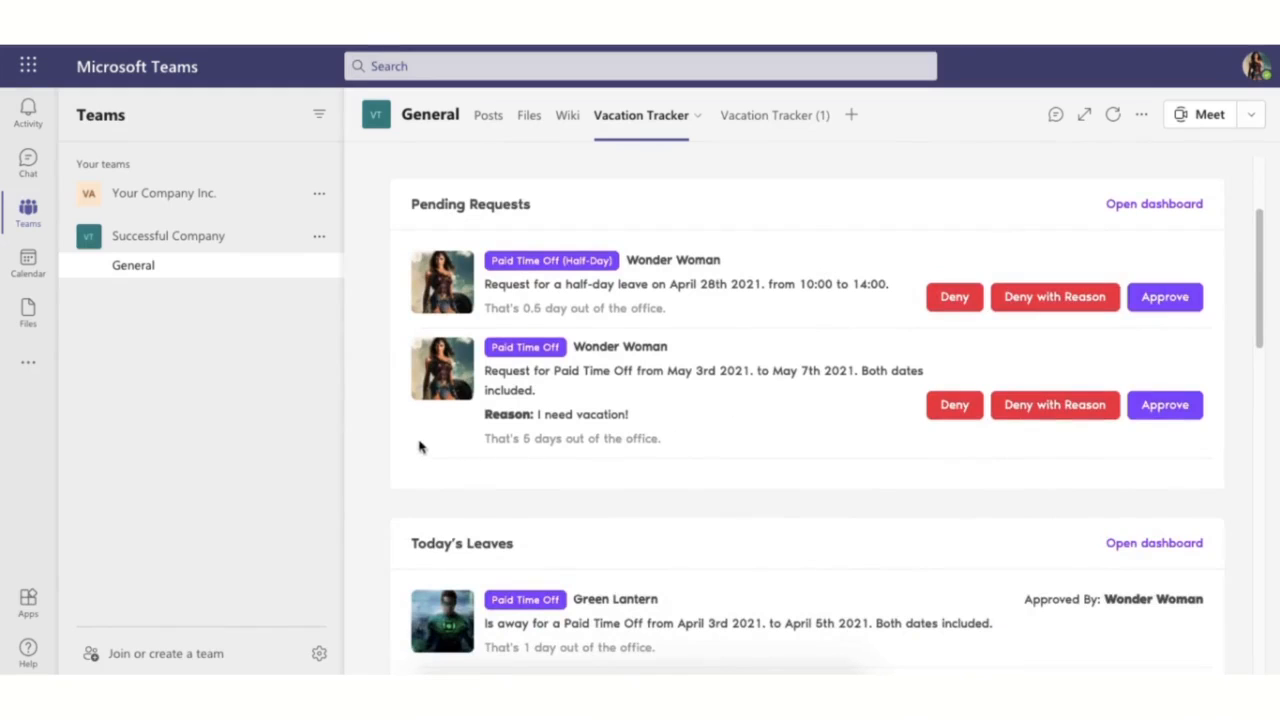
{"action": "scroll", "coordinate": [395, 428], "scroll_direction": "down", "scroll_amount": 3}
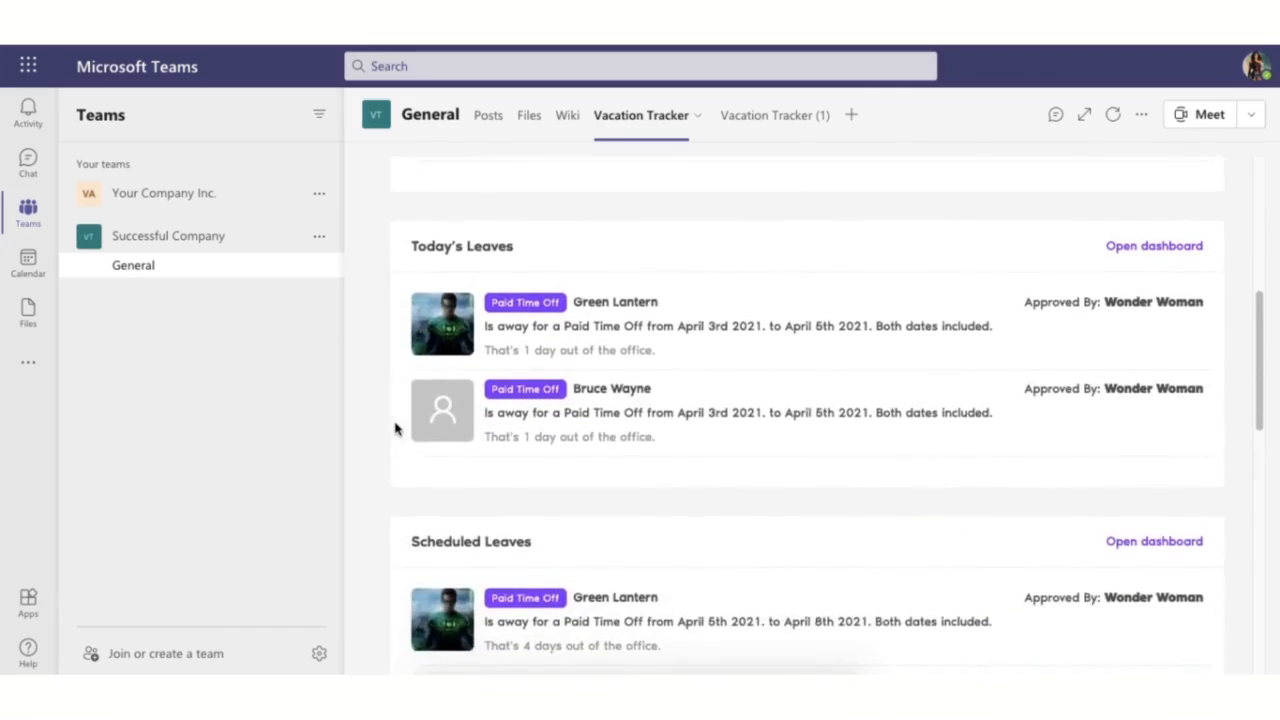
{"action": "scroll", "coordinate": [395, 428], "scroll_direction": "down", "scroll_amount": 2}
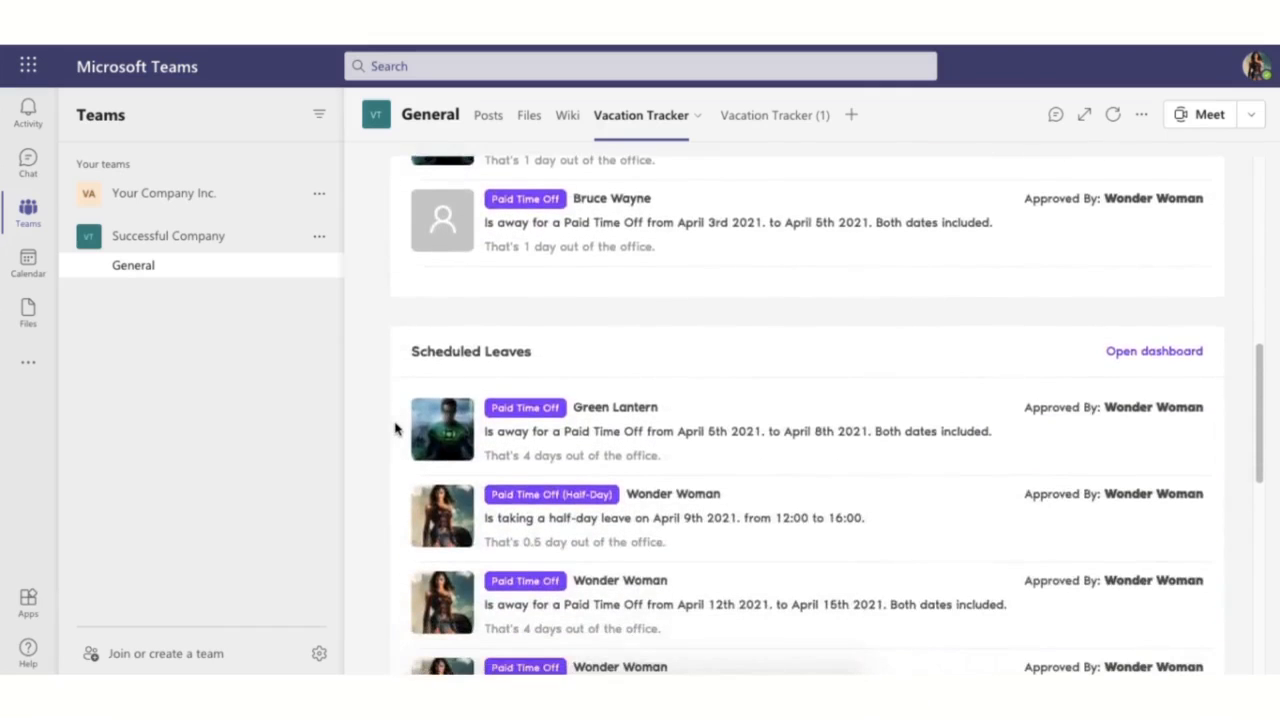
{"action": "scroll", "coordinate": [395, 428], "scroll_direction": "down", "scroll_amount": 2}
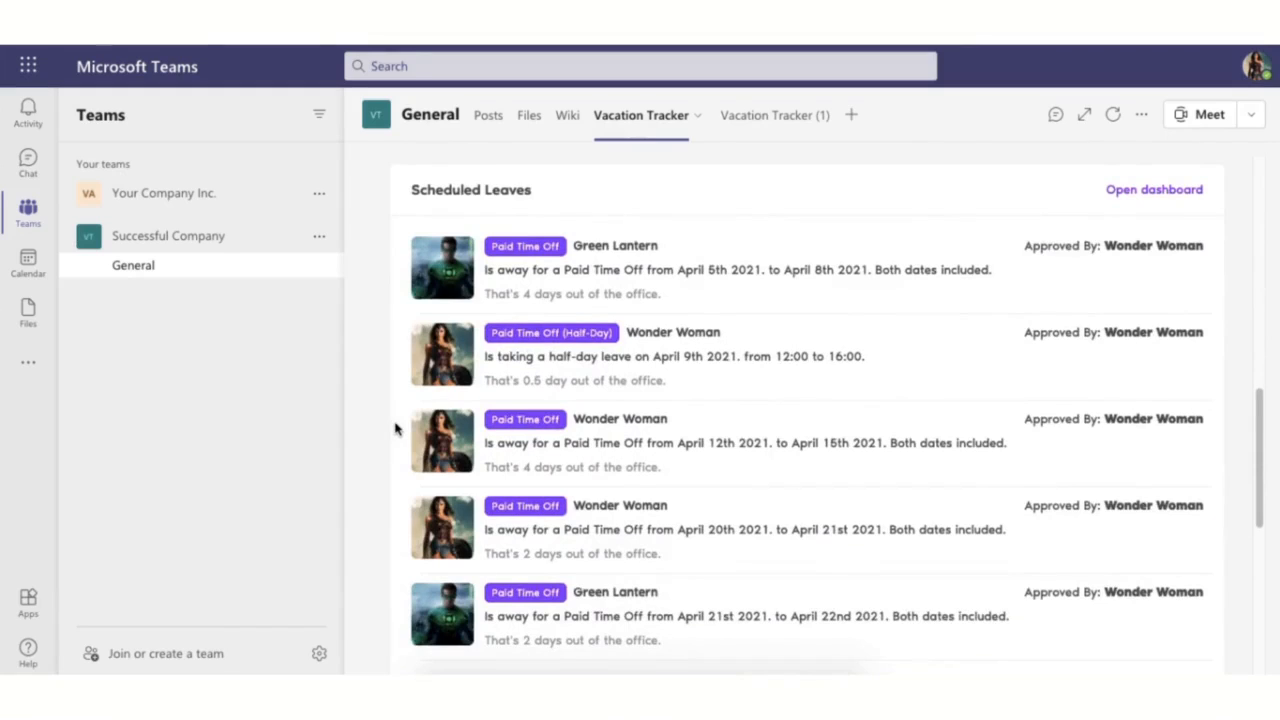
{"action": "scroll", "coordinate": [395, 428], "scroll_direction": "down", "scroll_amount": 4}
{"action": "scroll", "coordinate": [395, 428], "scroll_direction": "down", "scroll_amount": 5}
{"action": "scroll", "coordinate": [395, 428], "scroll_direction": "down", "scroll_amount": 2}
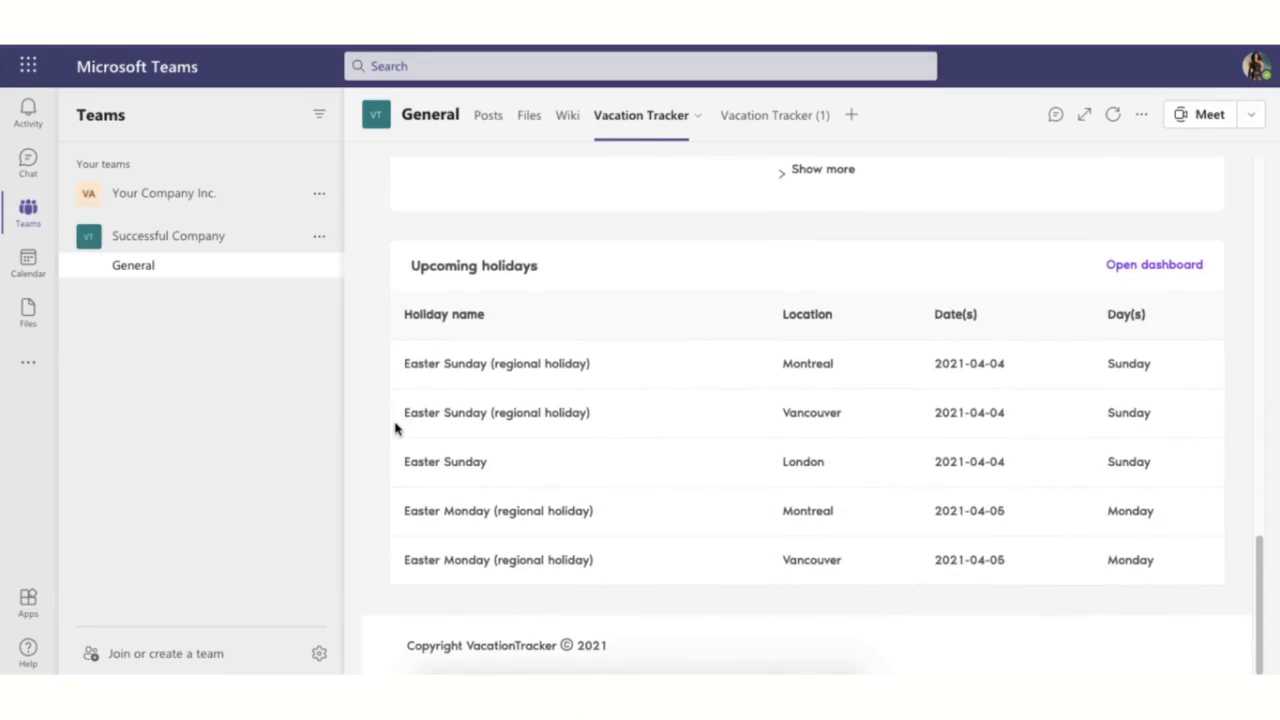